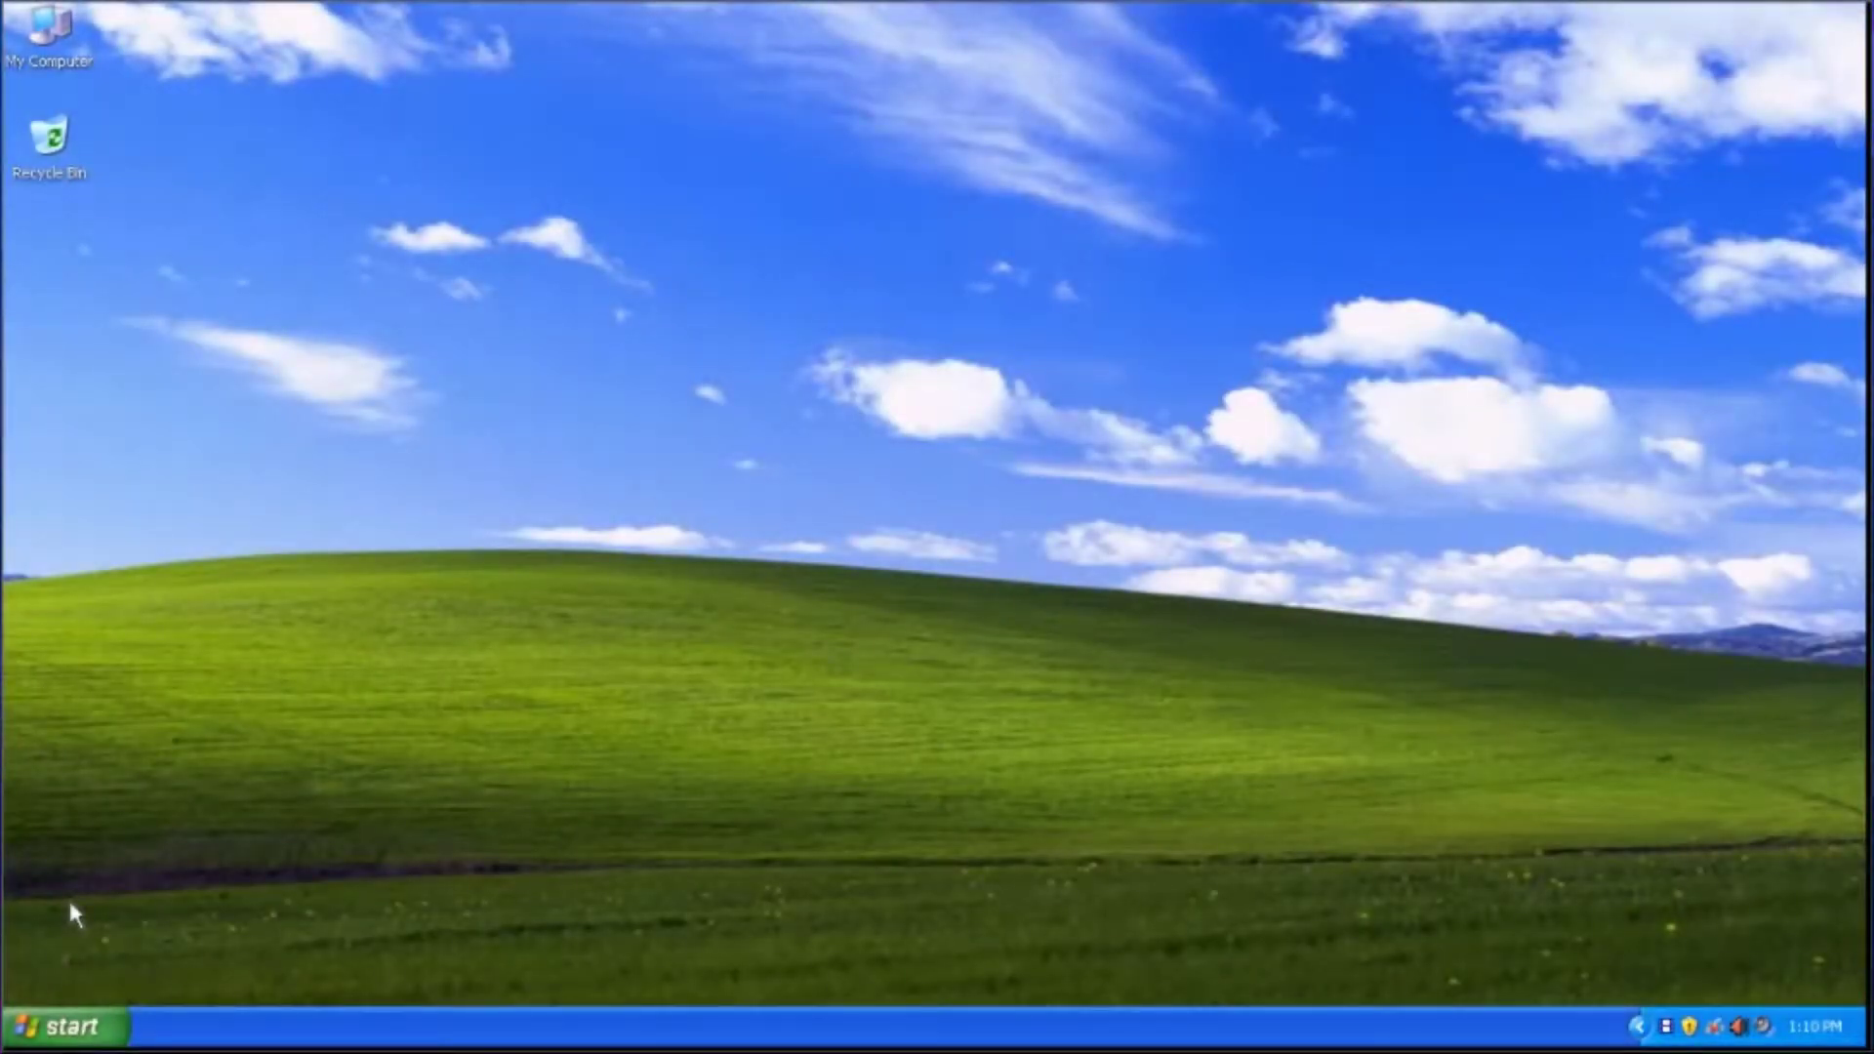
Open Local Area Connection 4's status from Control Panel's Network Connections
click(54, 1026)
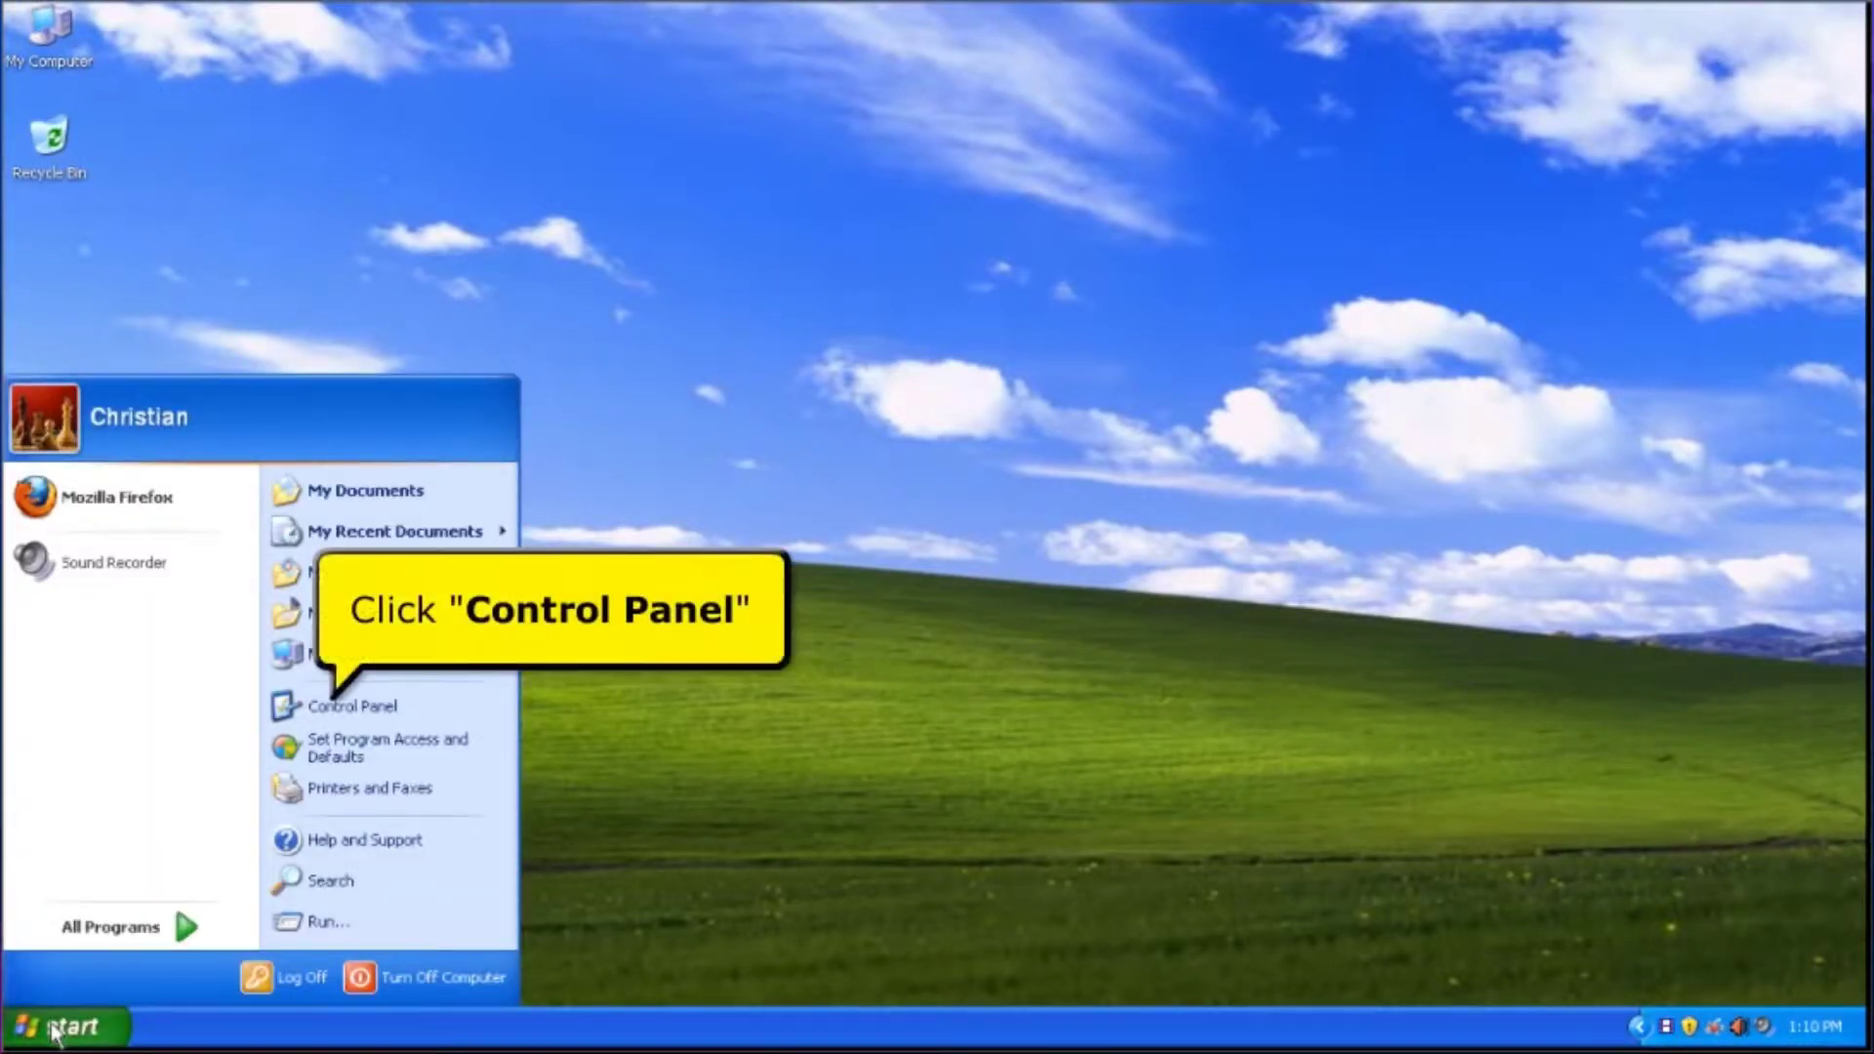
click(337, 720)
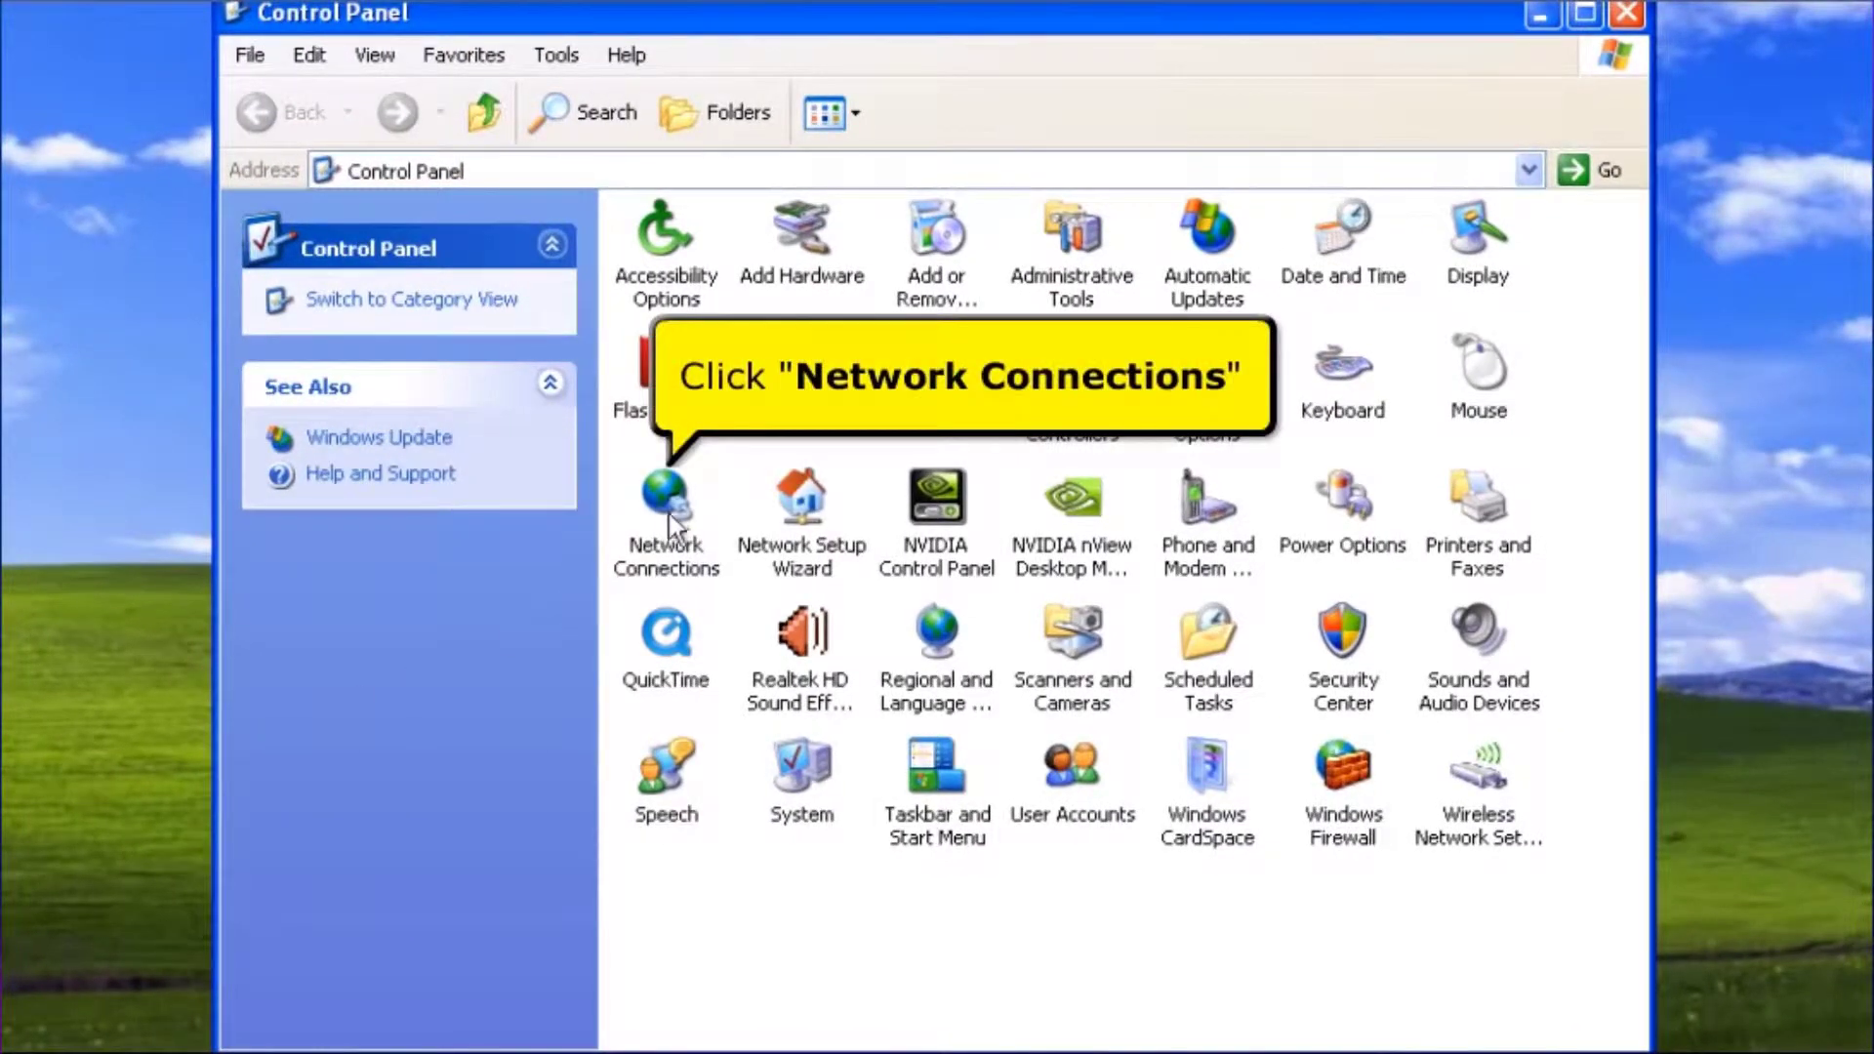
click(671, 517)
double_click(673, 522)
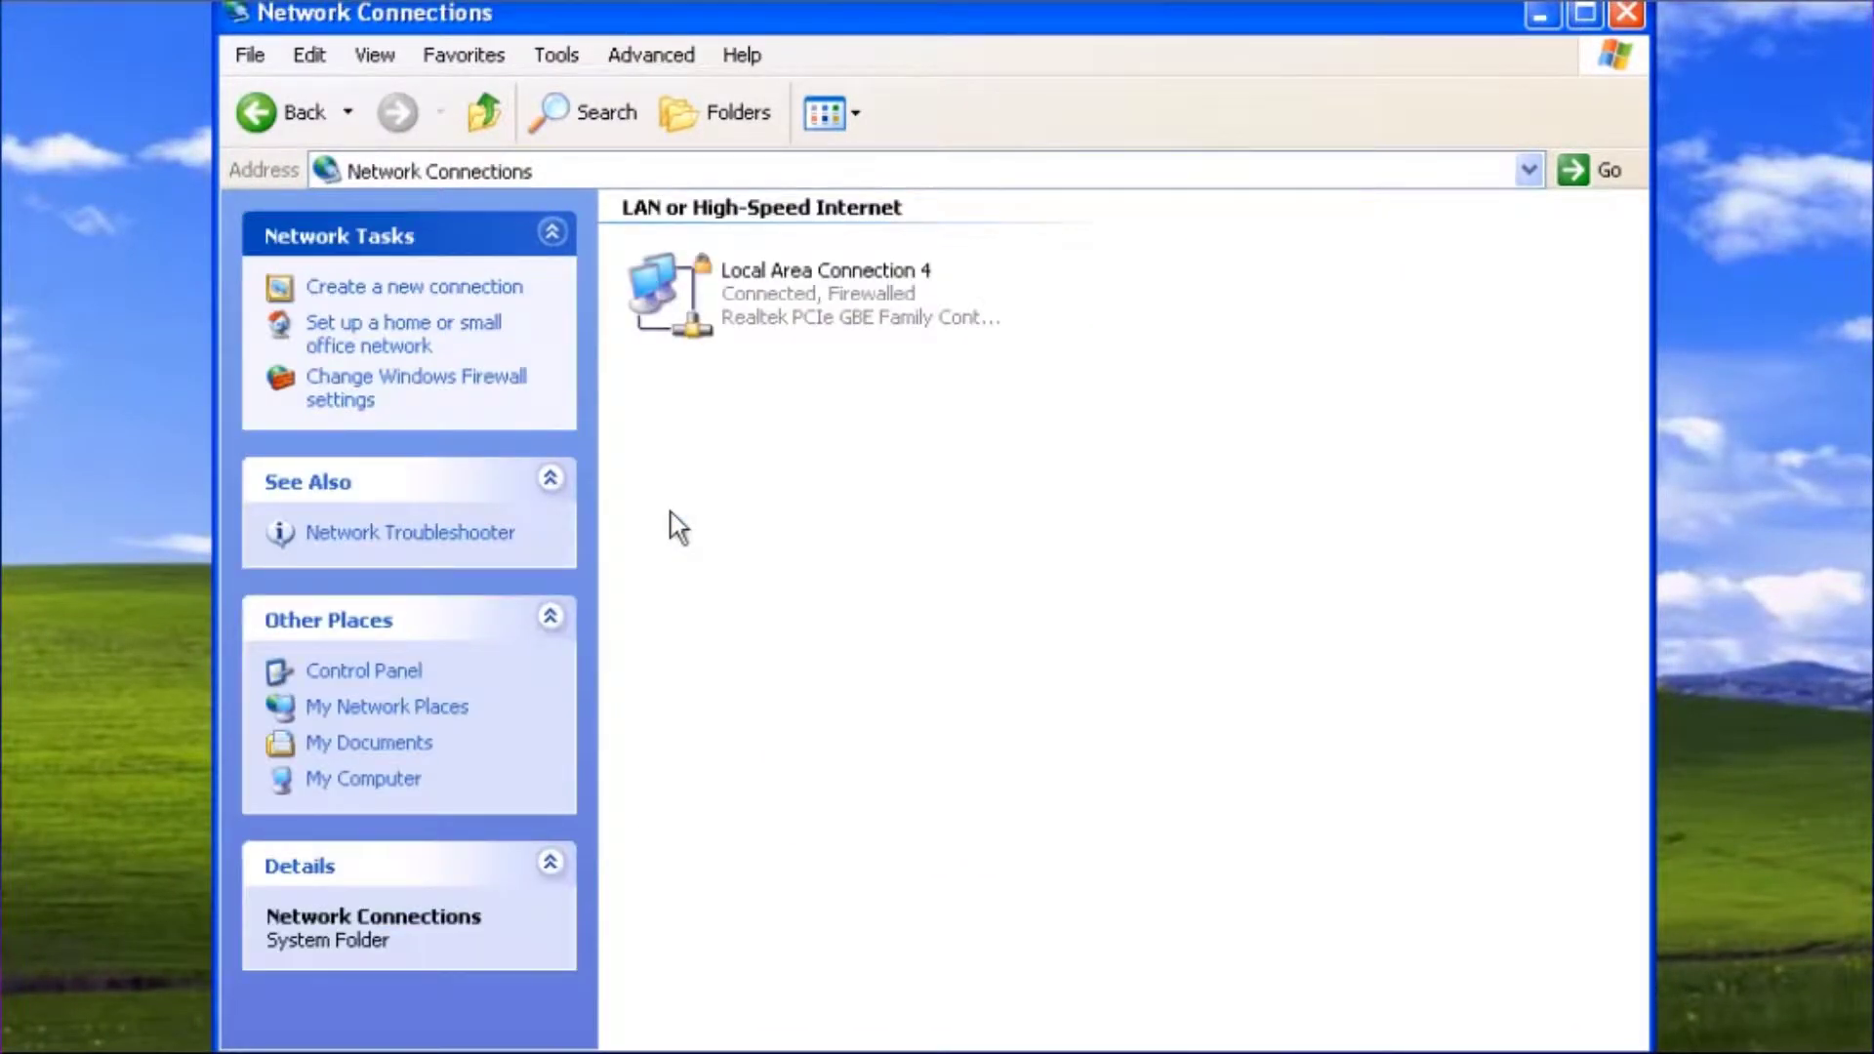
double_click(718, 313)
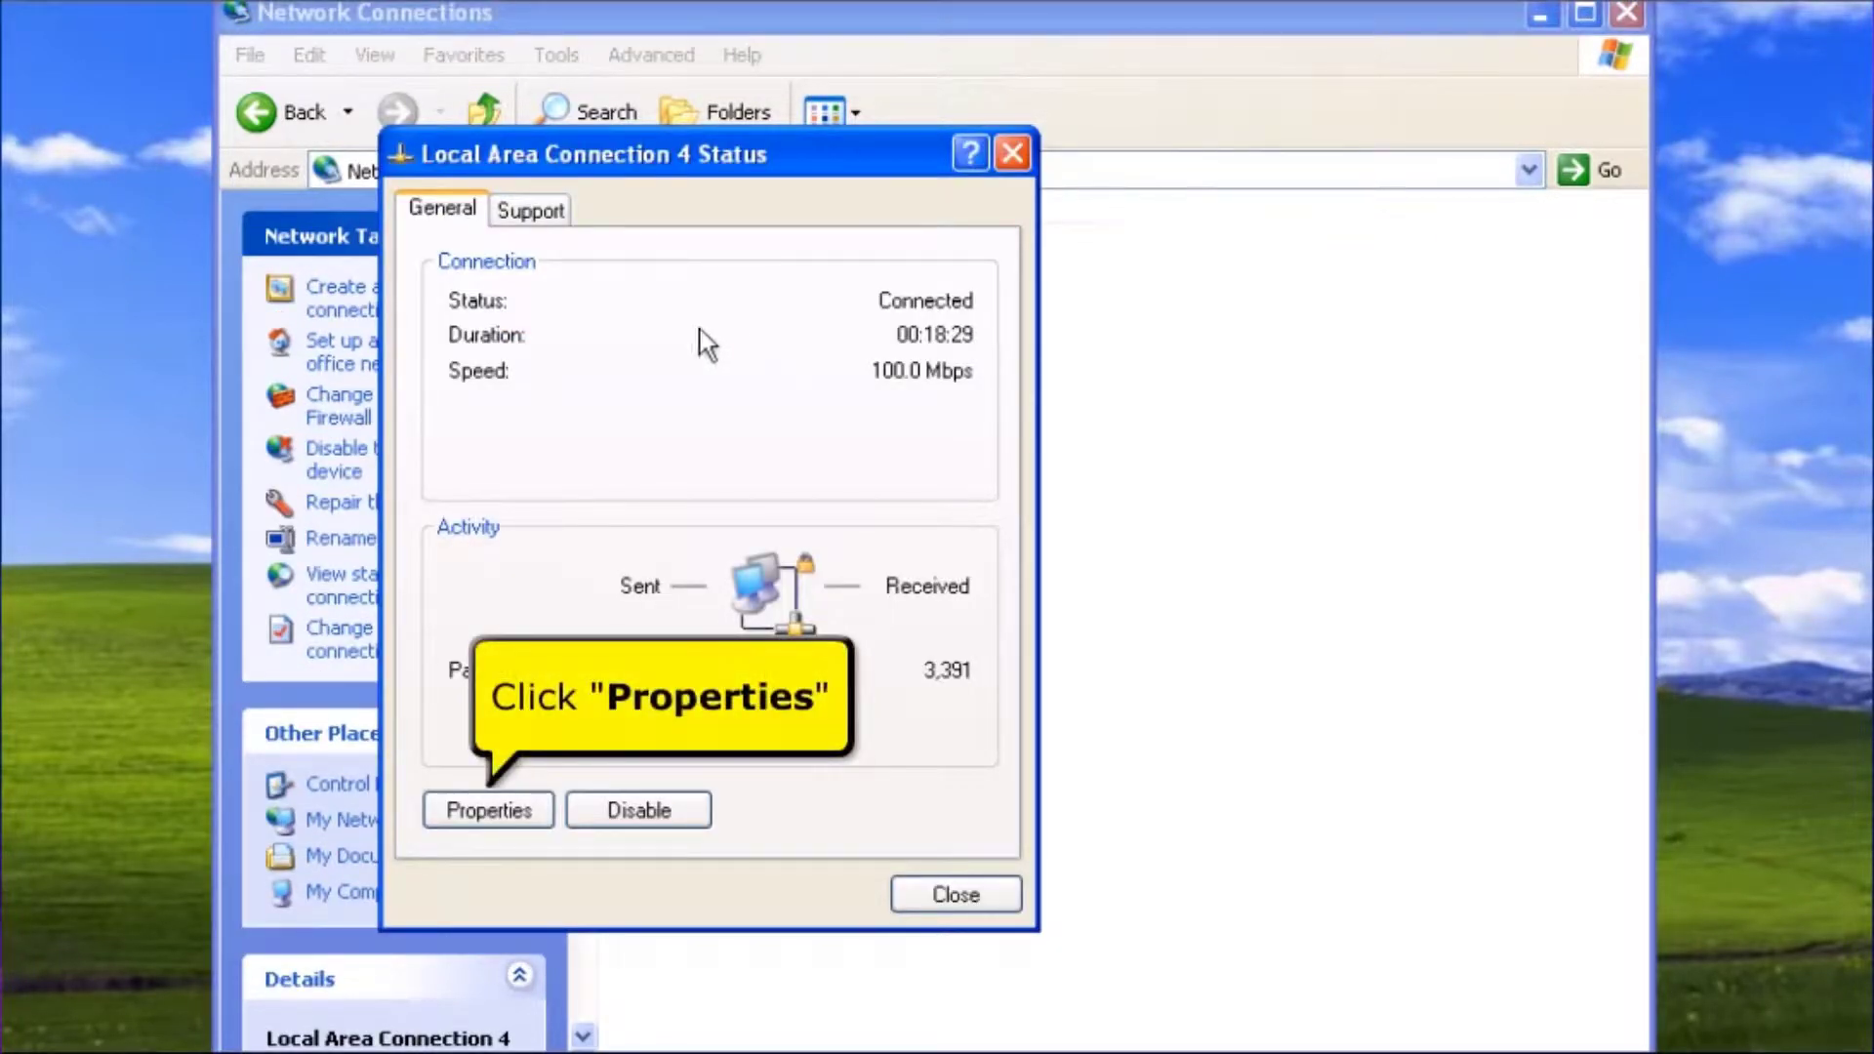
click(515, 826)
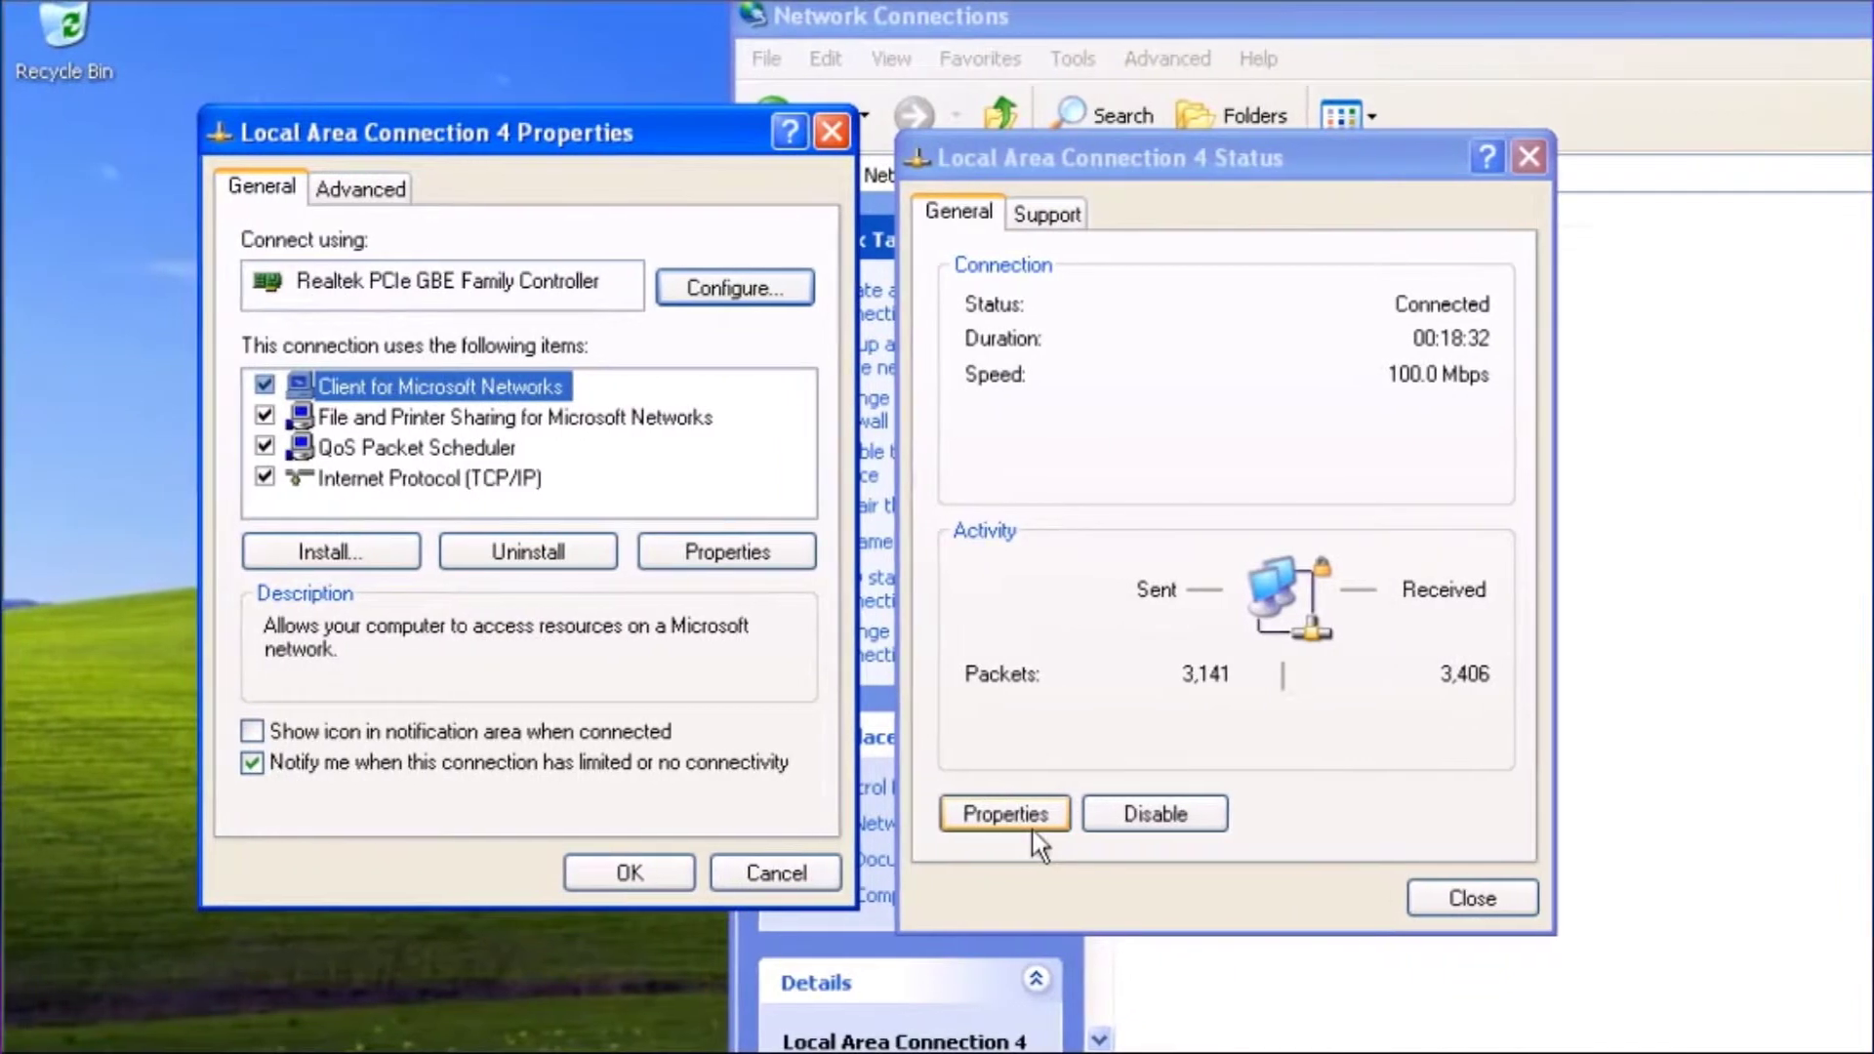
click(483, 480)
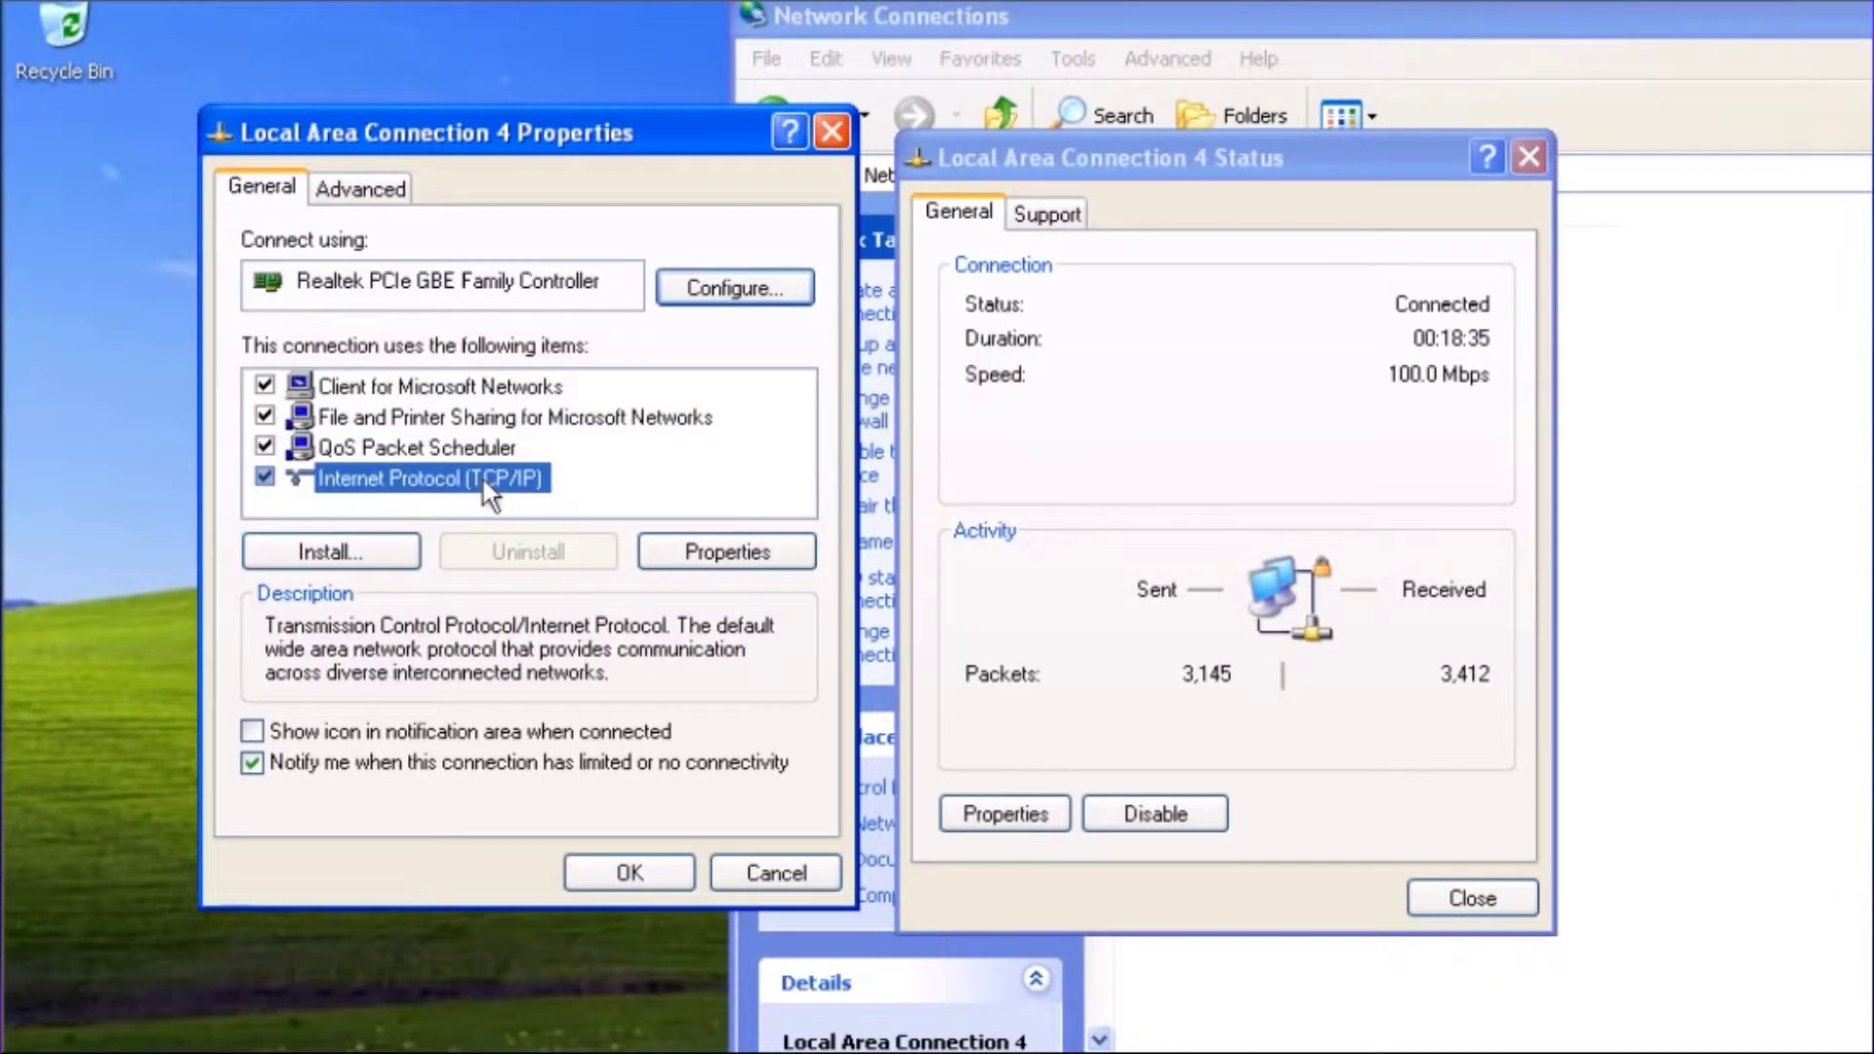
click(673, 552)
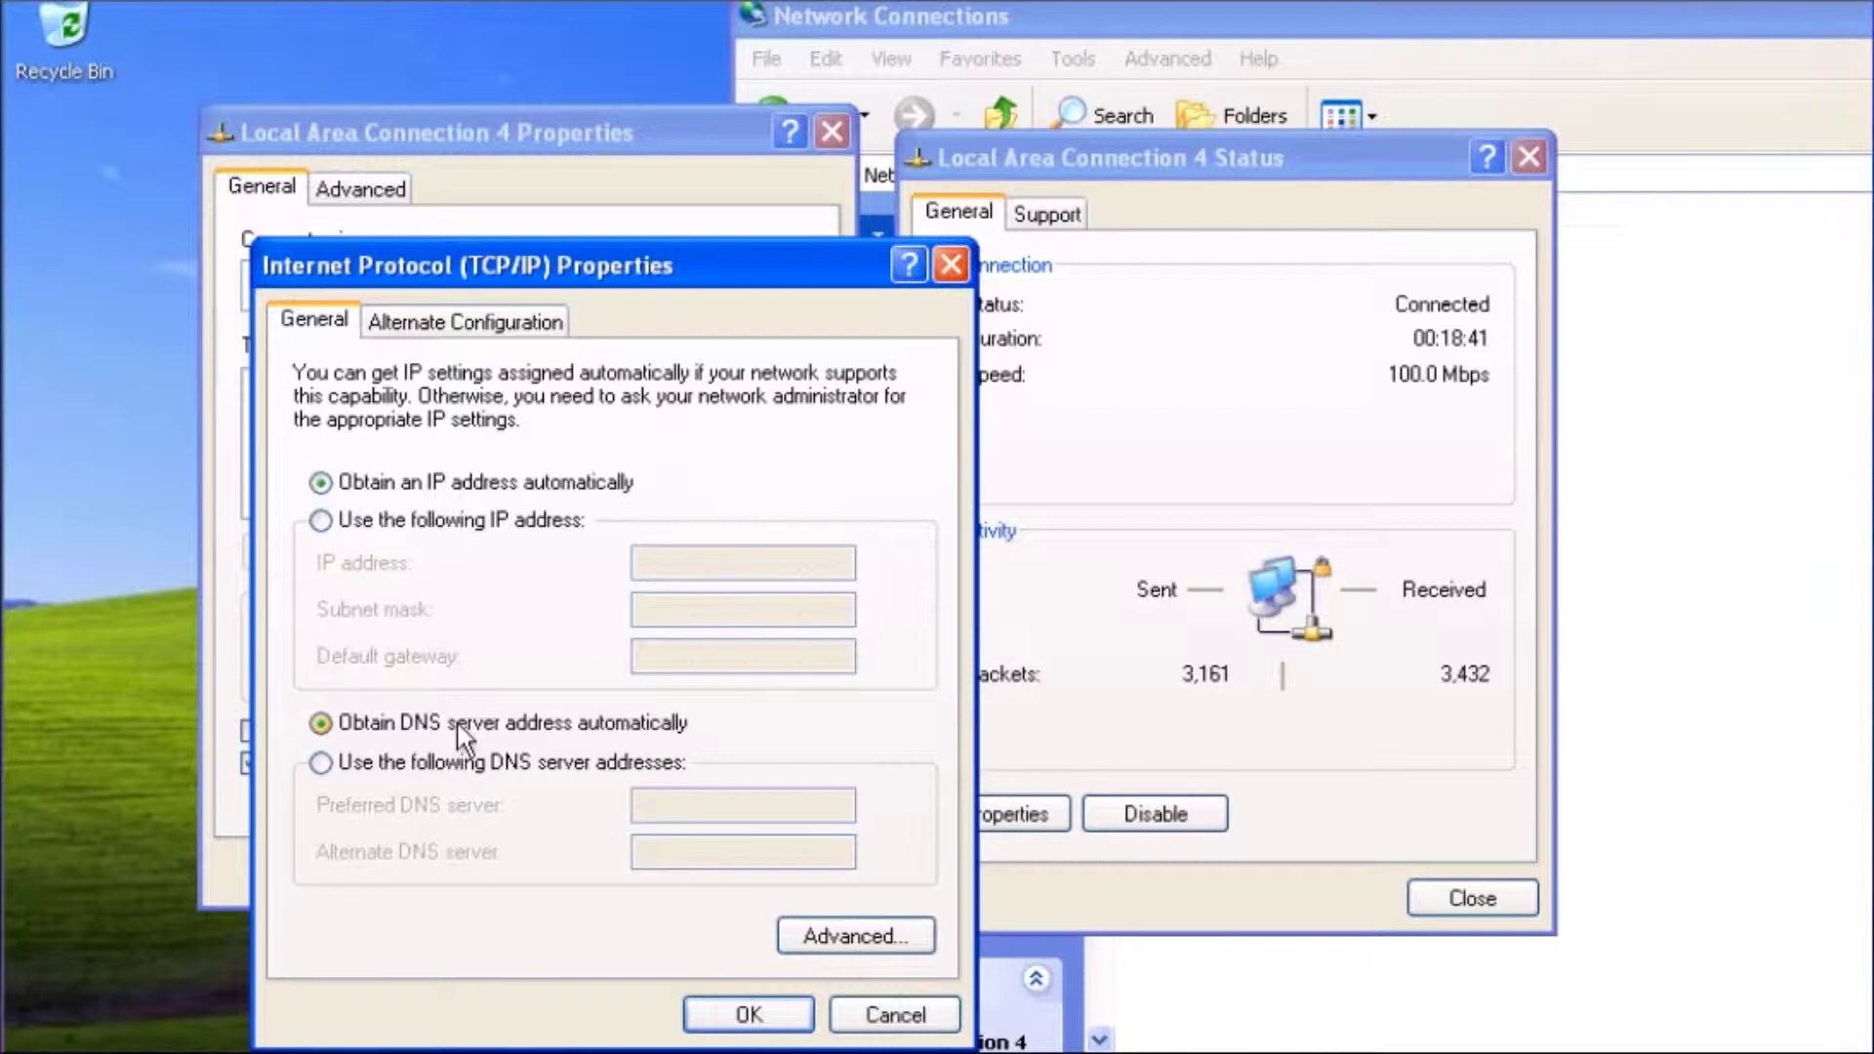
click(749, 1013)
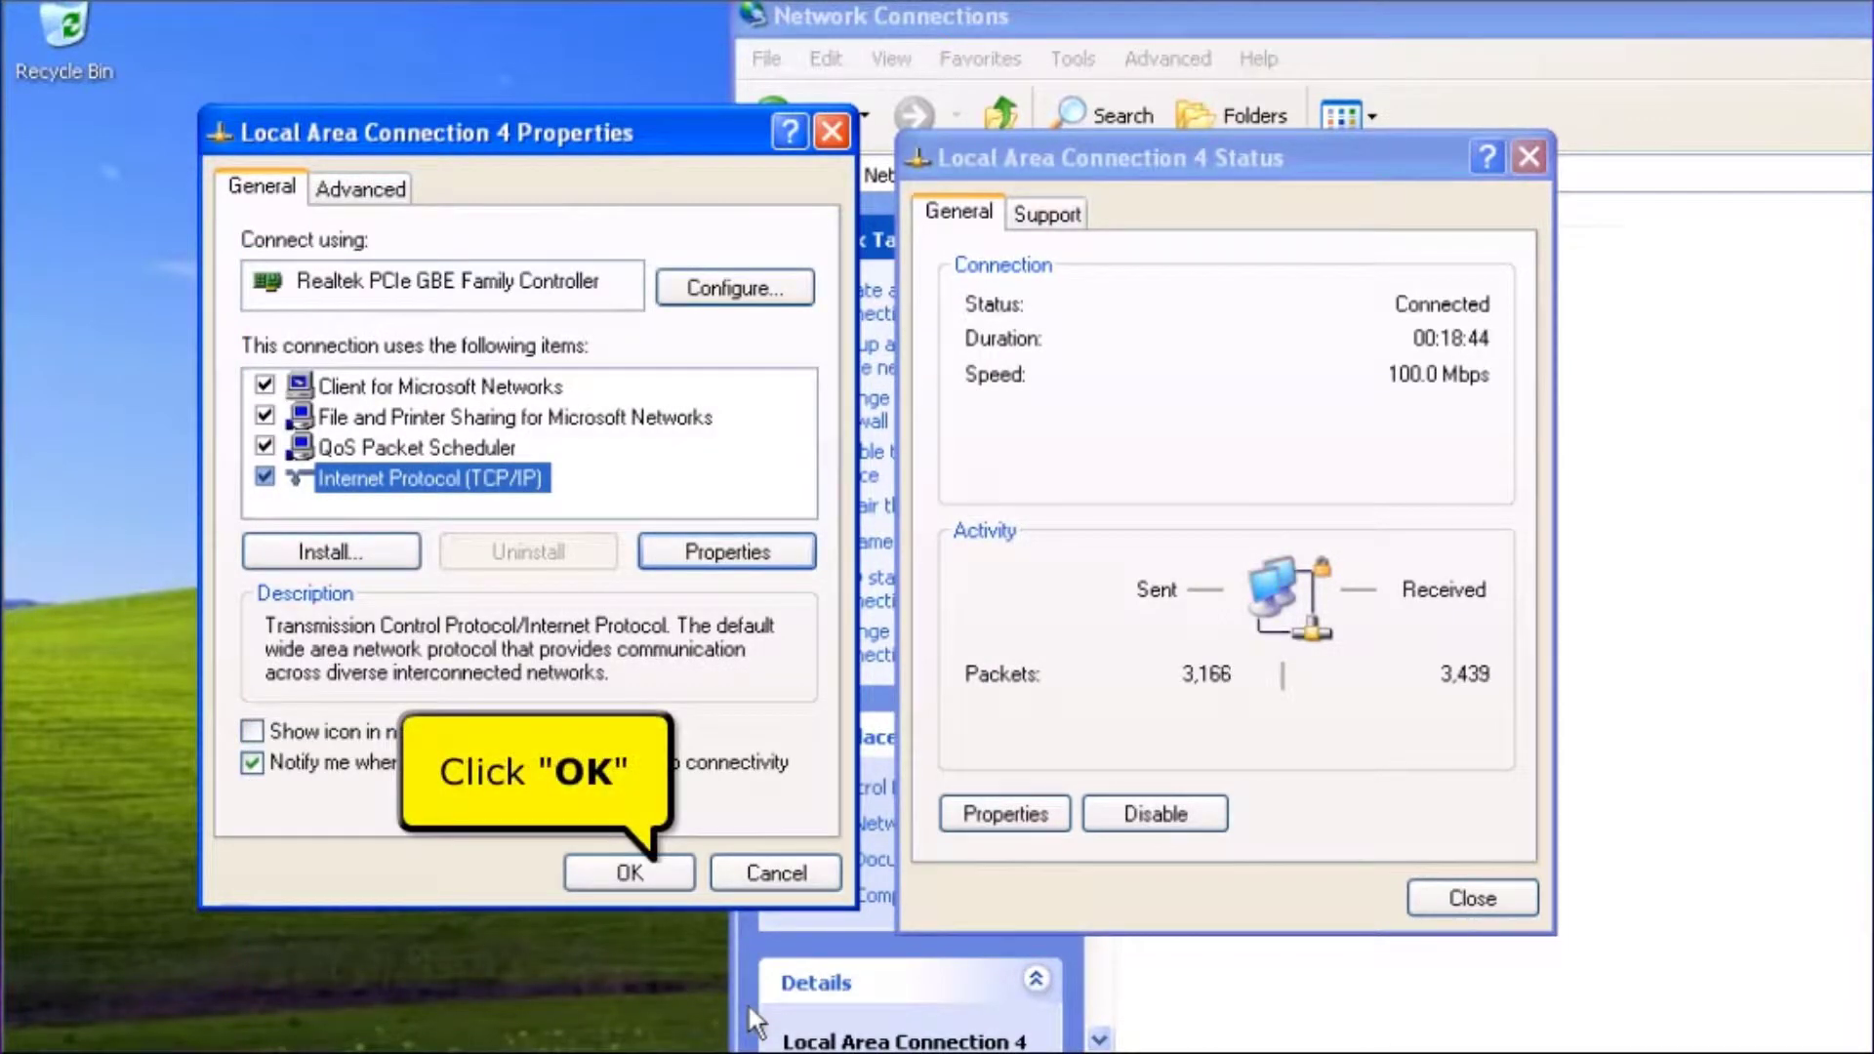
click(648, 877)
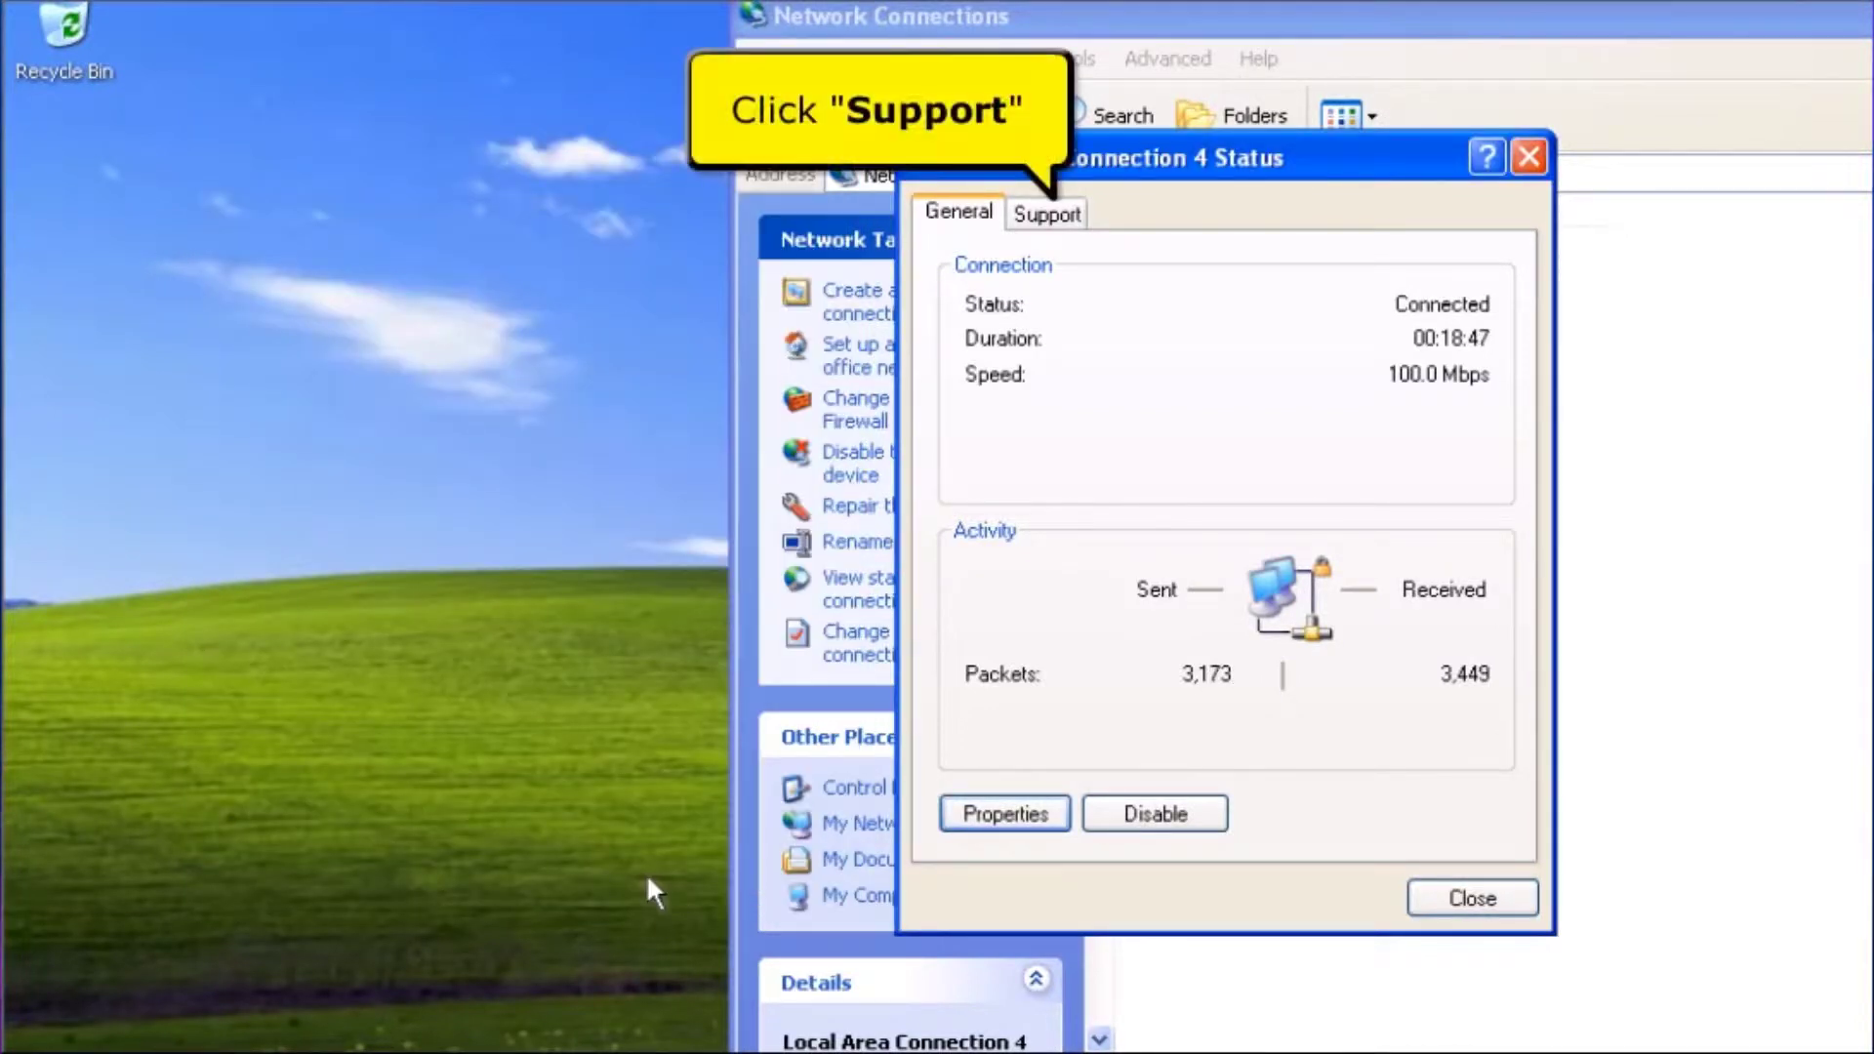
Read the physical address and default gateway 192.168.1.1 in the connection details, then close both dialogs
click(1025, 219)
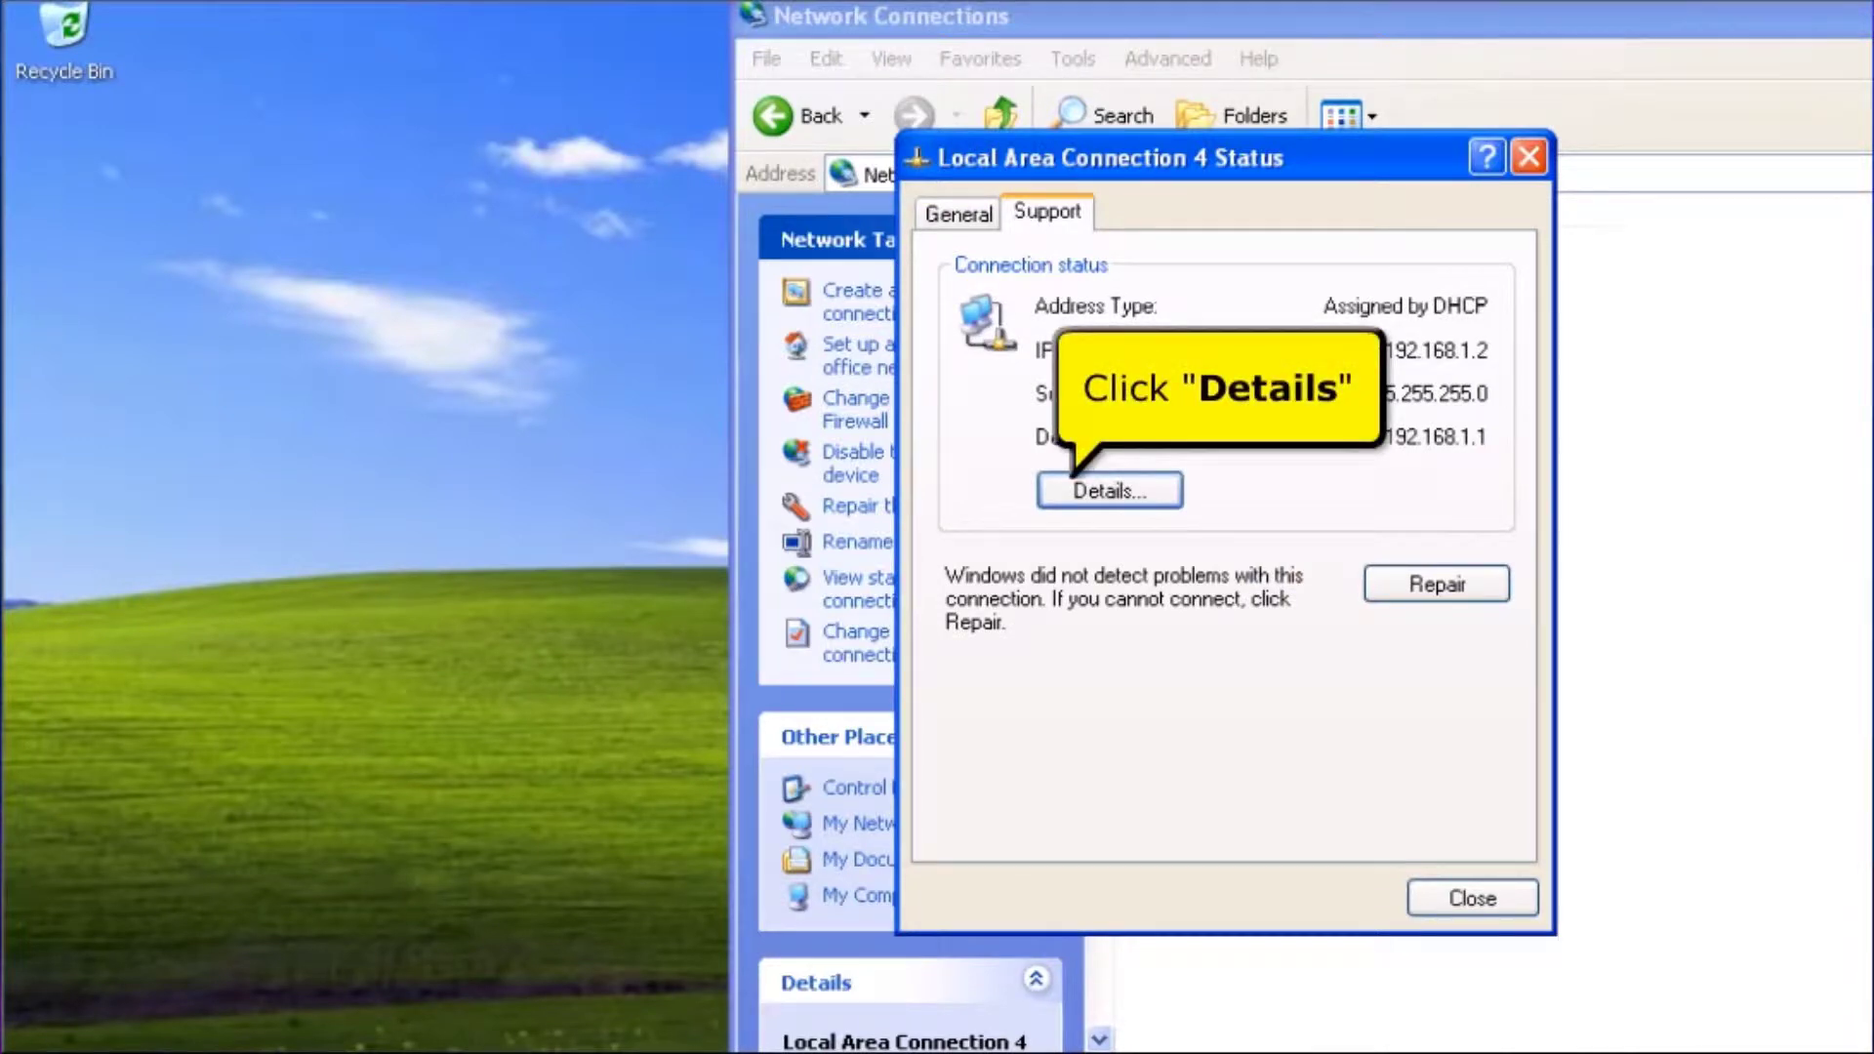
click(1103, 491)
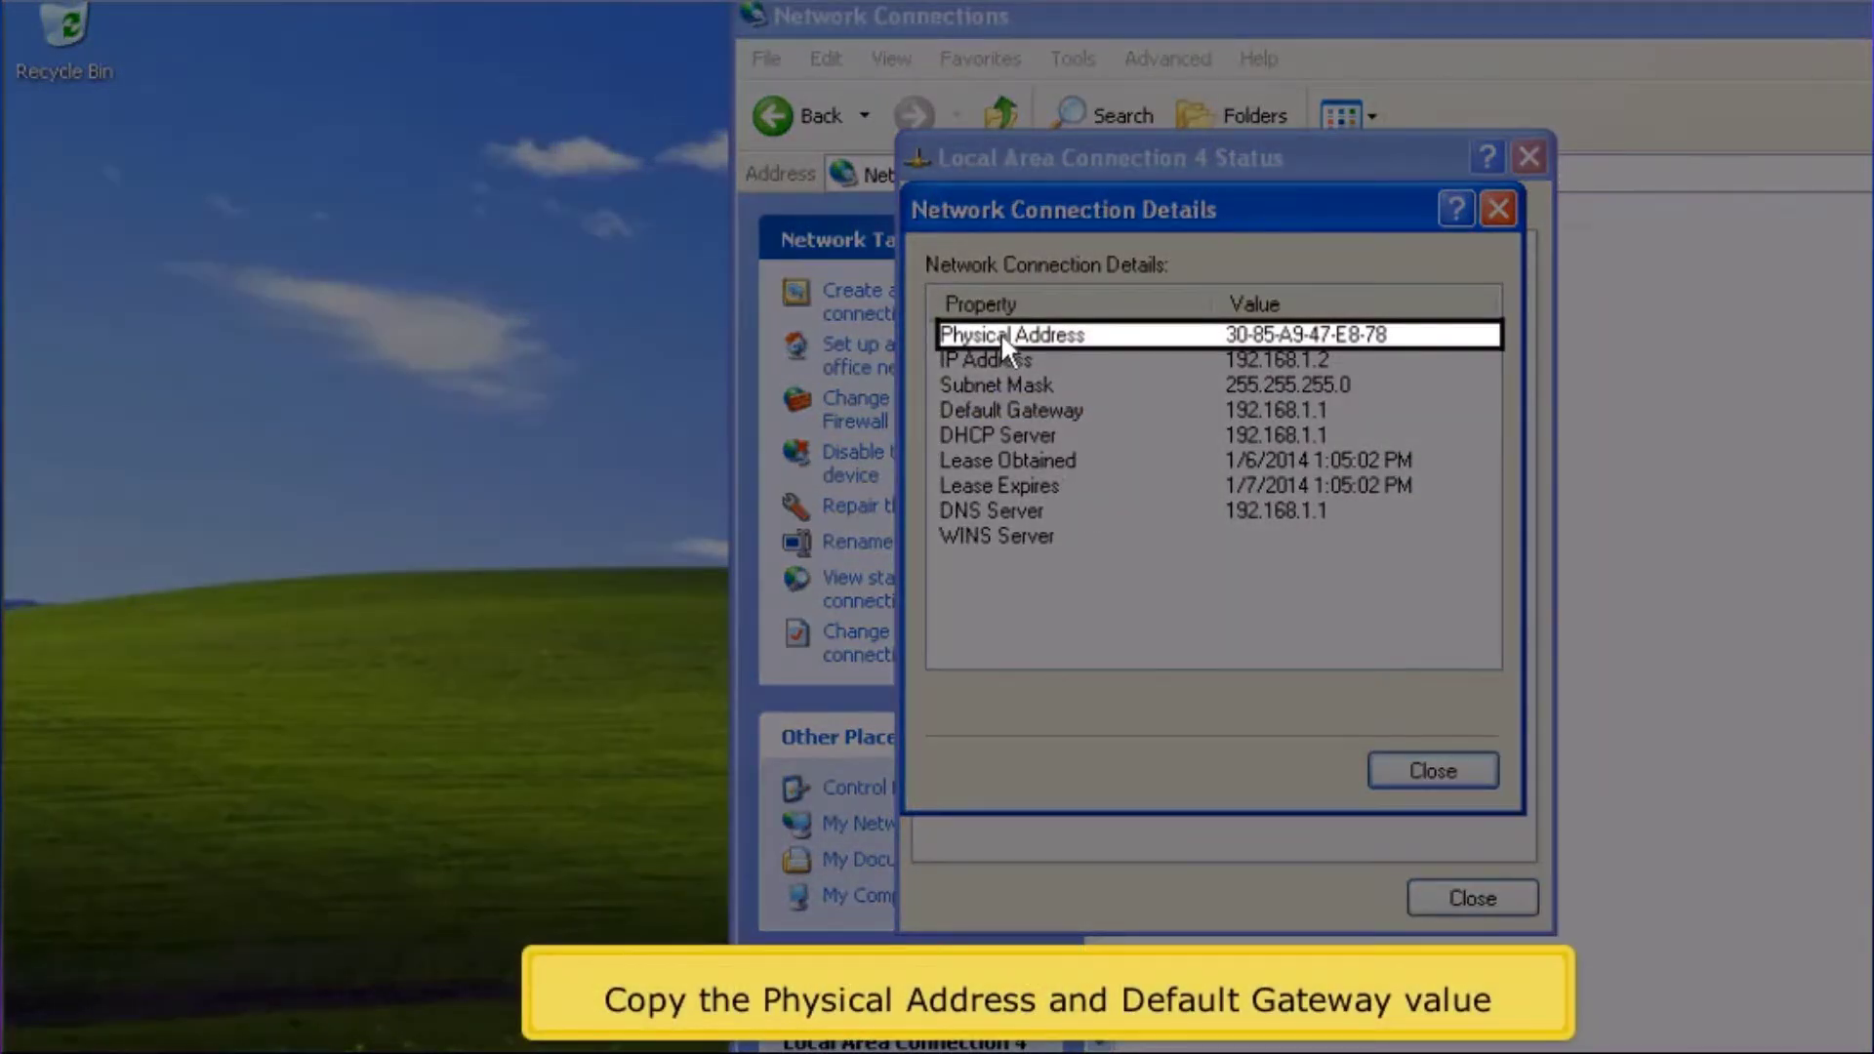
click(999, 332)
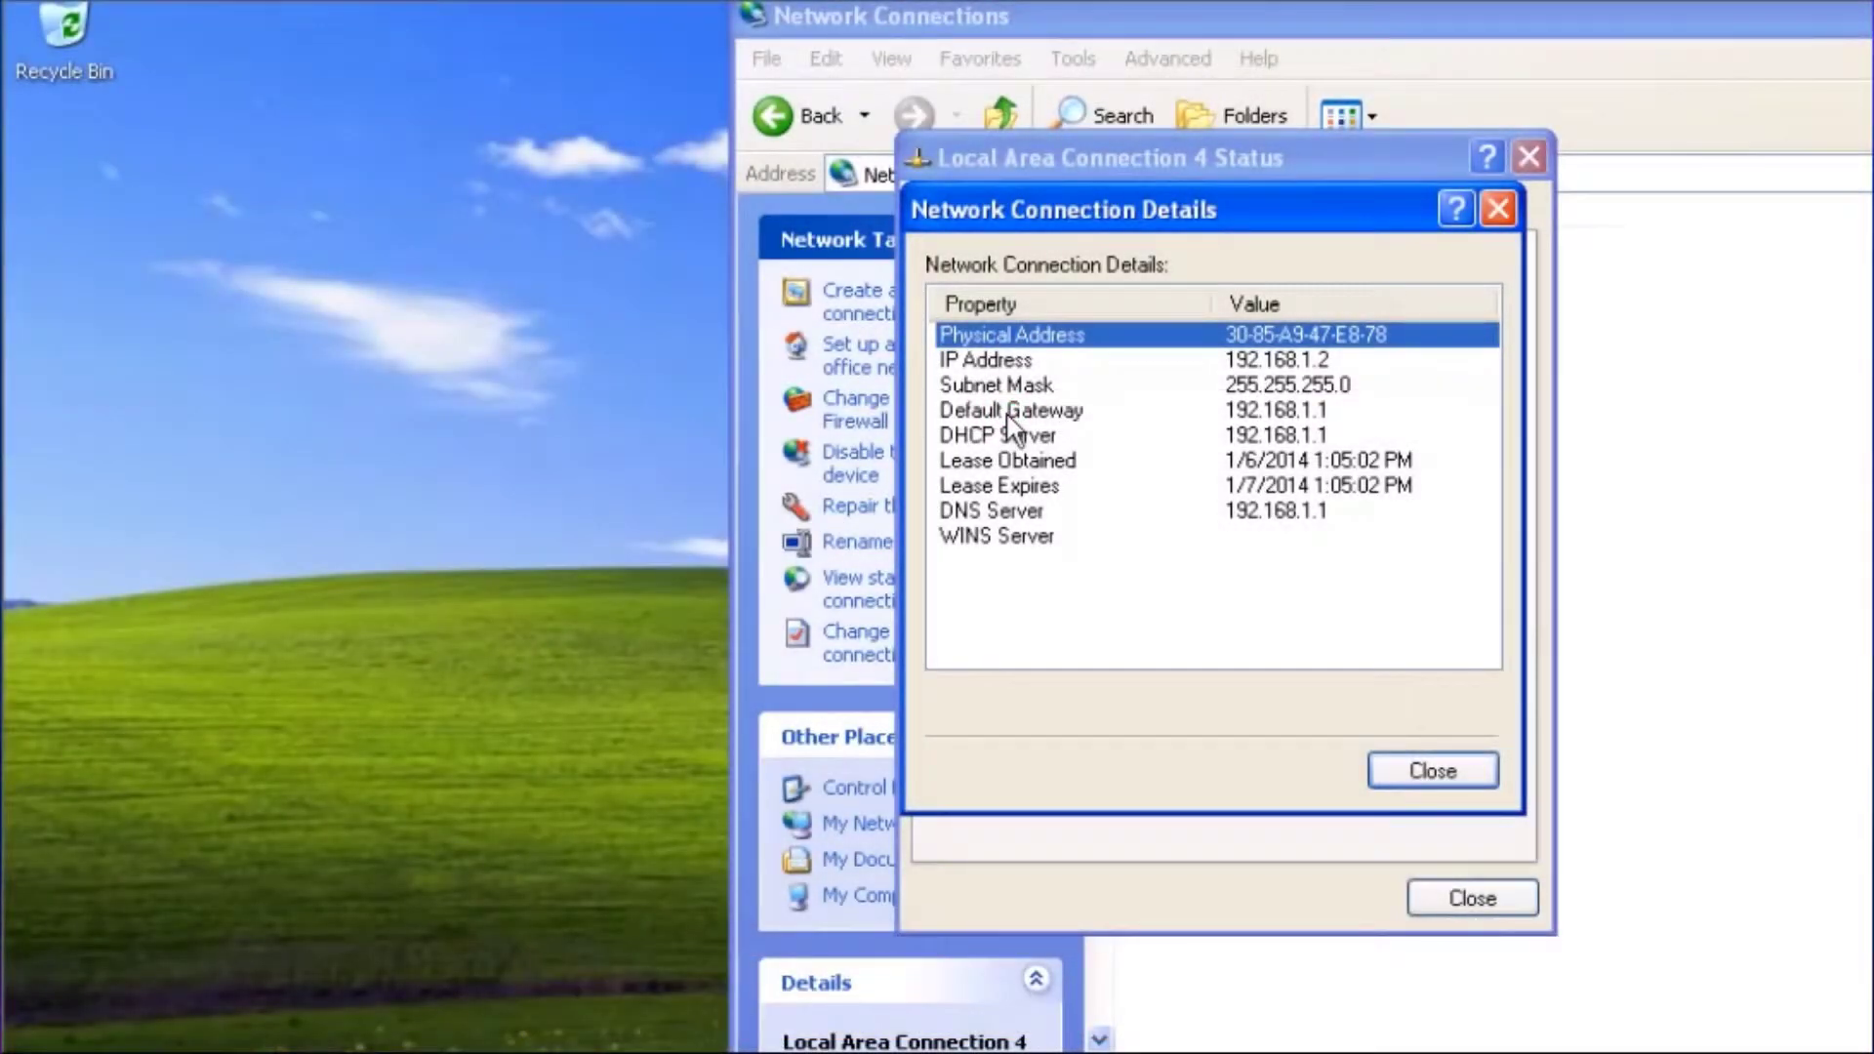
click(1005, 410)
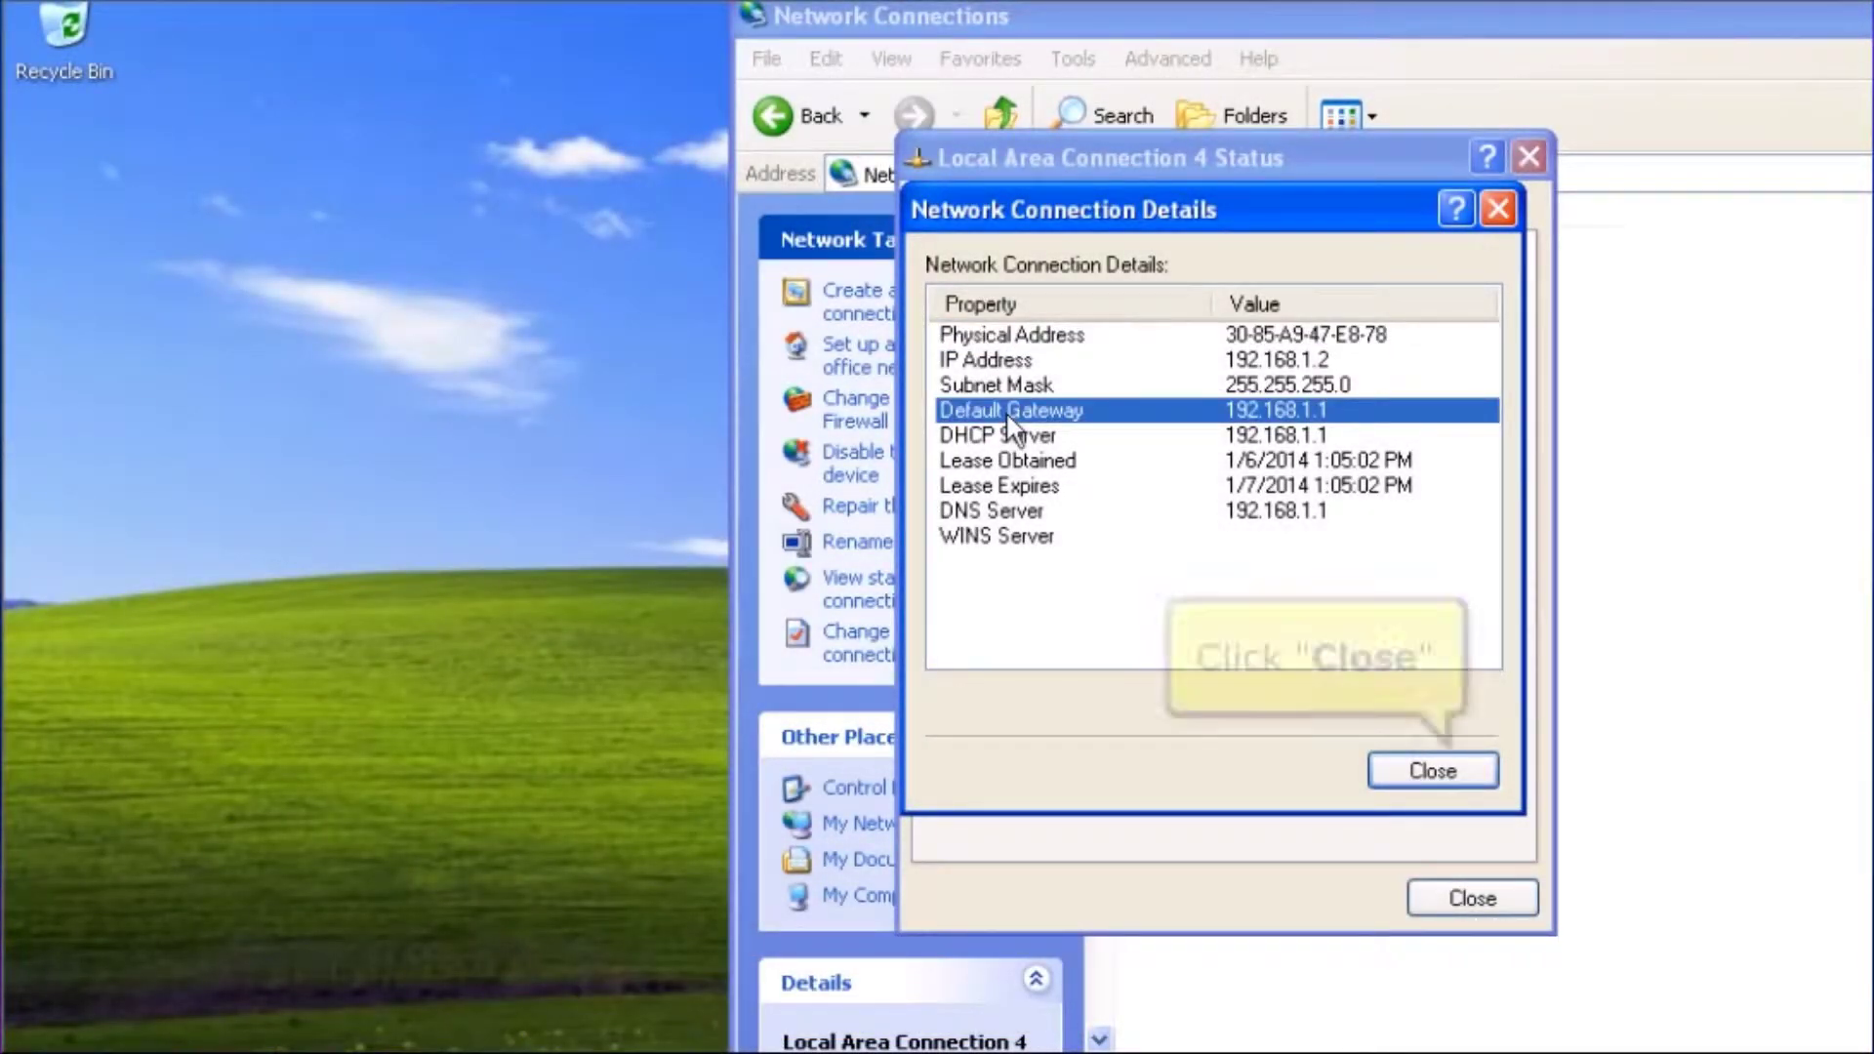
click(1394, 763)
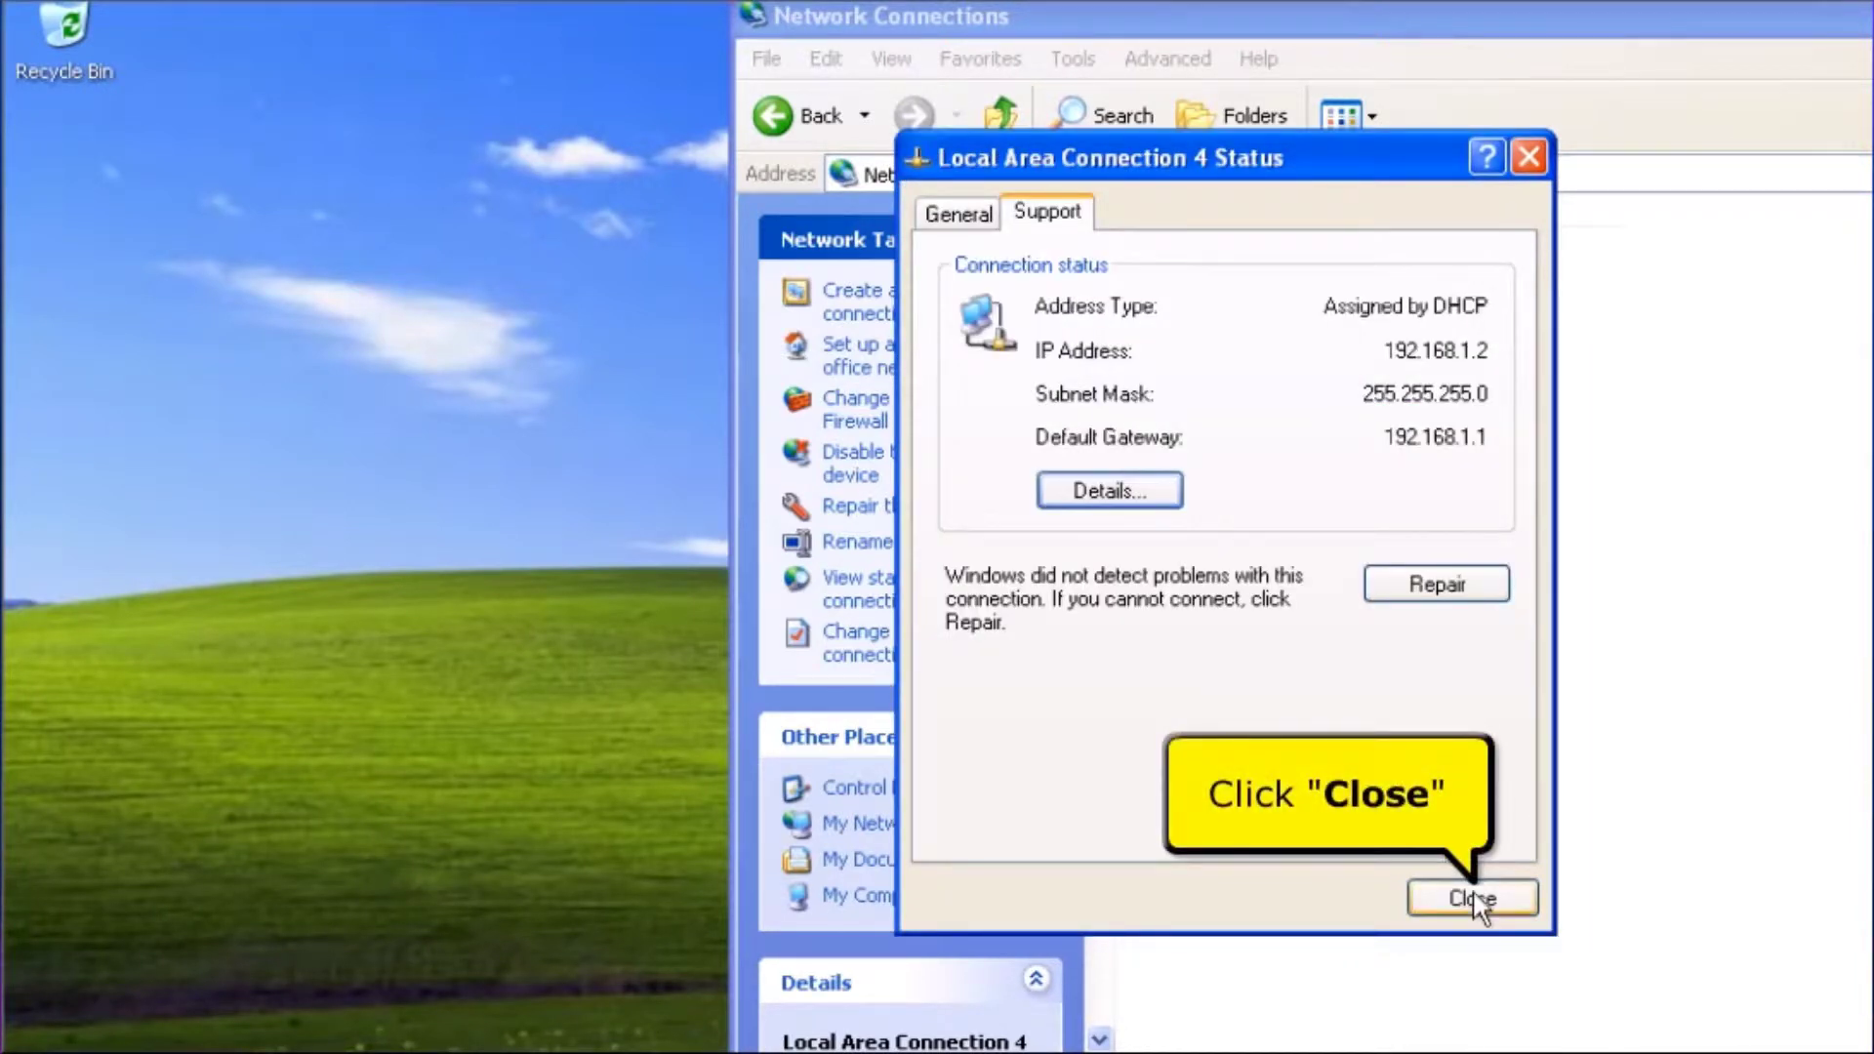
click(1473, 898)
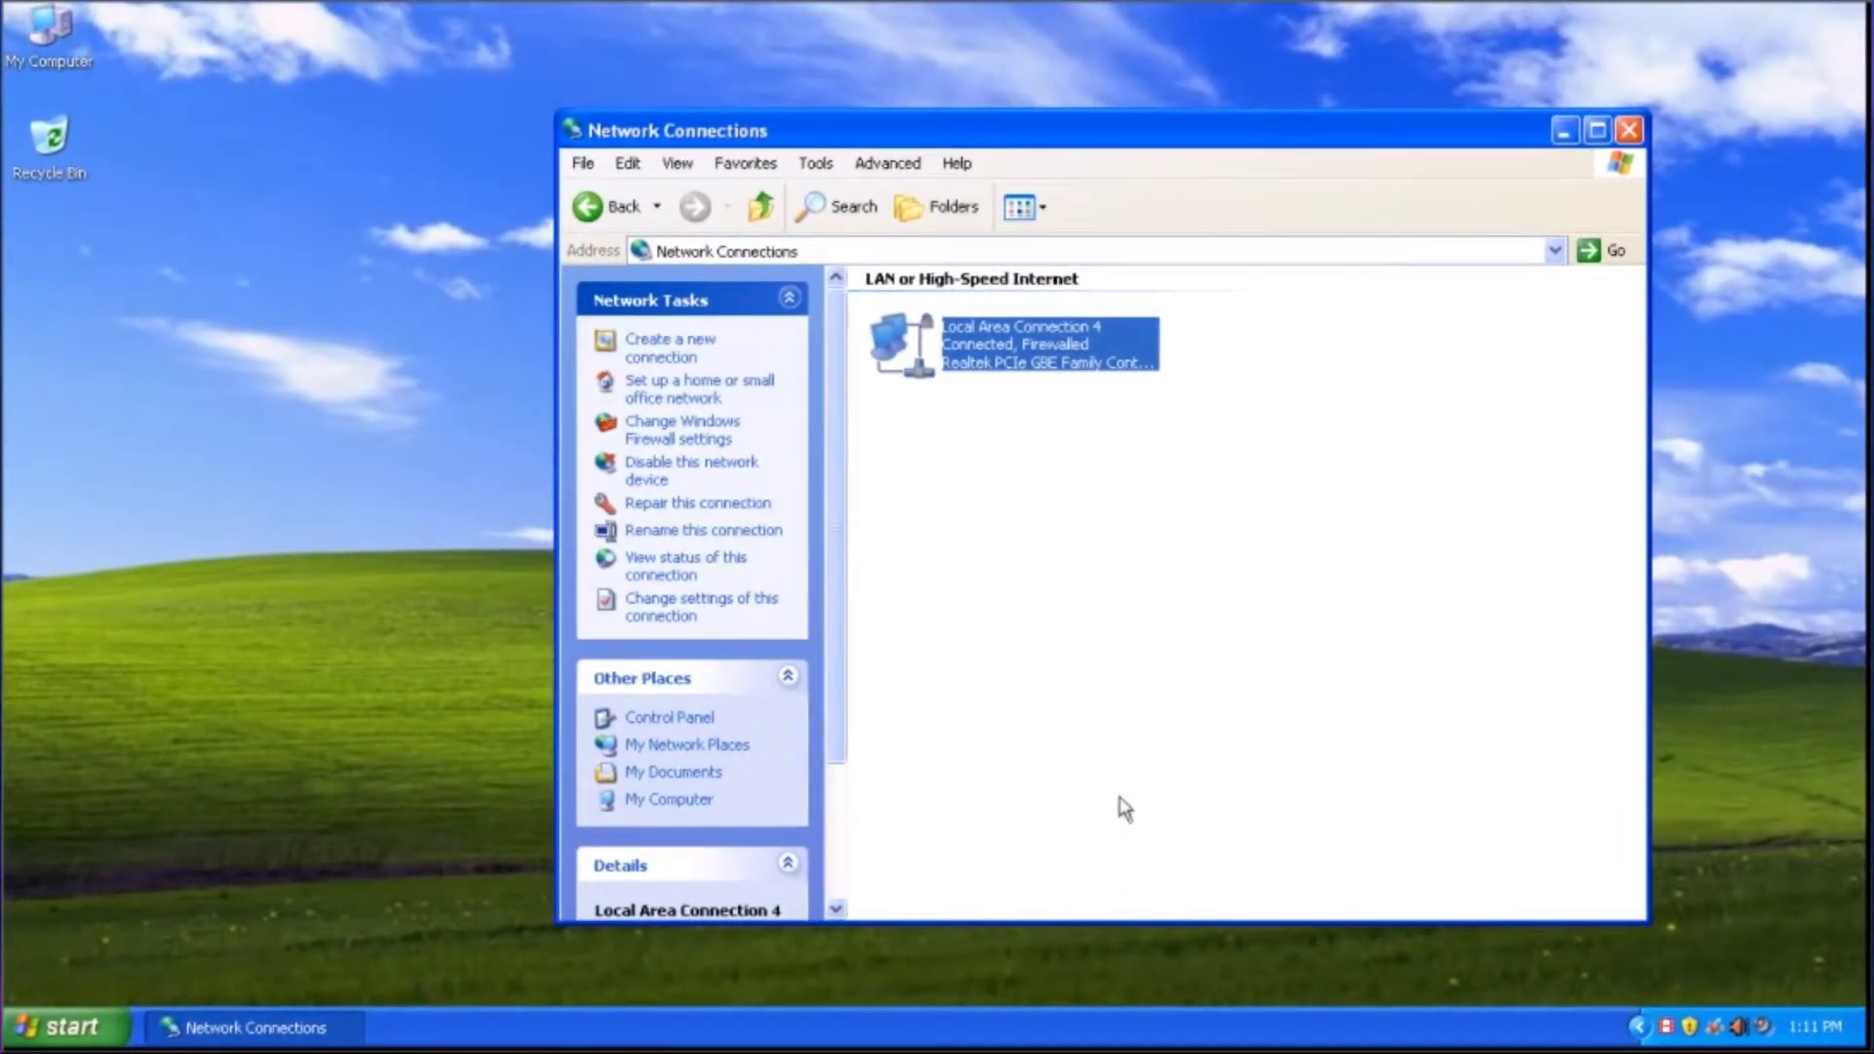
Close Network Connections and launch Mozilla Firefox from the Start menu
click(1630, 132)
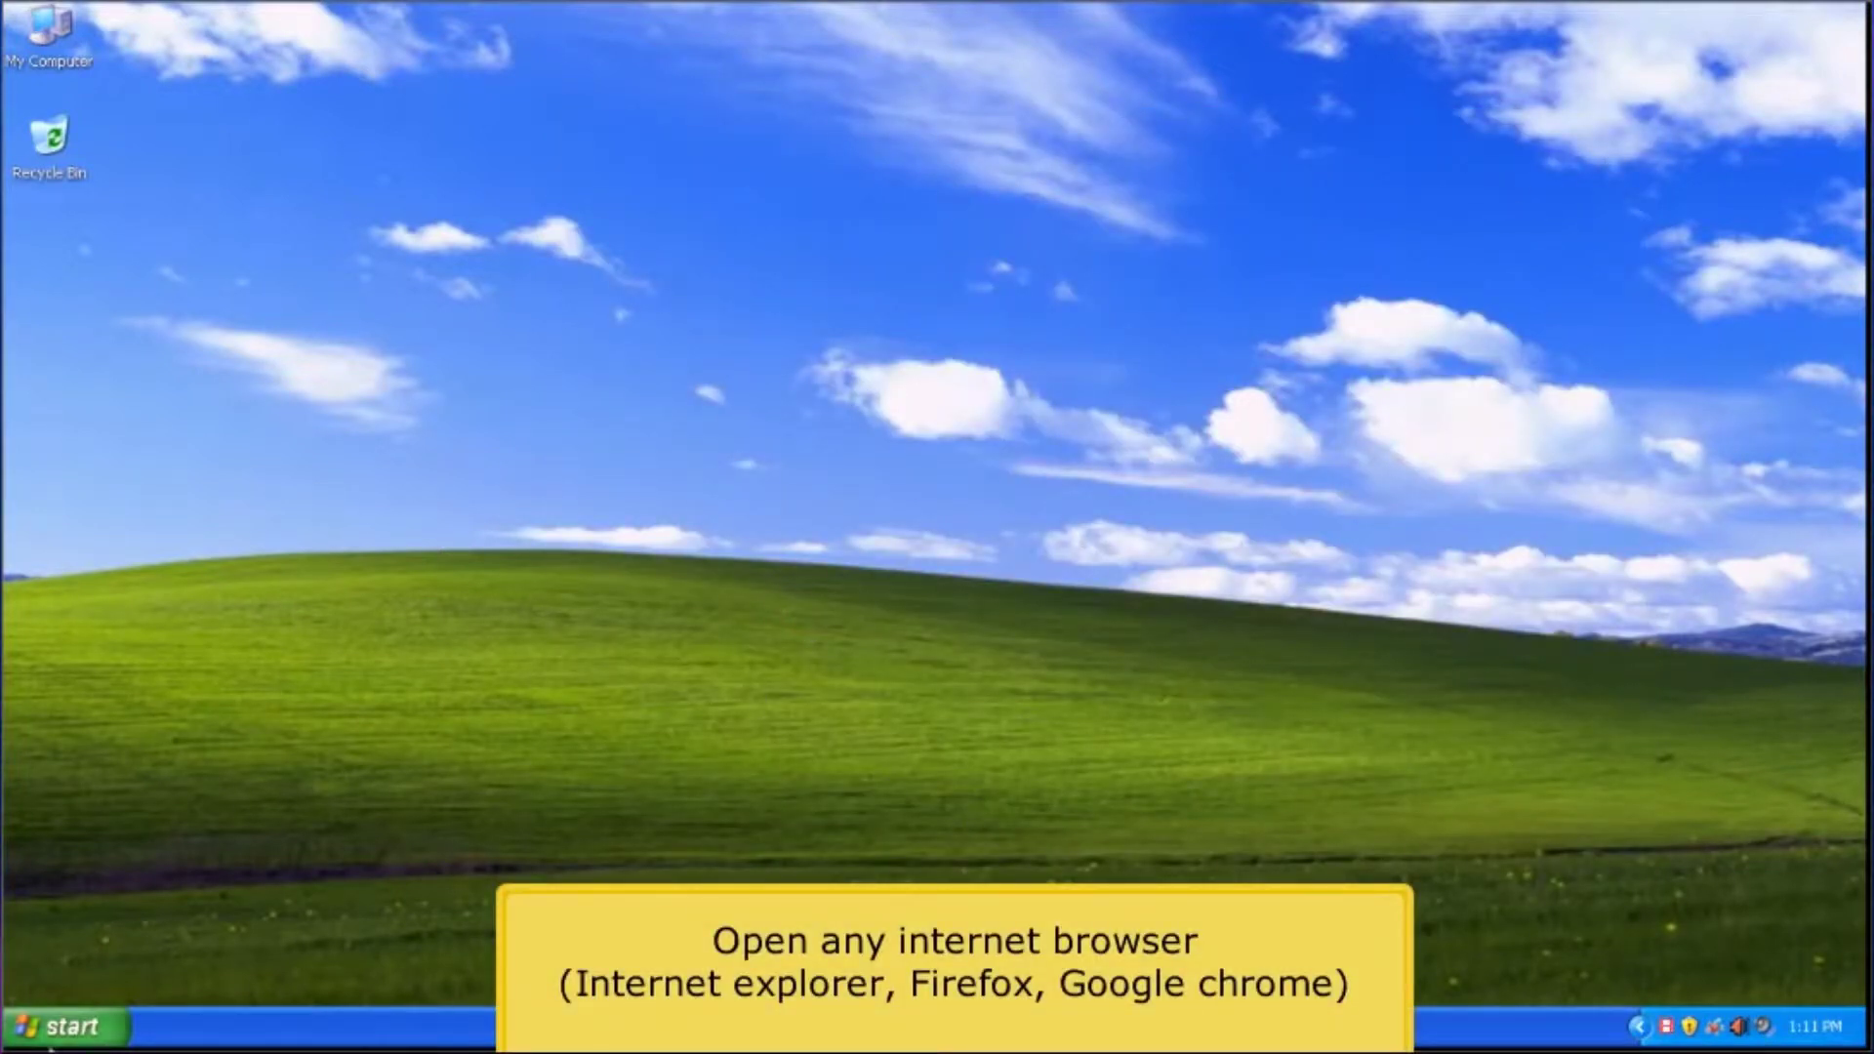
click(67, 1025)
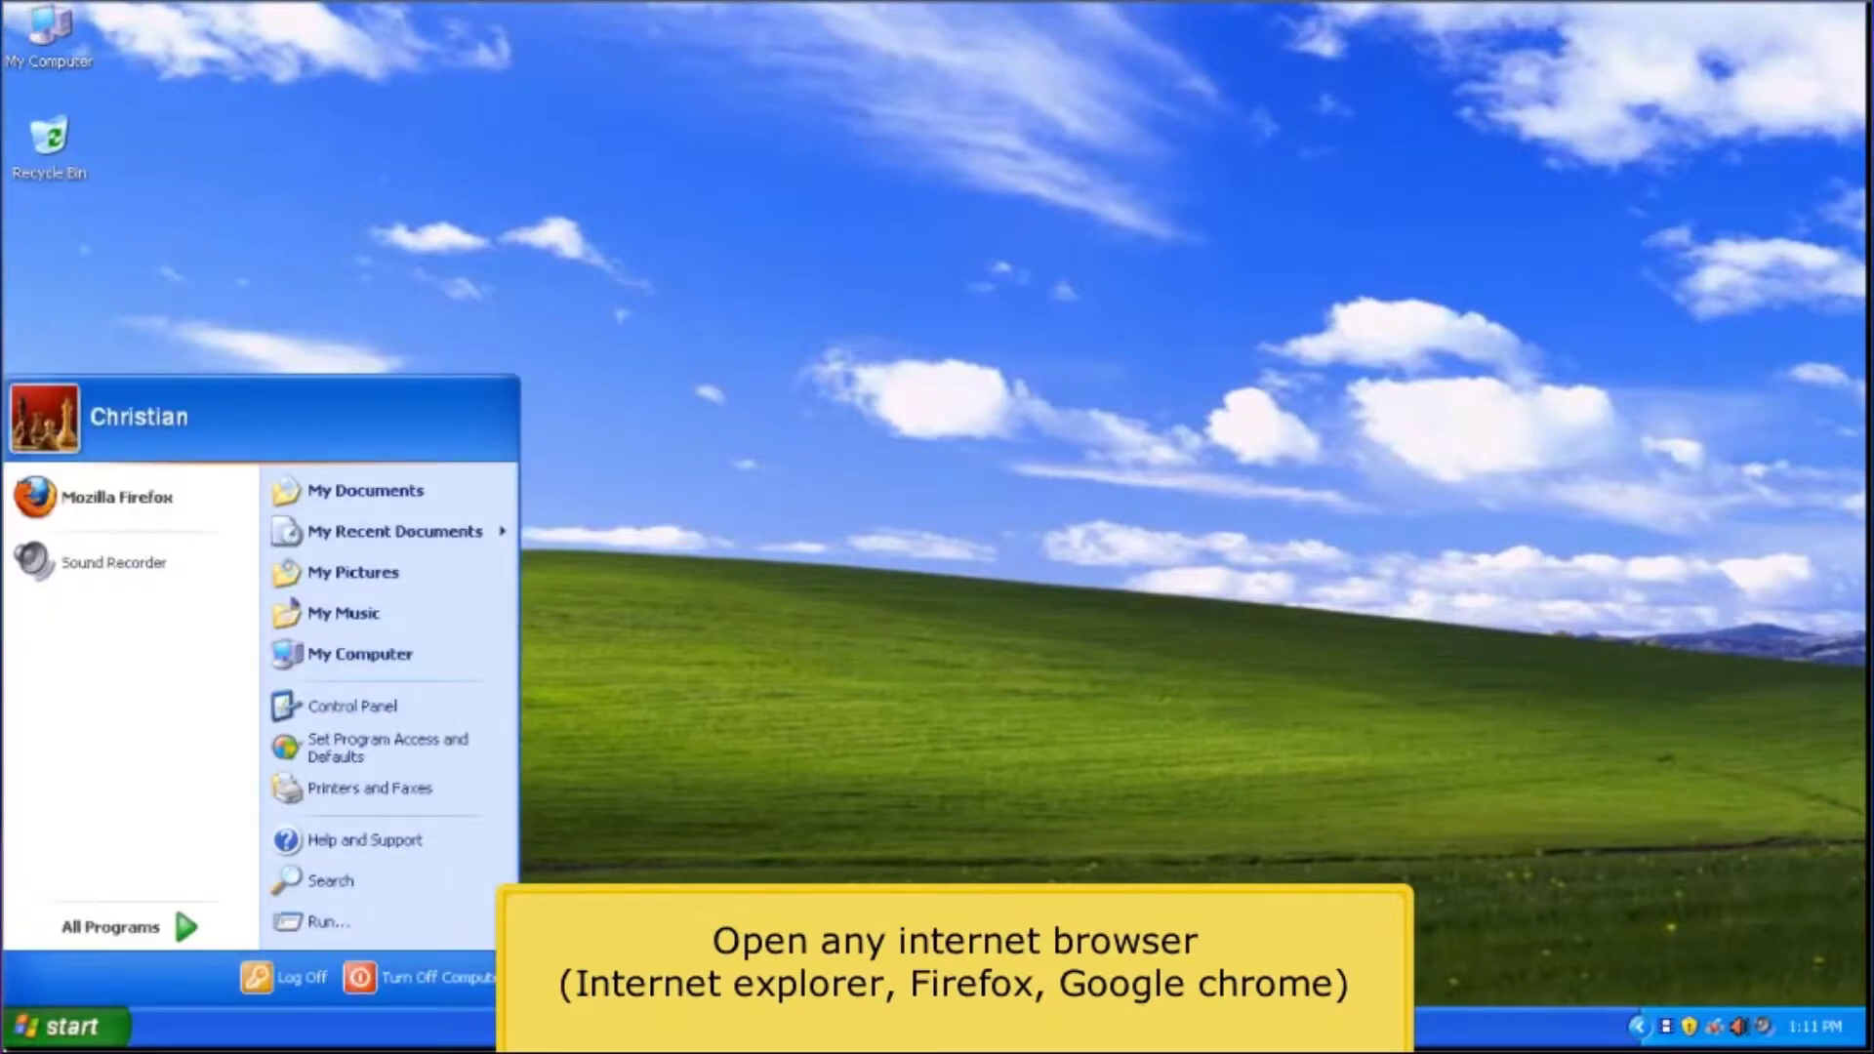
click(111, 495)
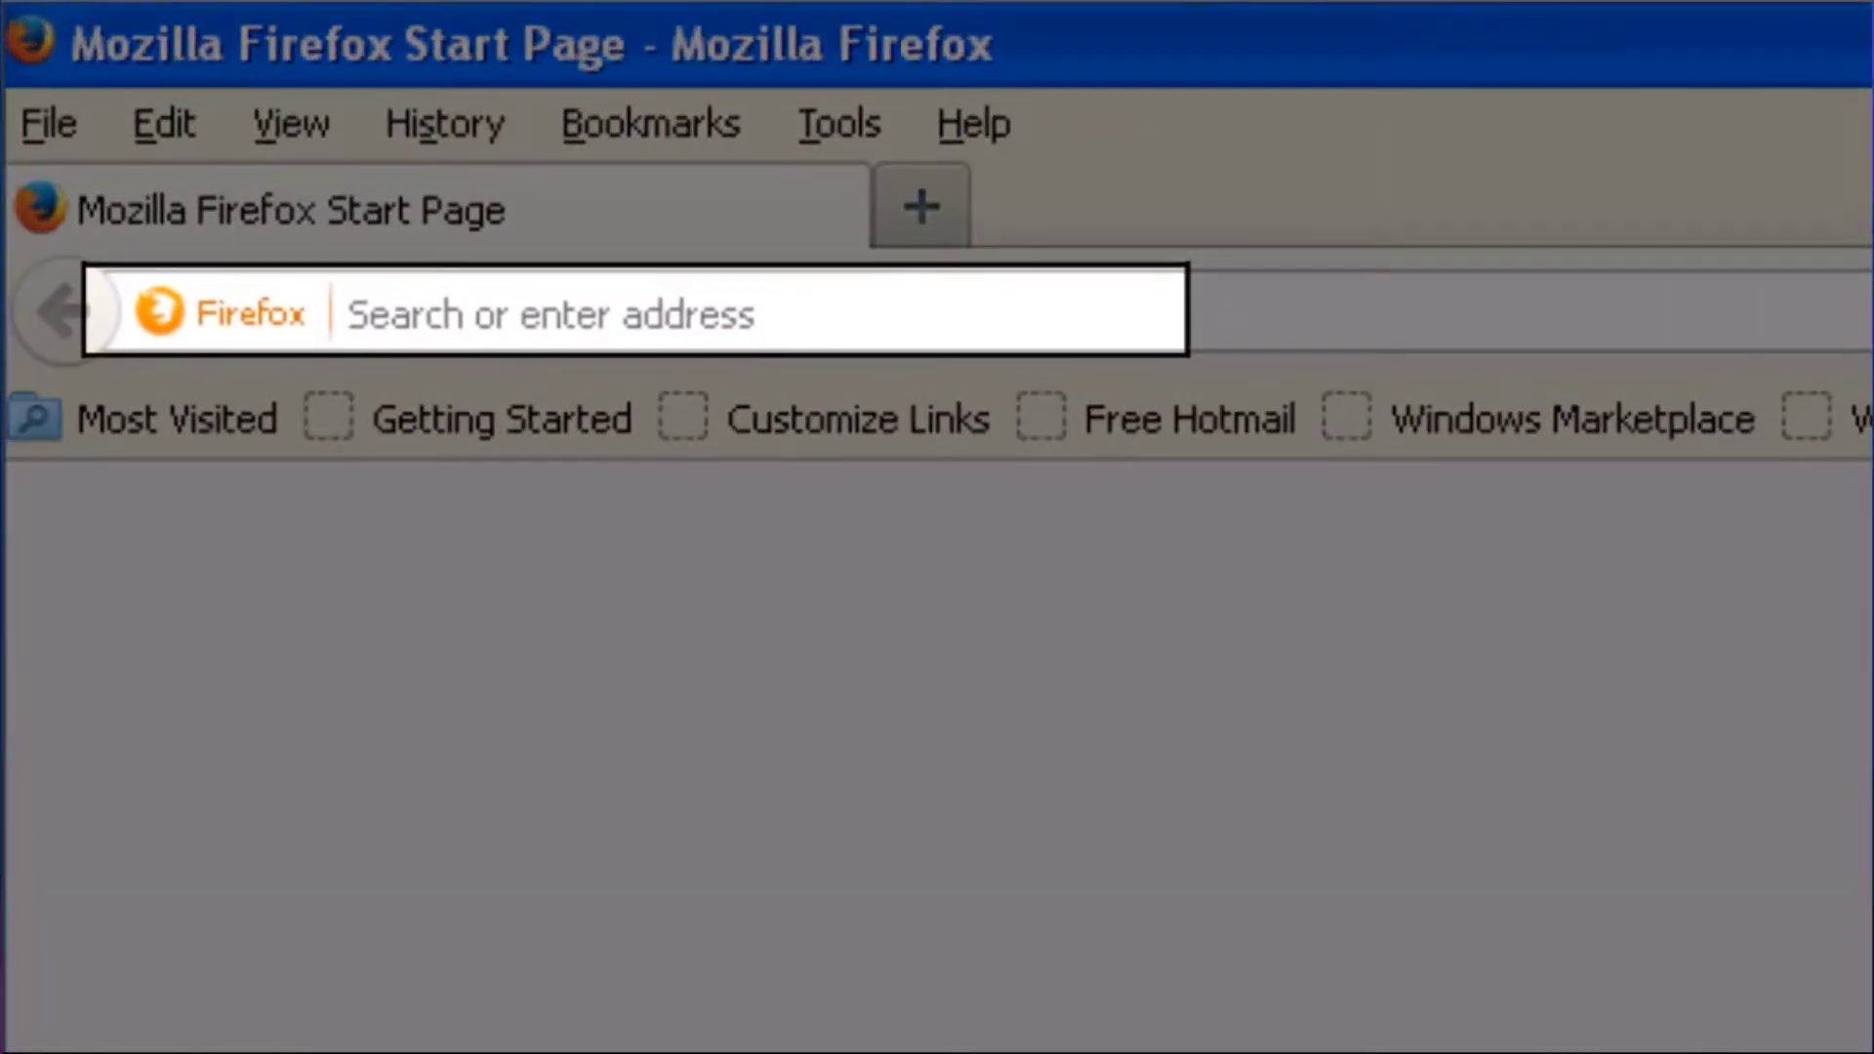
Load the router admin at 192.168.1.1 and sign in with the router's admin credentials
click(440, 305)
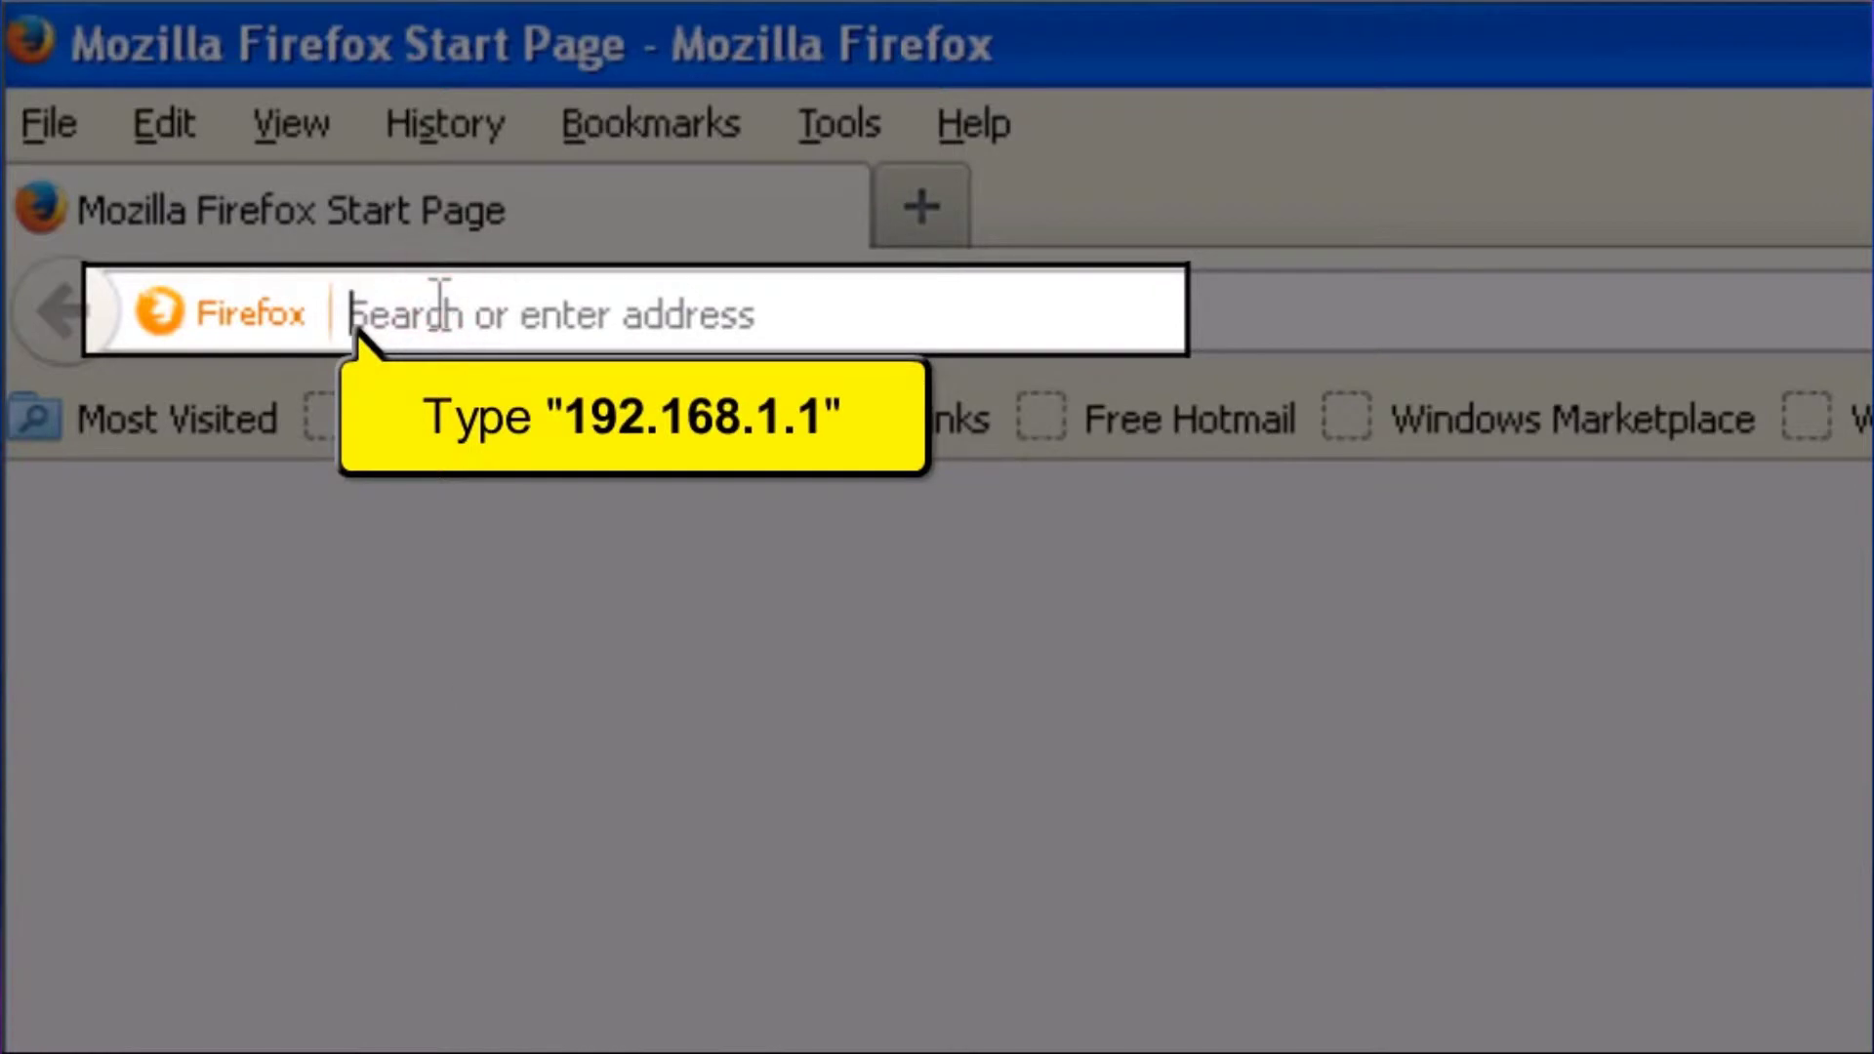
text(192.168.1.)
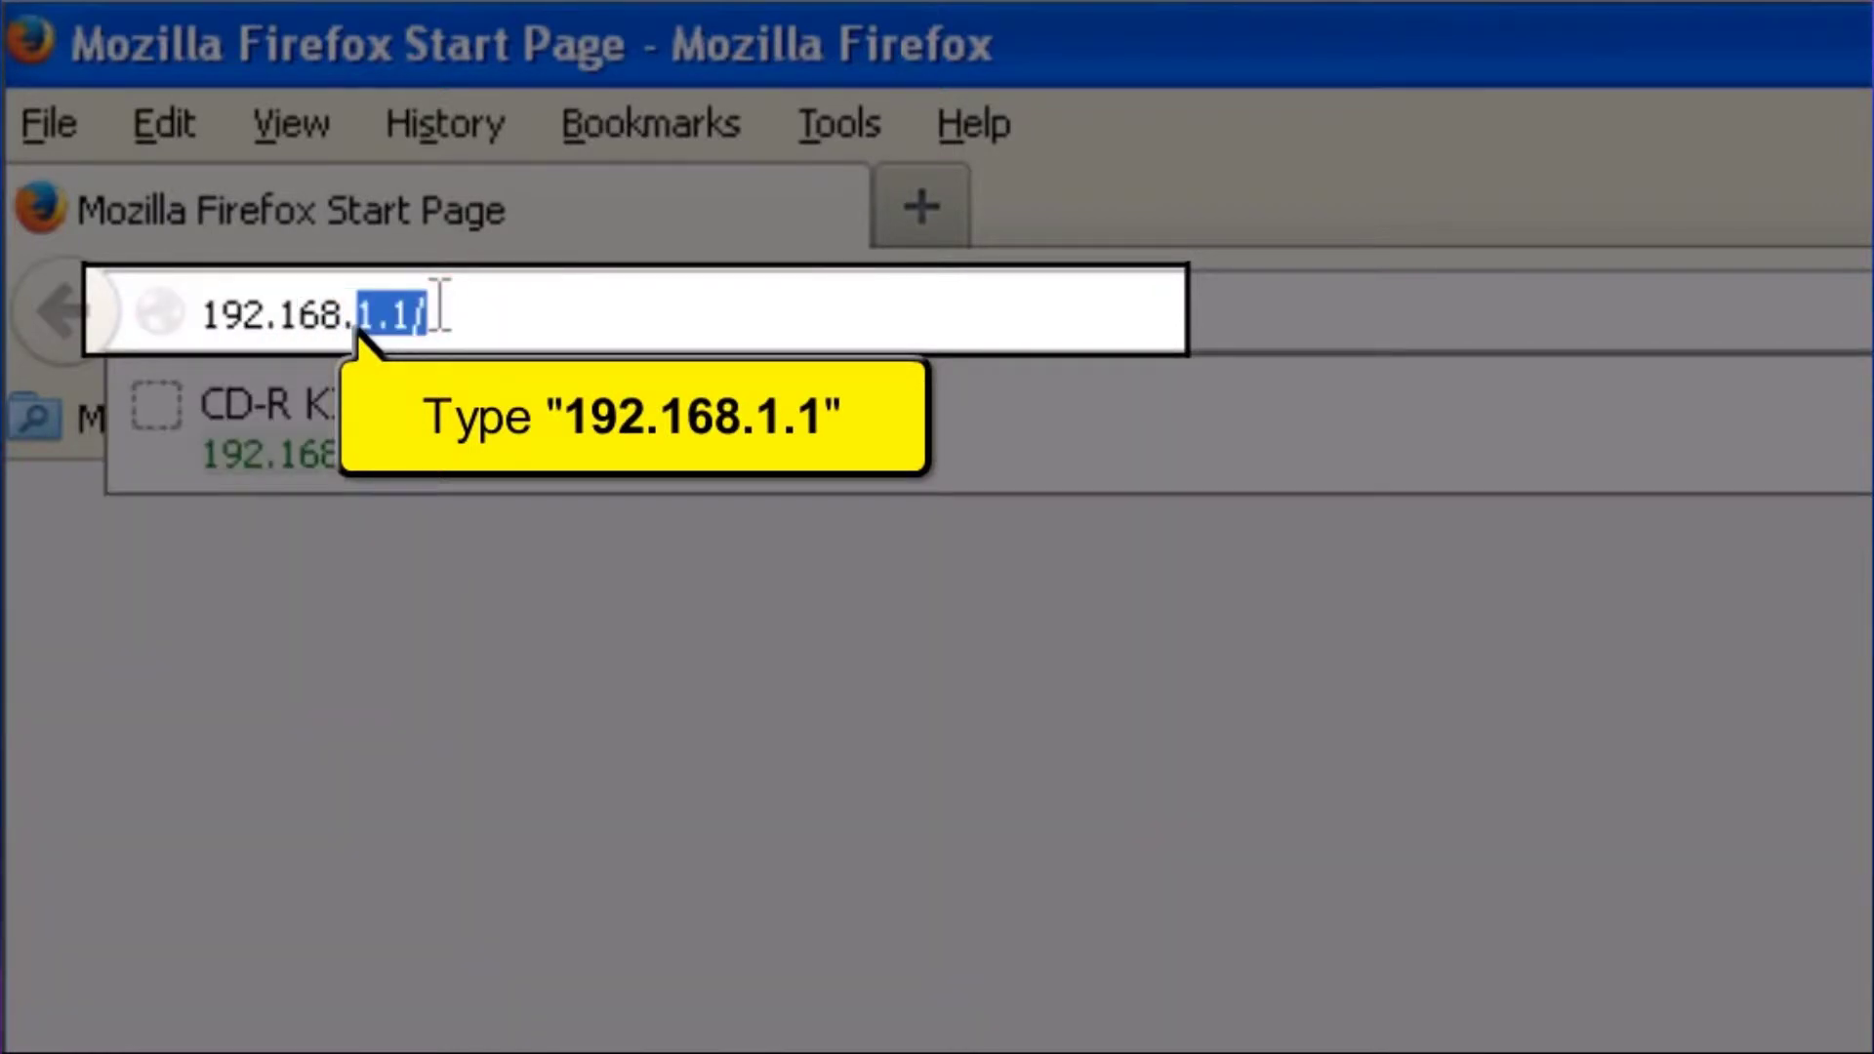
text(1)
key(Return)
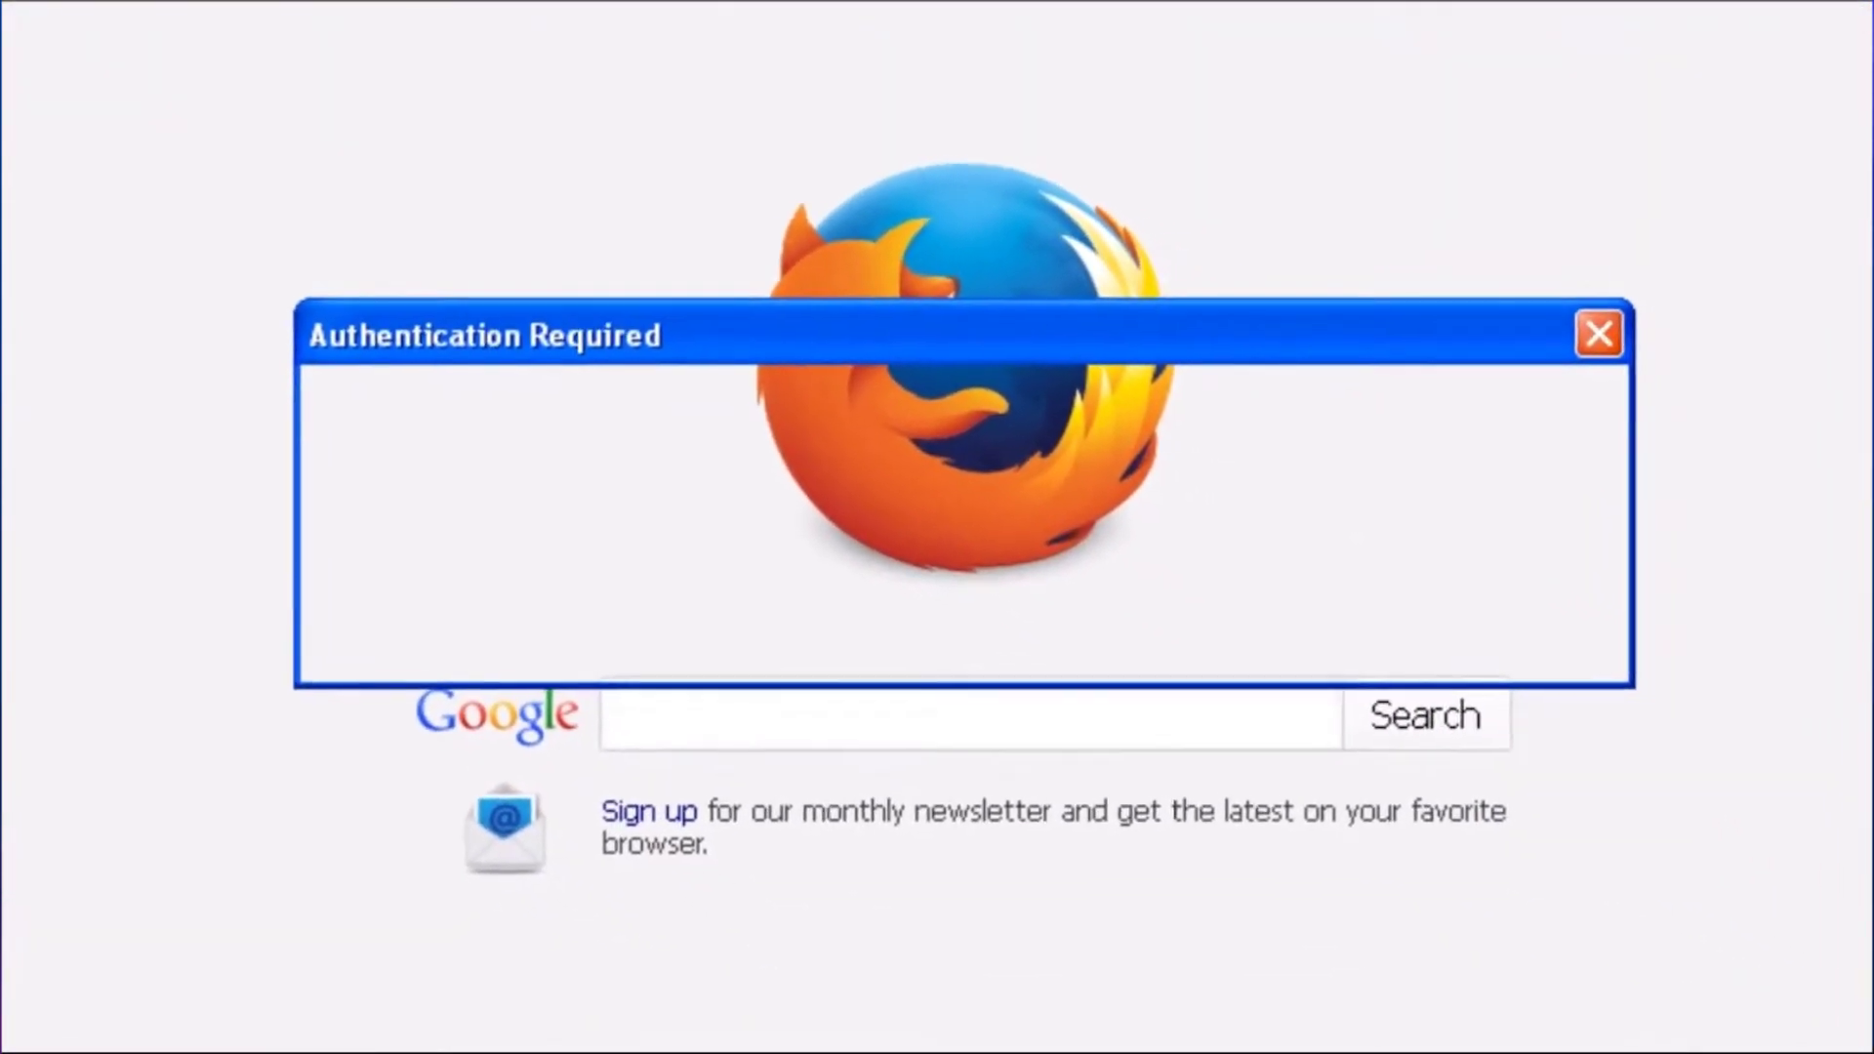
text(admi)
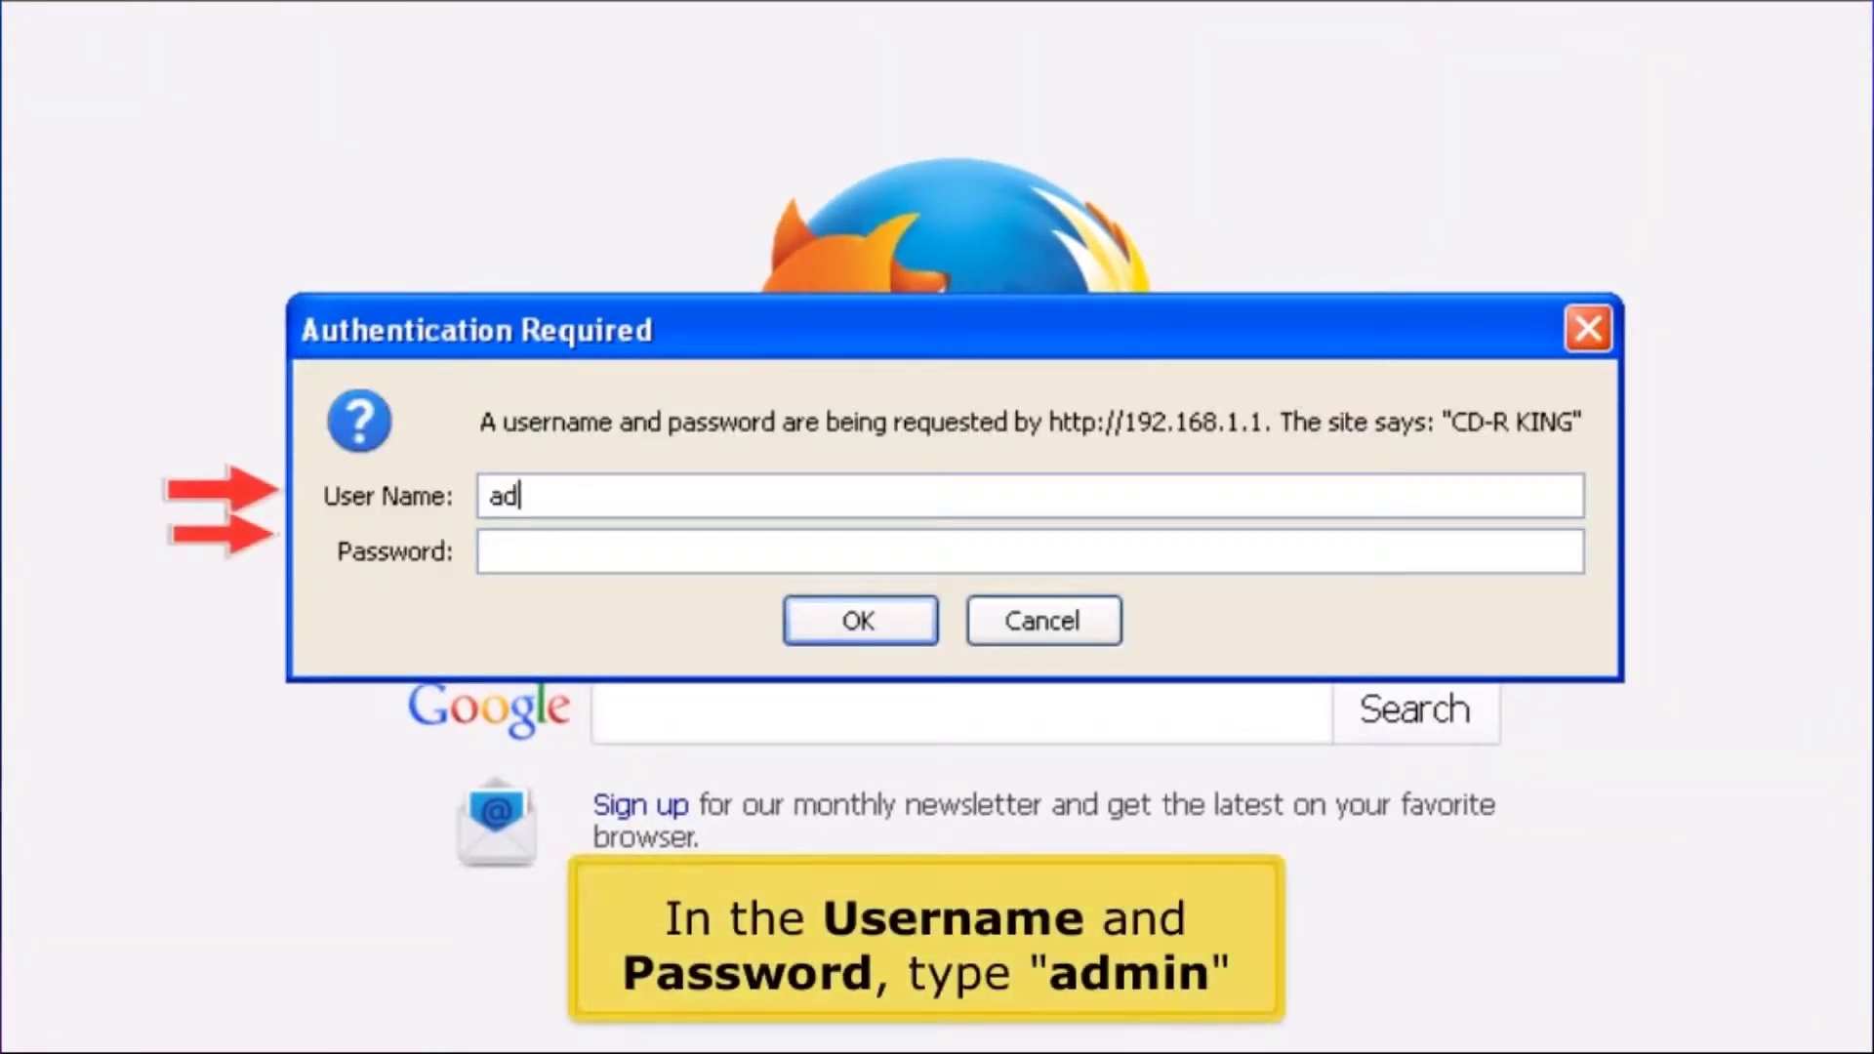
text(admin)
key(Return)
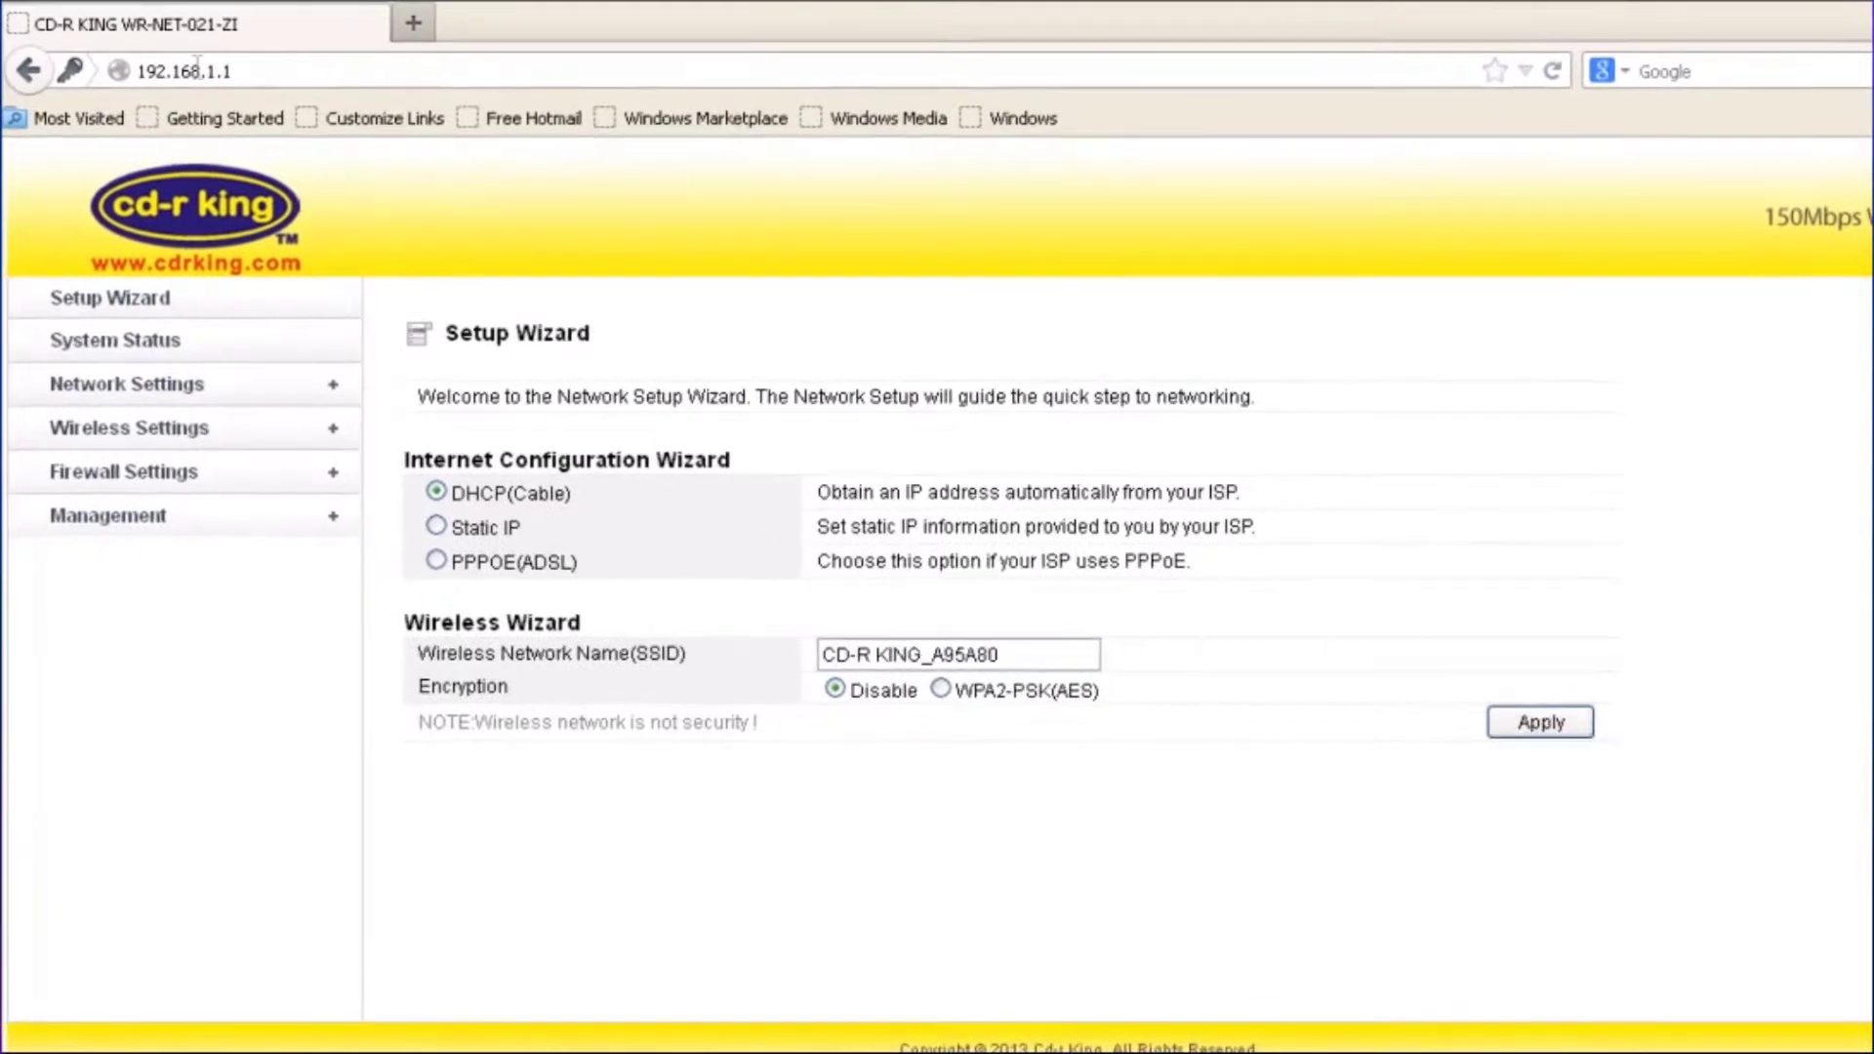
Switch the WAN Interface to a static IP with address 192.168.22.25
click(115, 389)
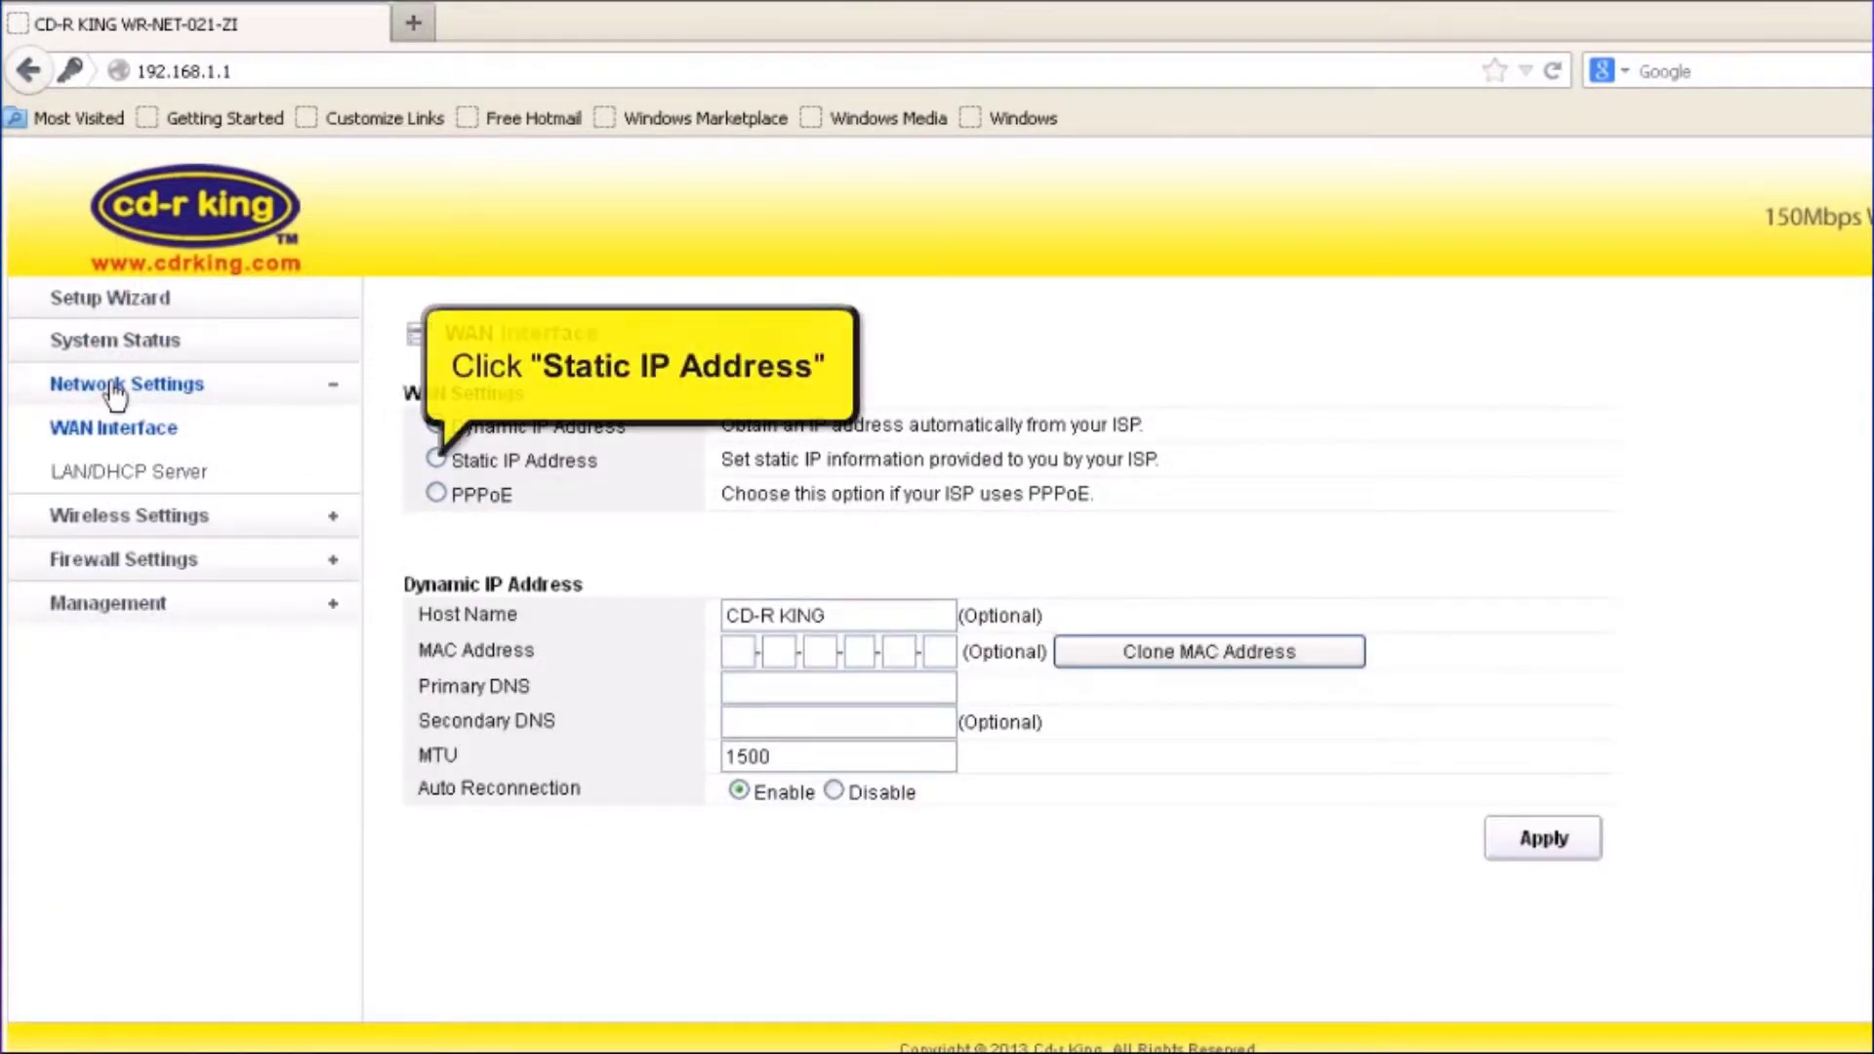
click(436, 459)
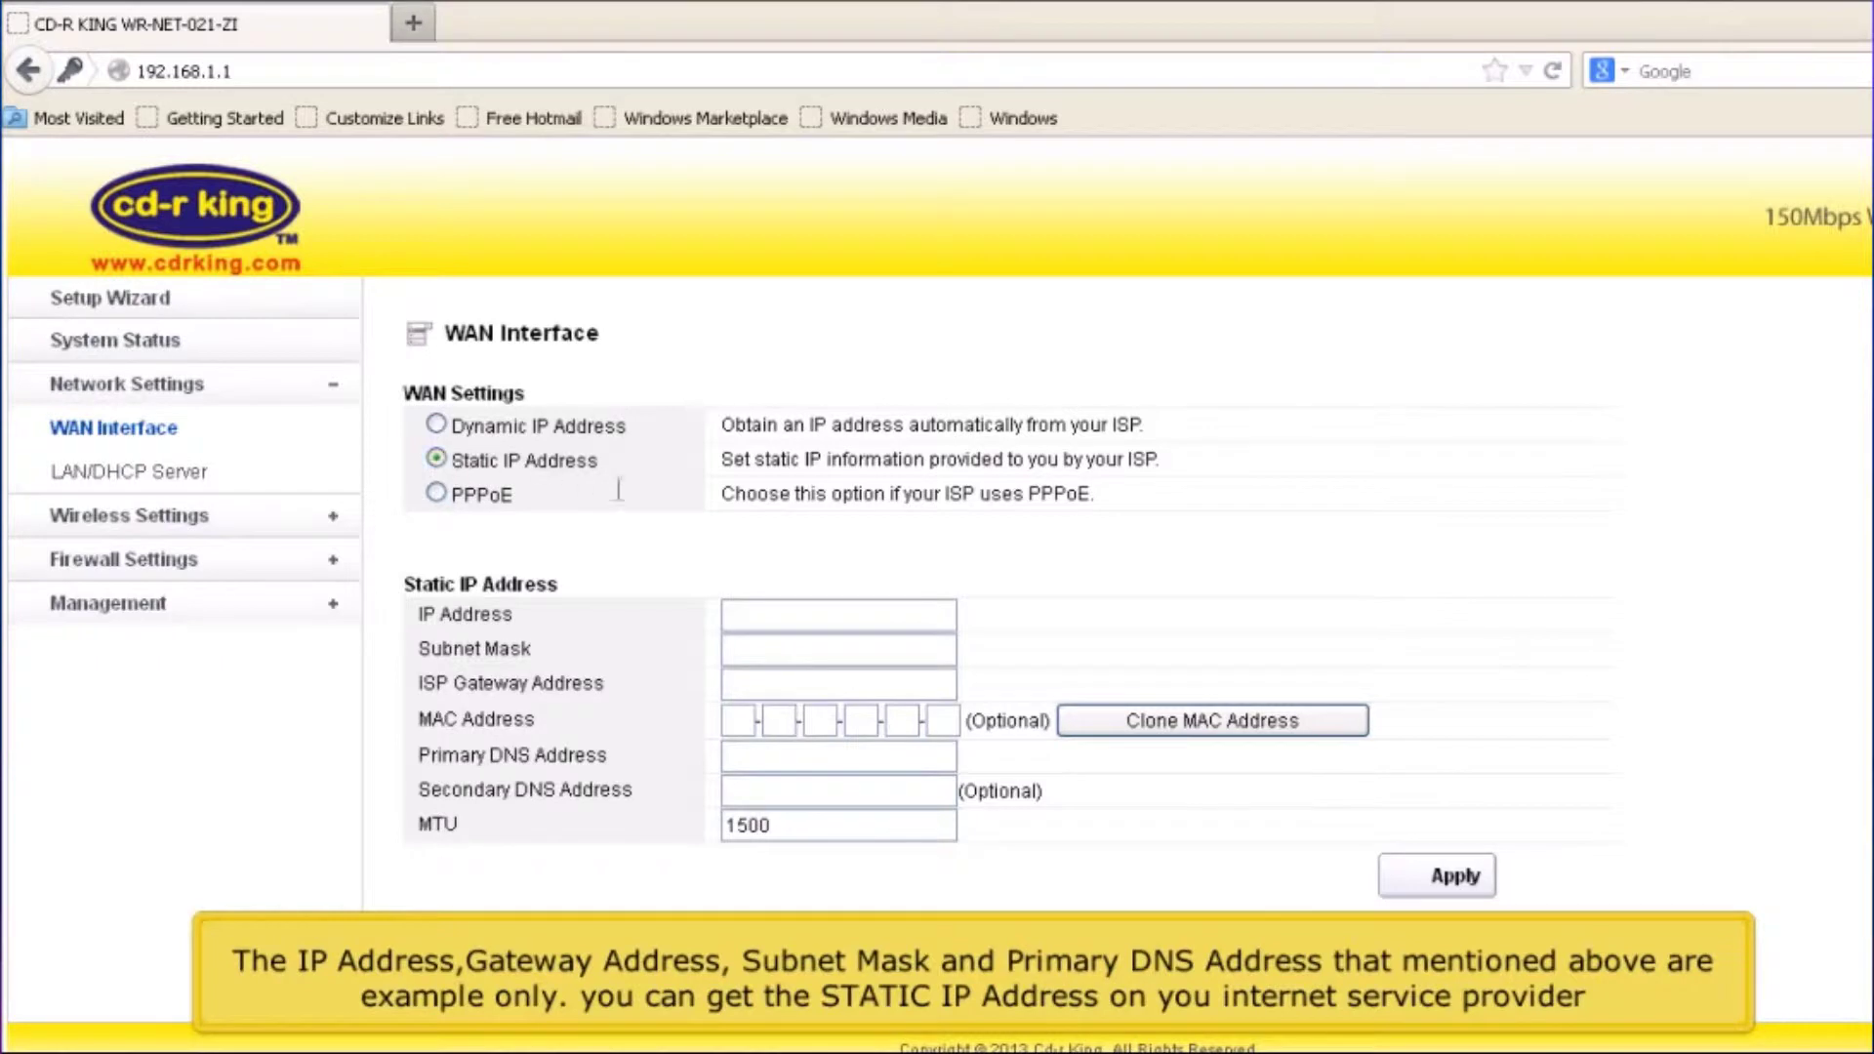
click(744, 613)
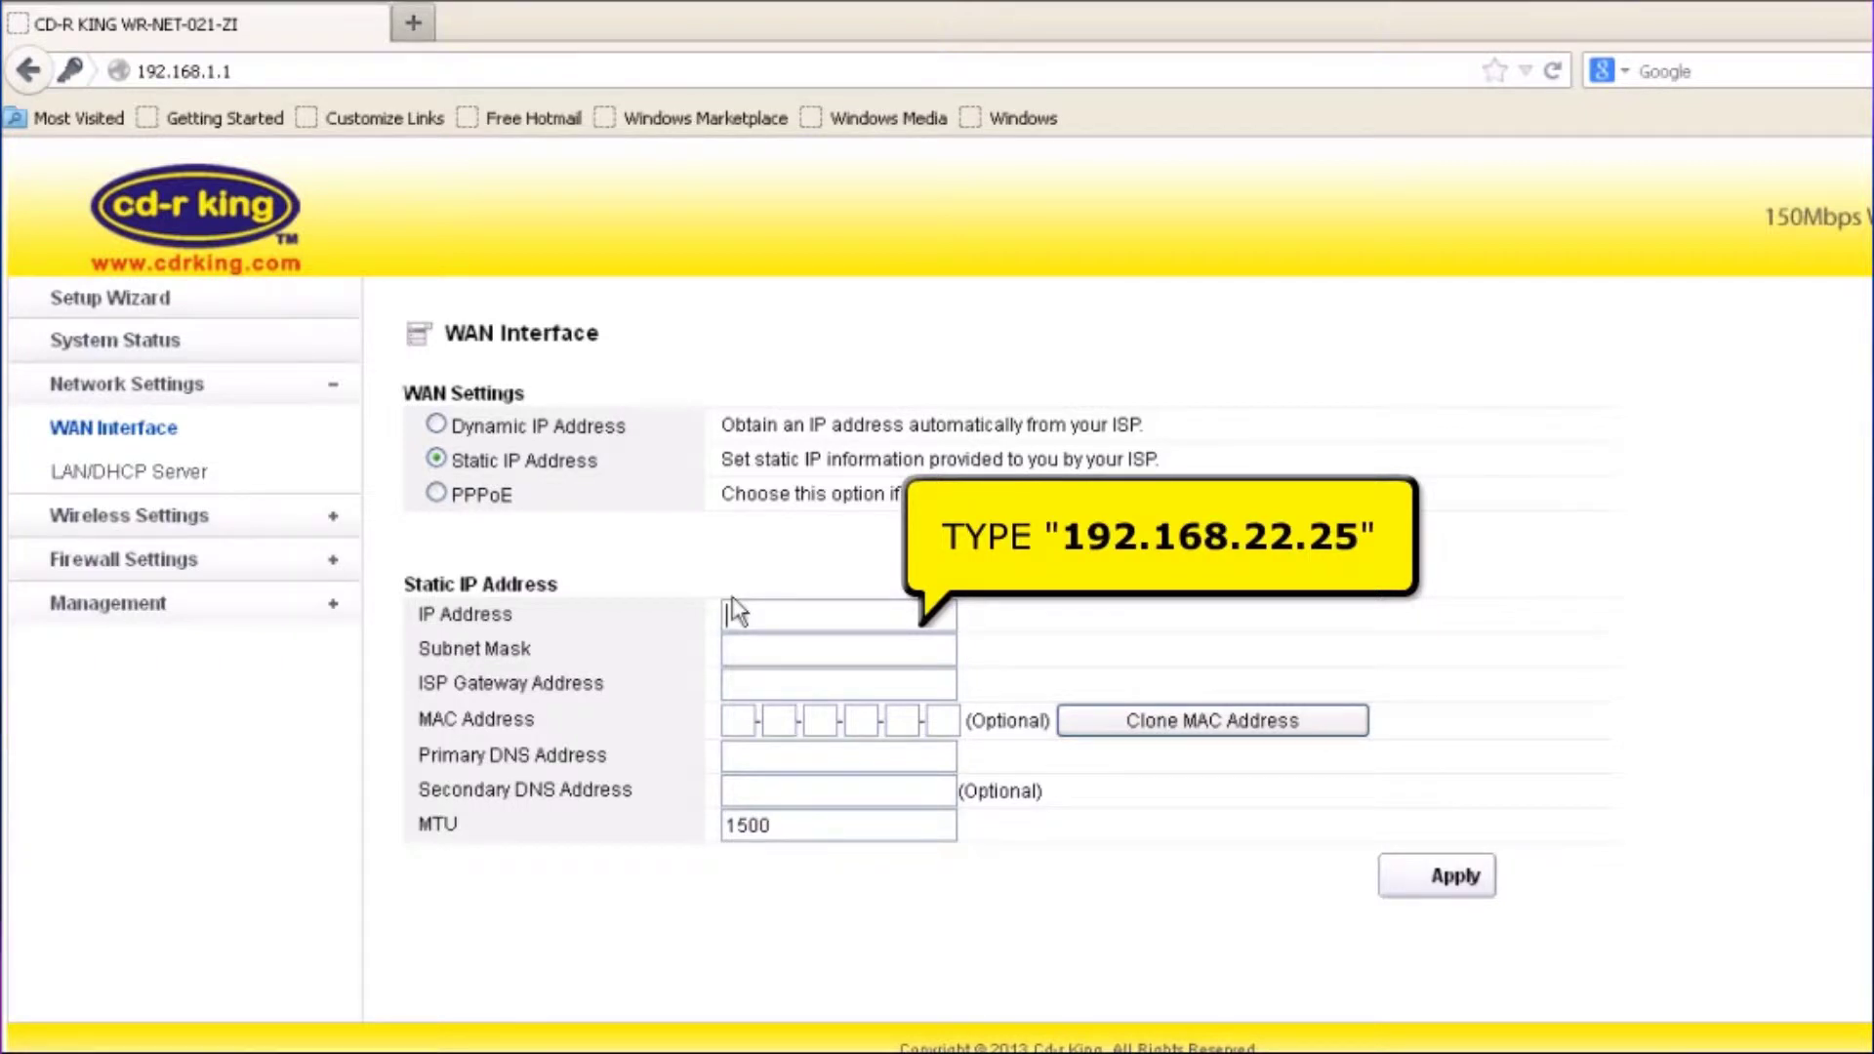
text(192.168)
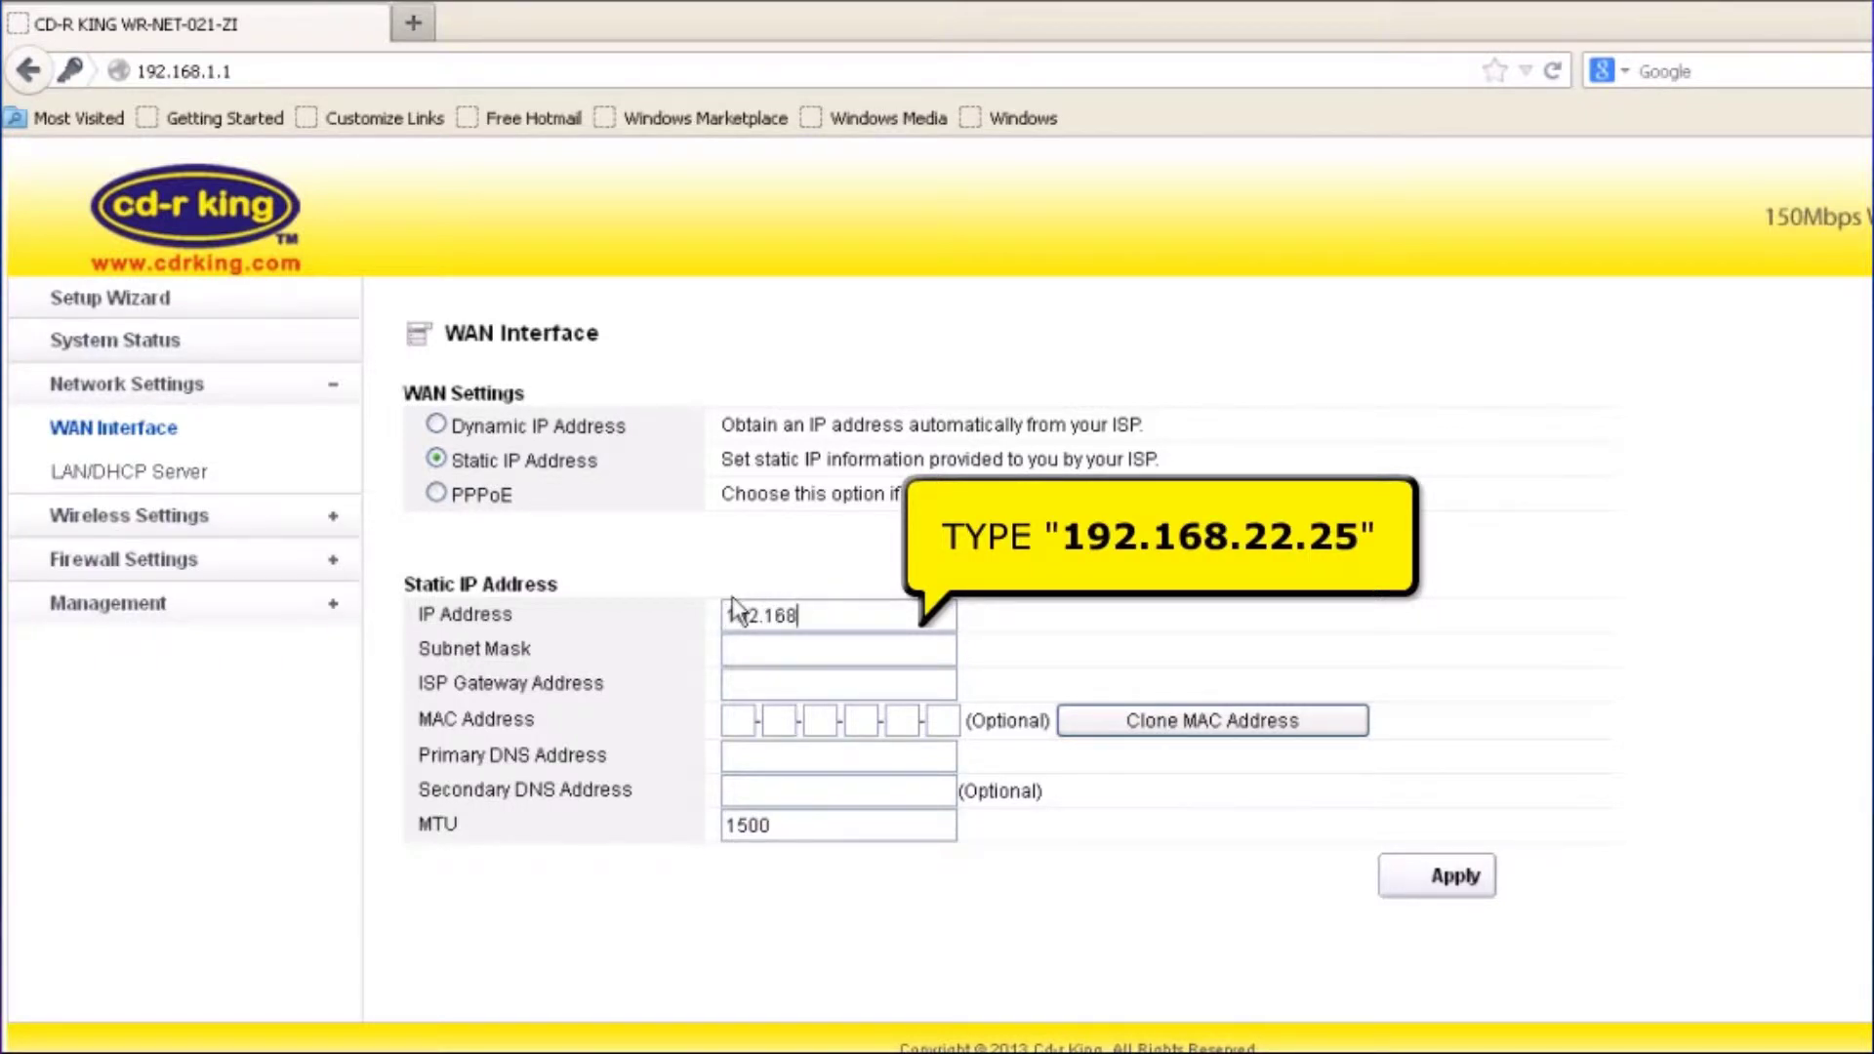
text(.22.25)
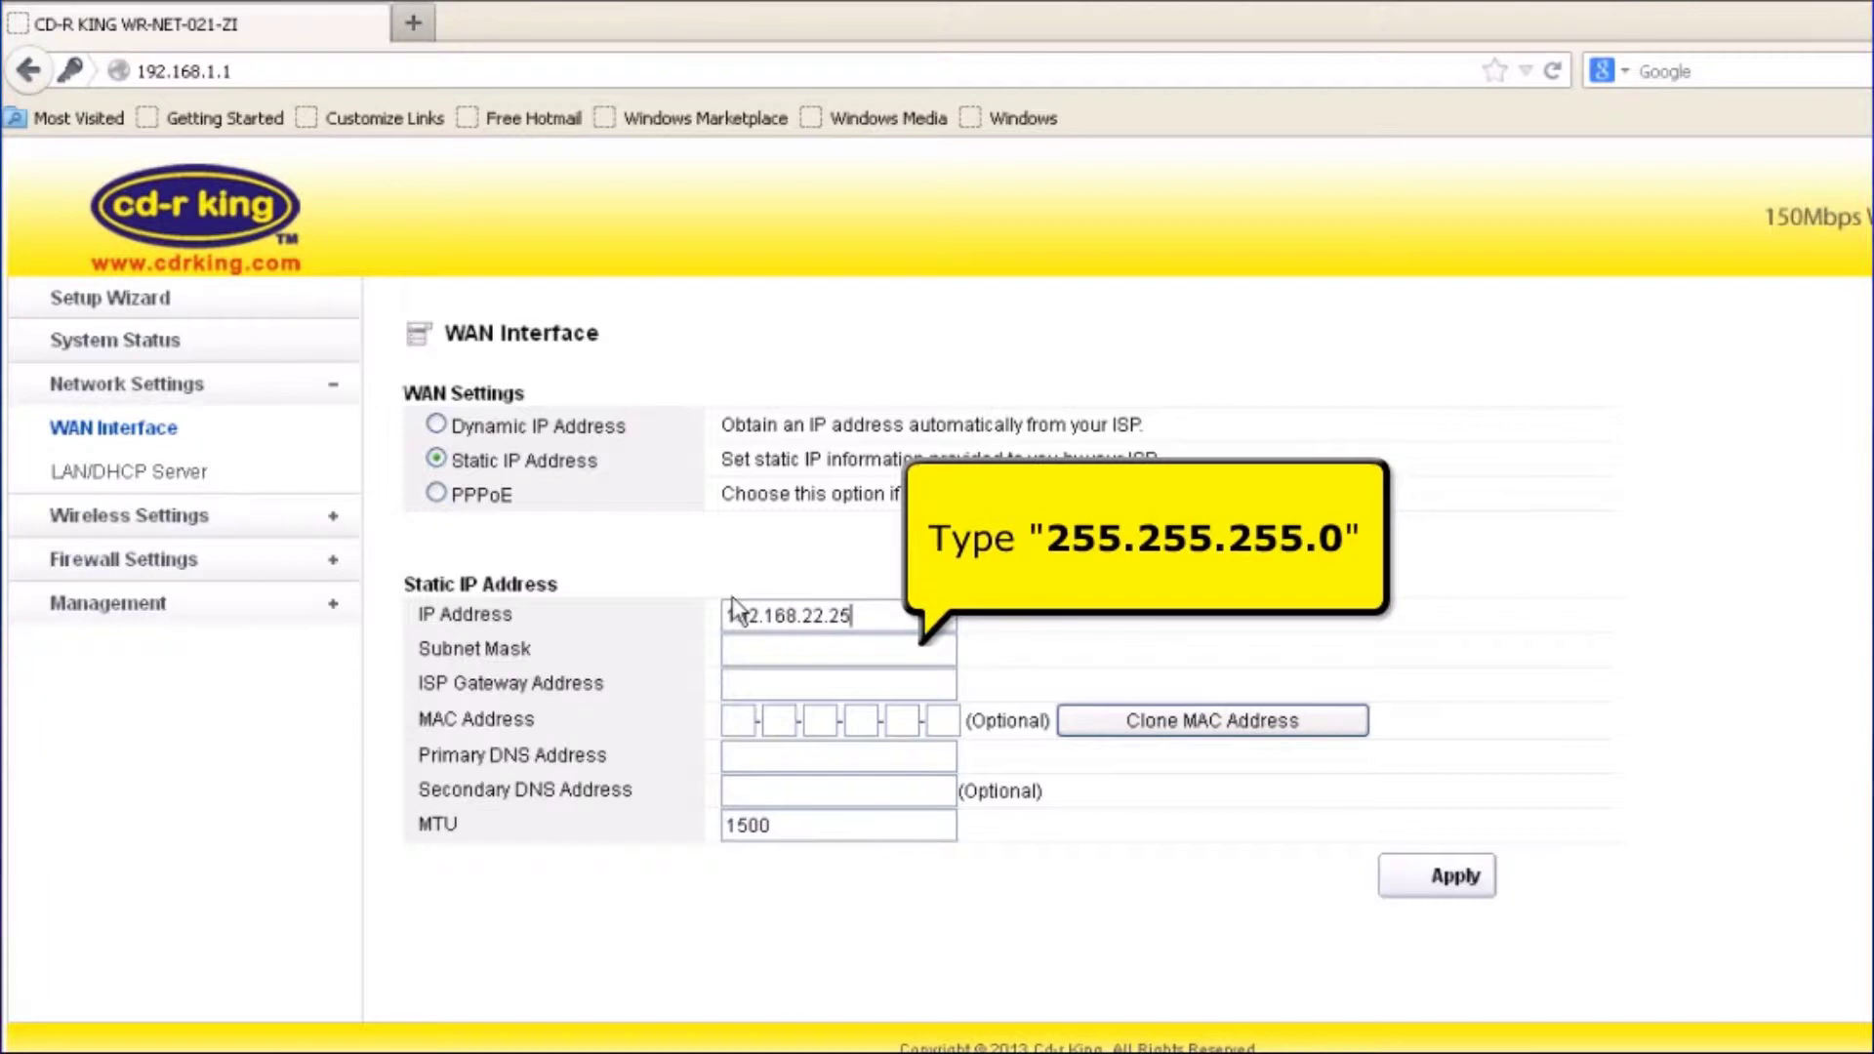
Set mask 255.255.255.0, gateway and DNS 192.168.22.1, clone the MAC, and apply
click(728, 646)
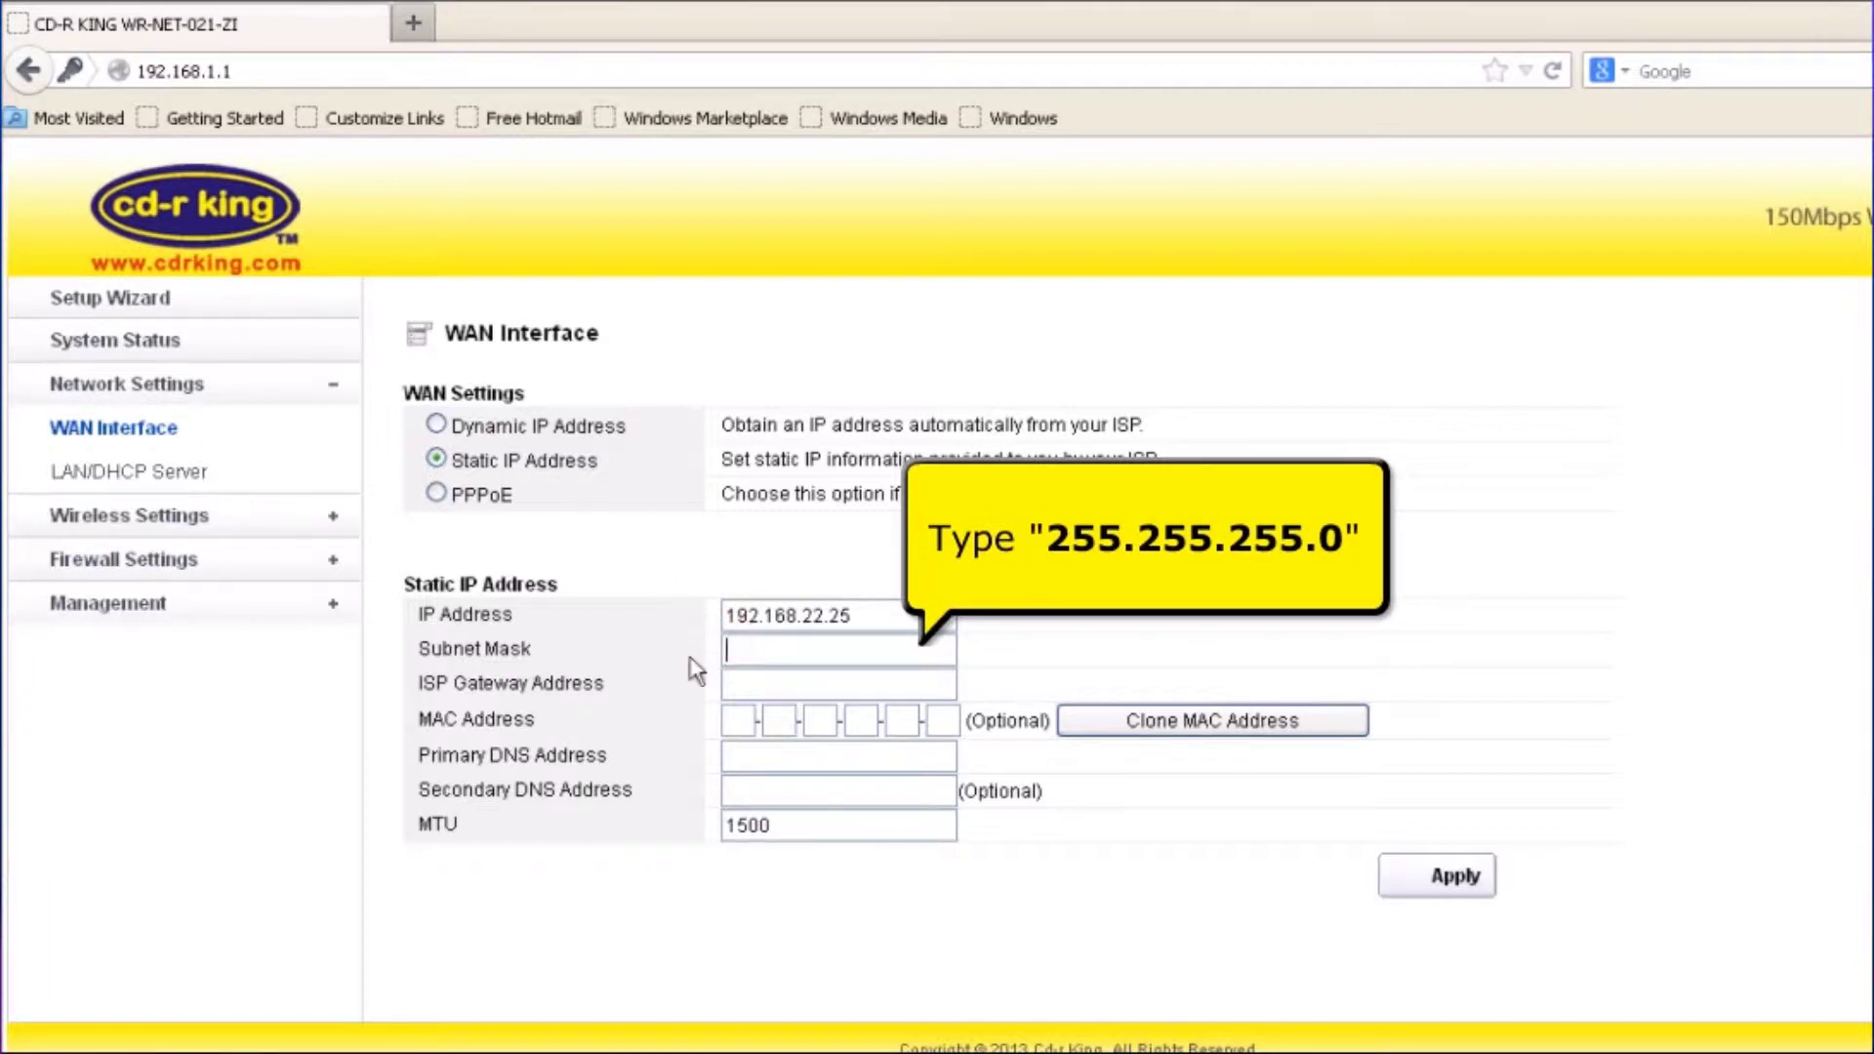
text(2)
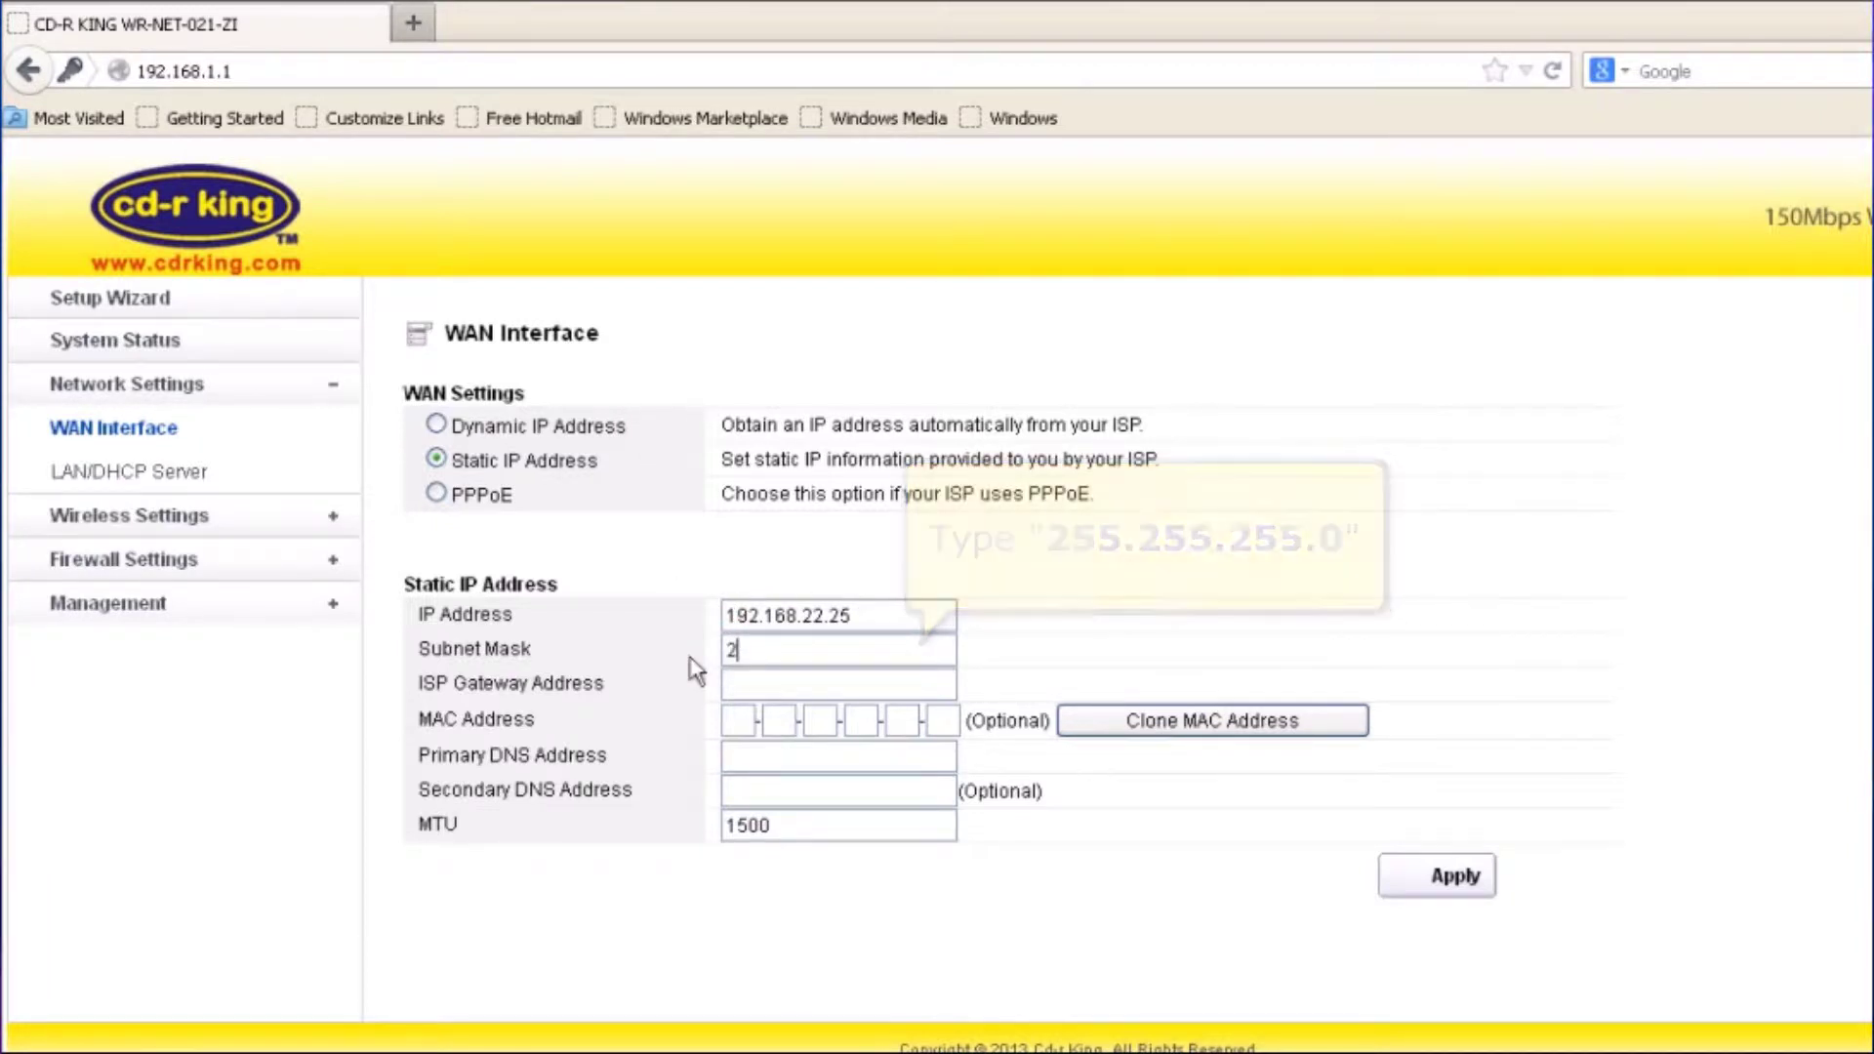
text(55.255.255.0)
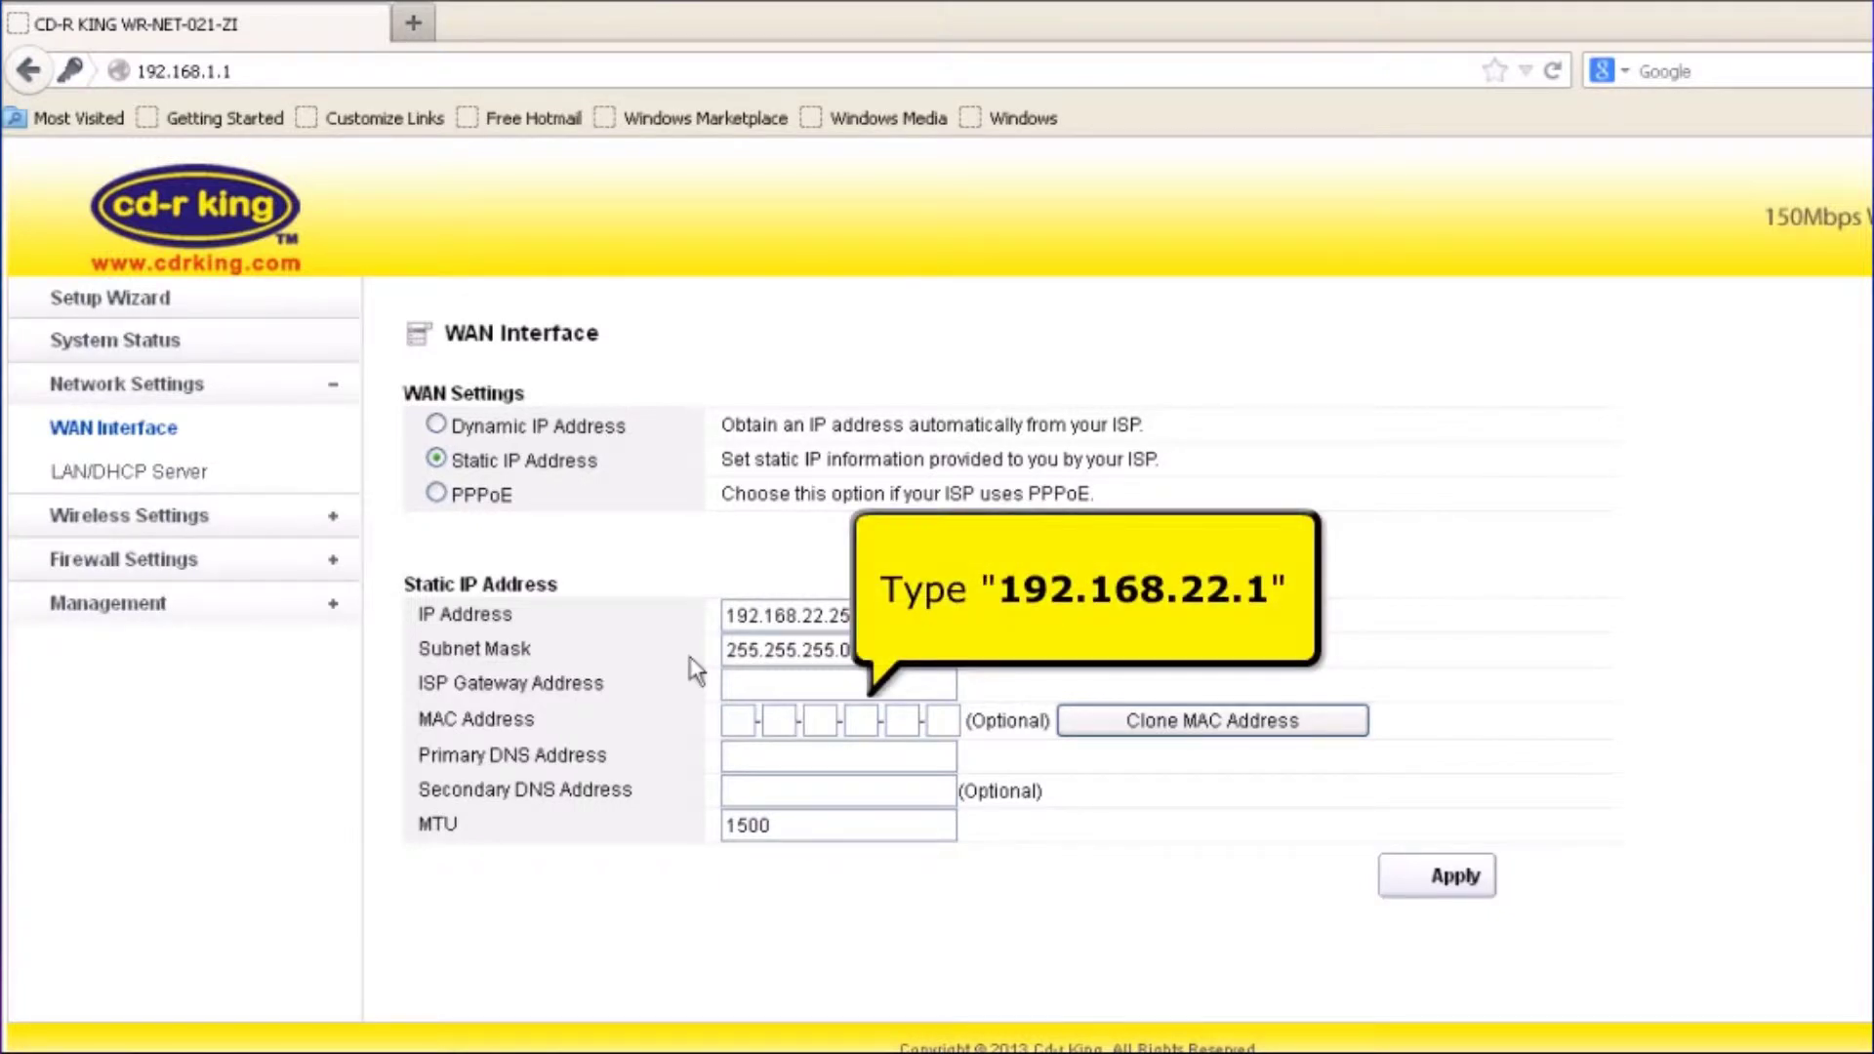
key(Tab)
text(192.168.22.1)
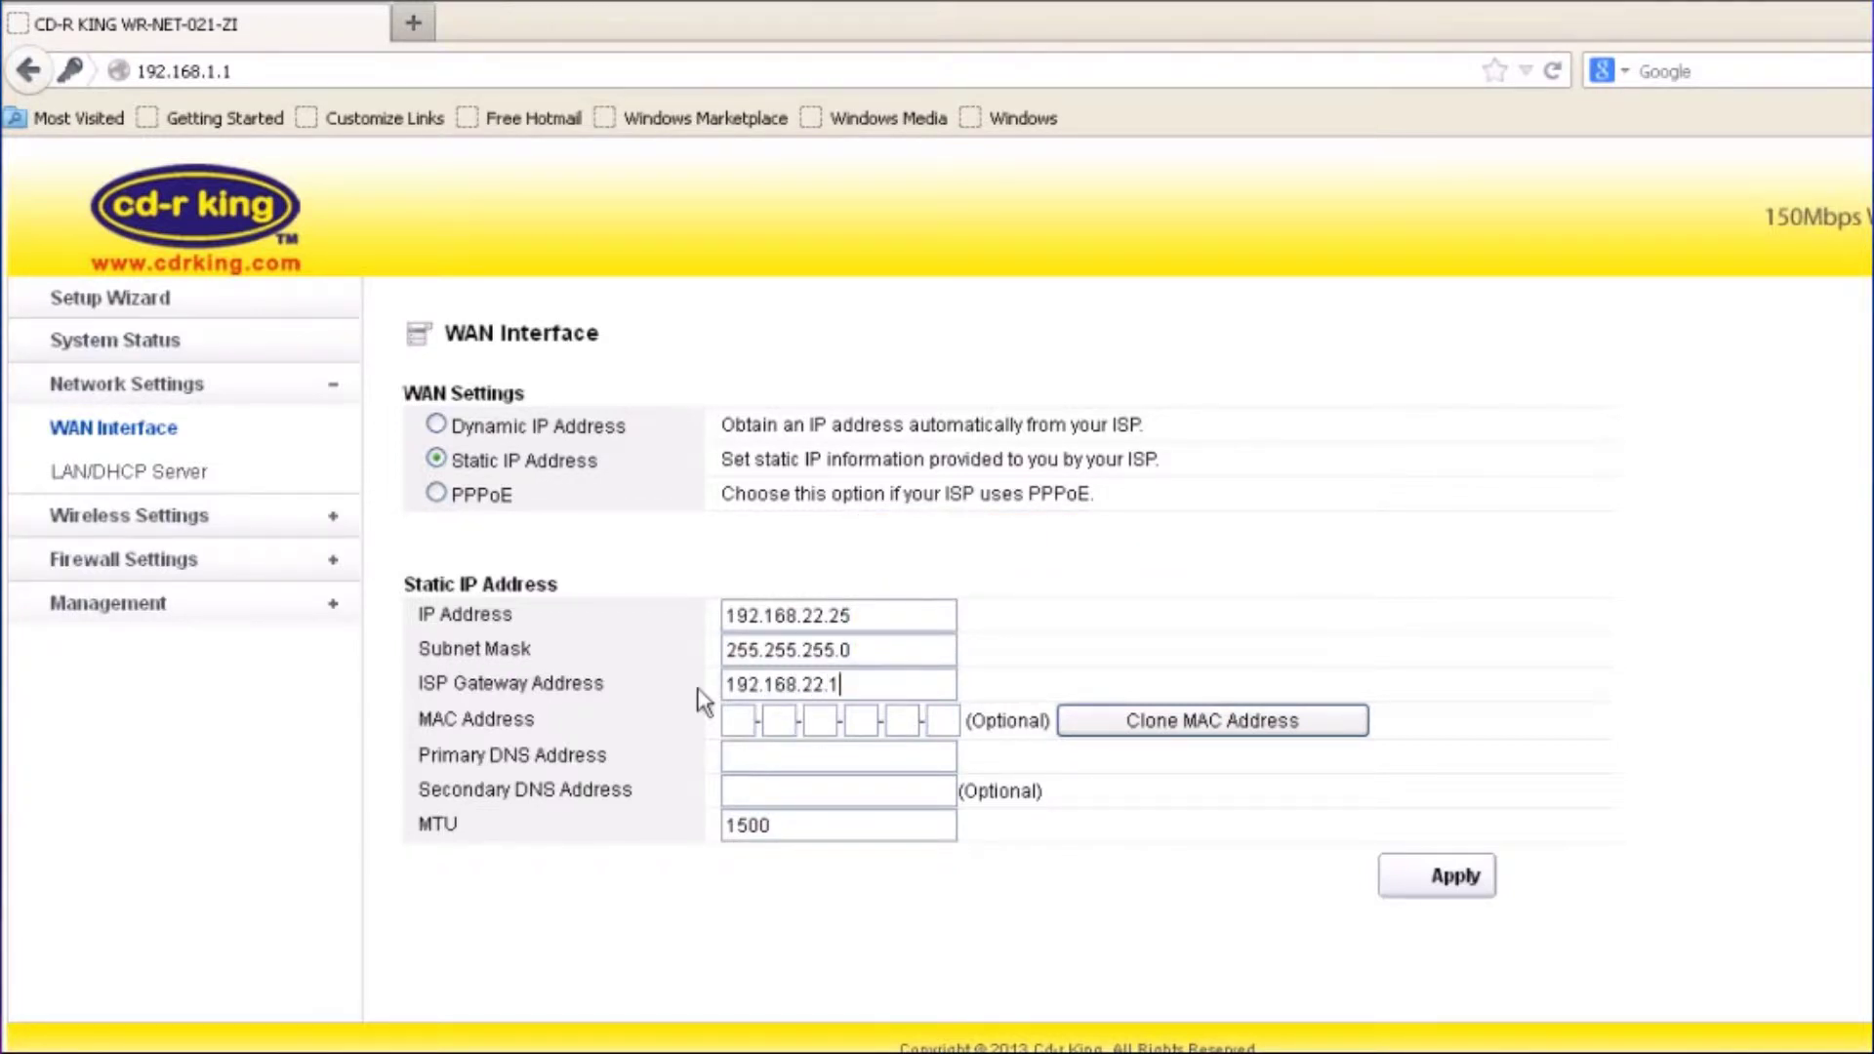
click(736, 763)
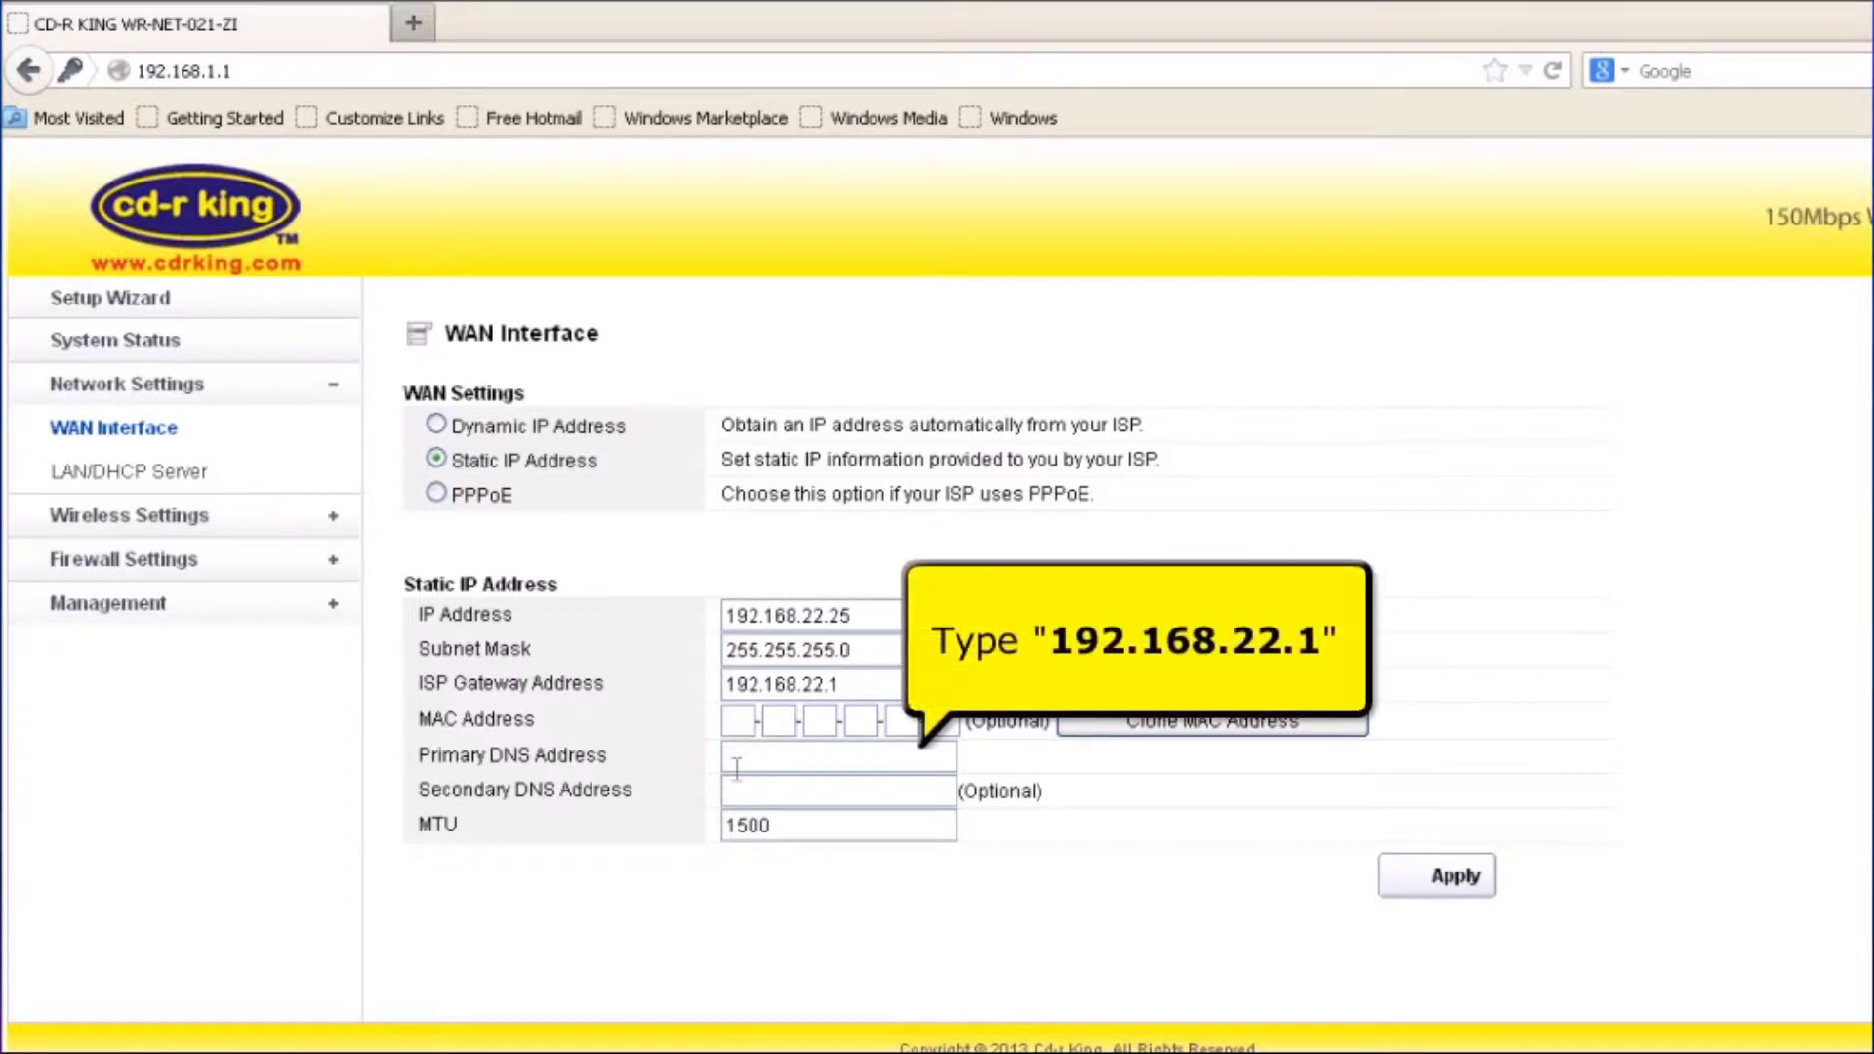
text(192.168.22)
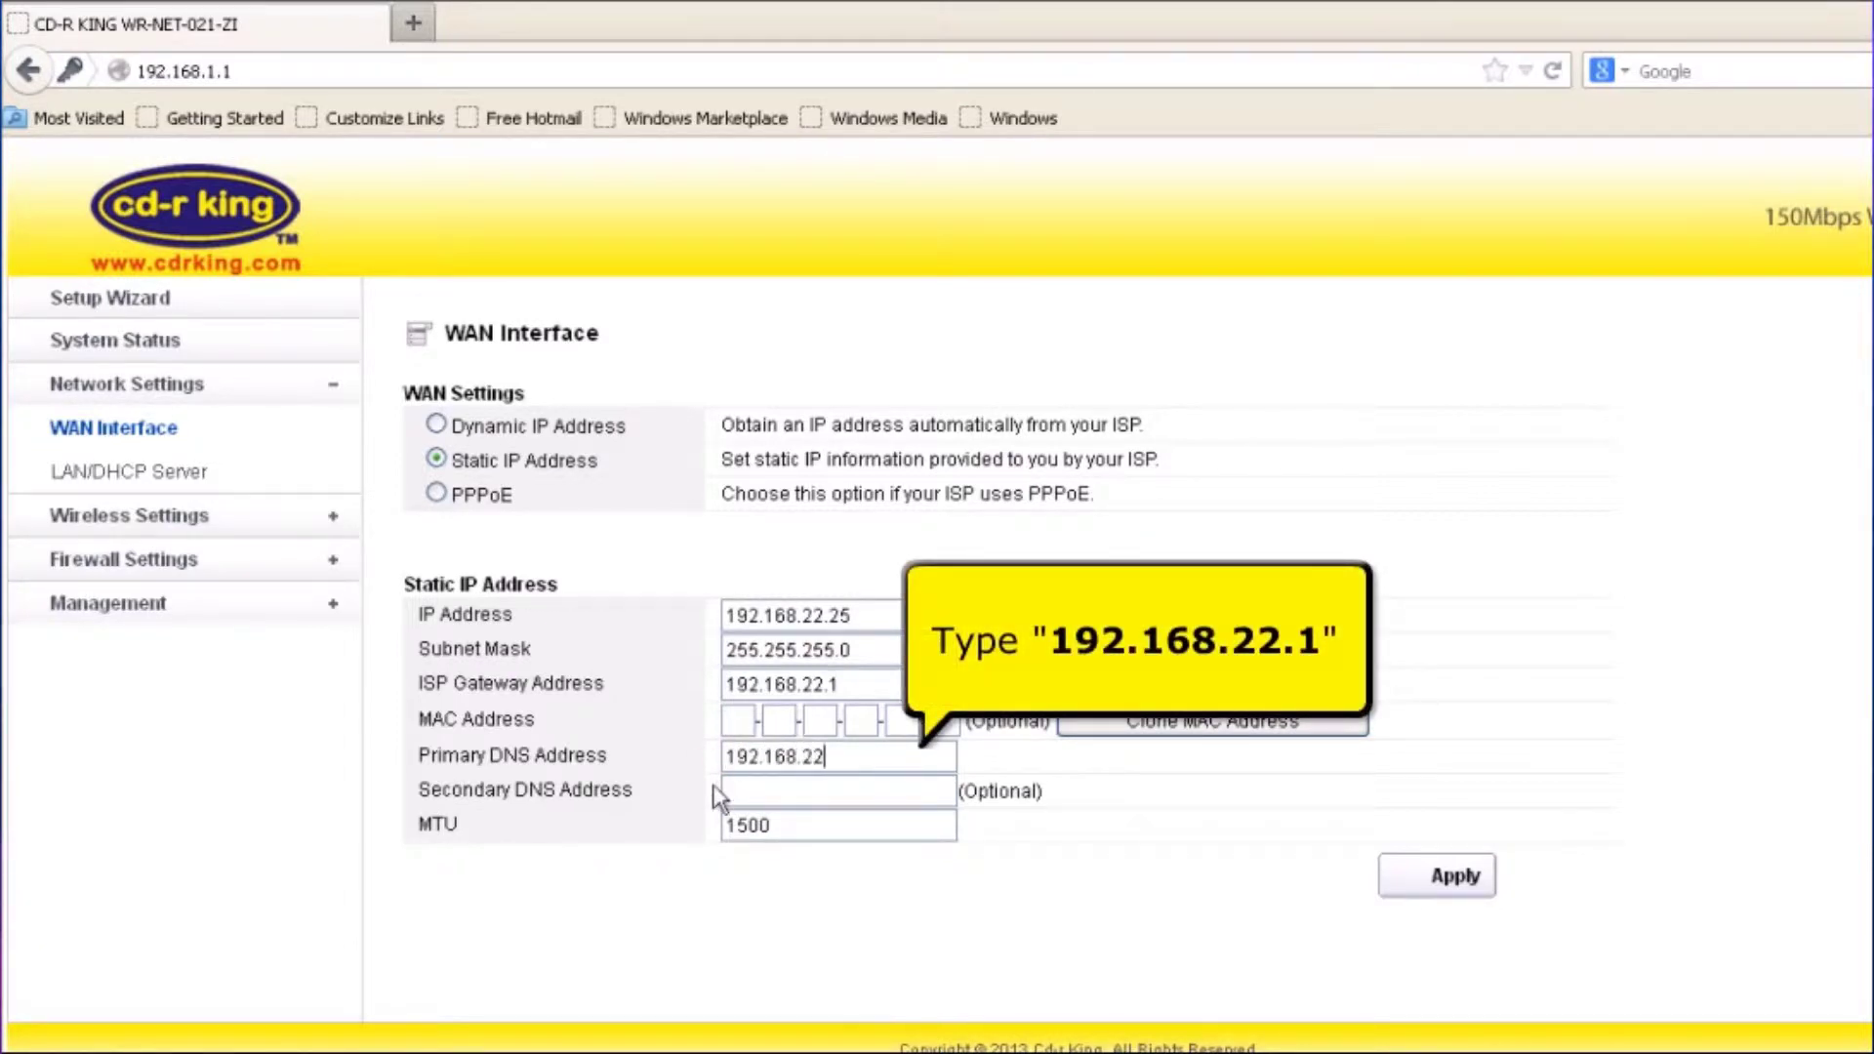
text(.1)
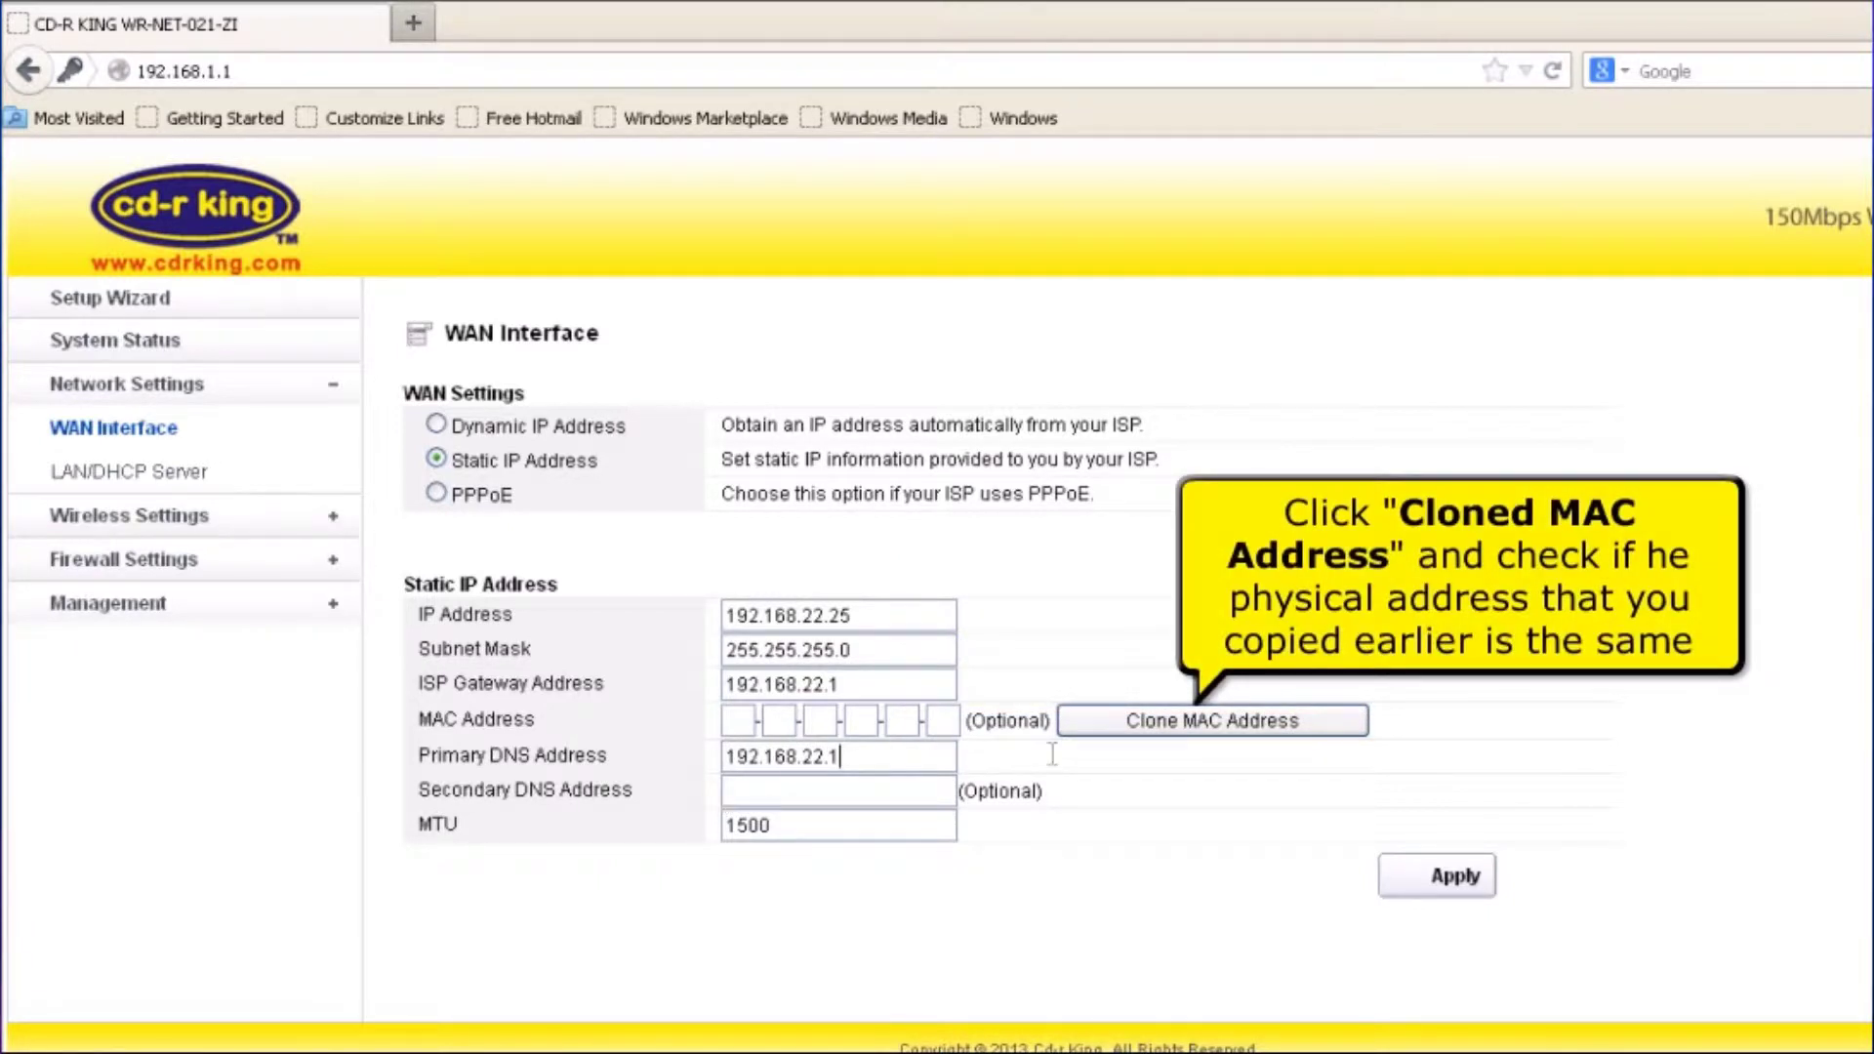
click(1110, 732)
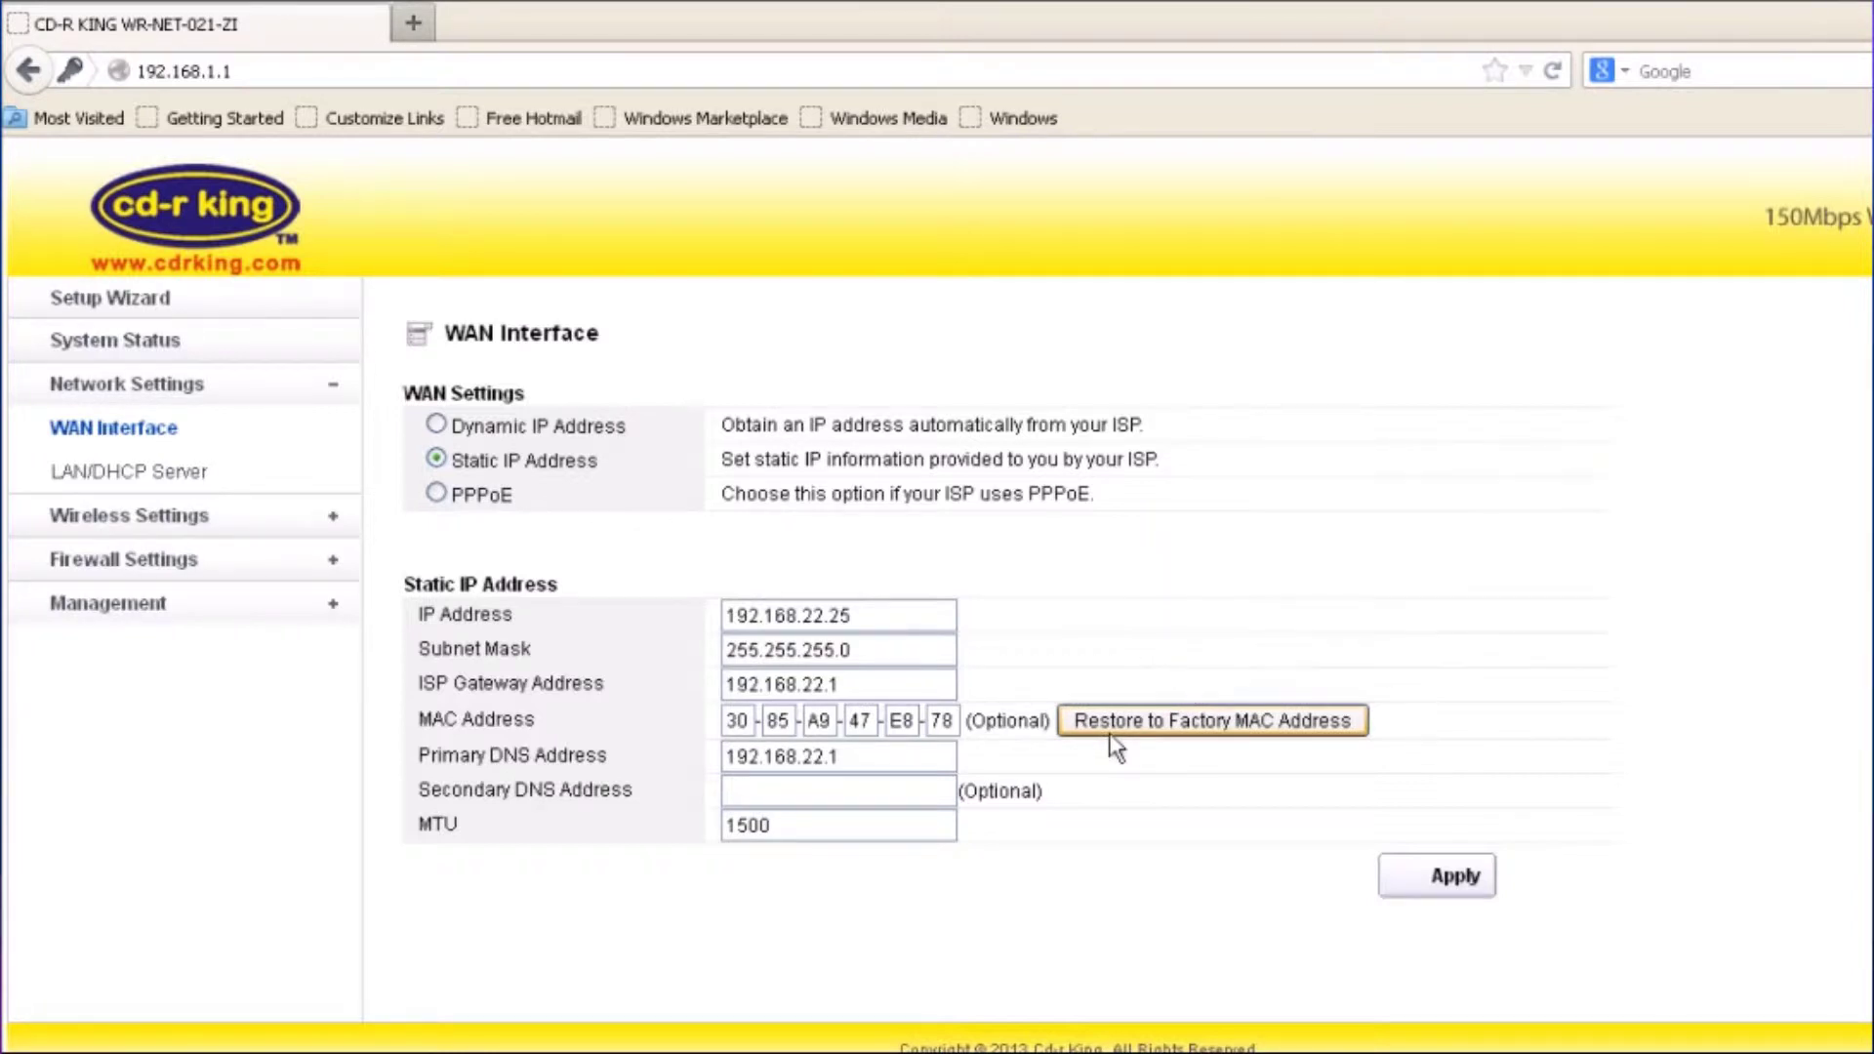
click(1411, 880)
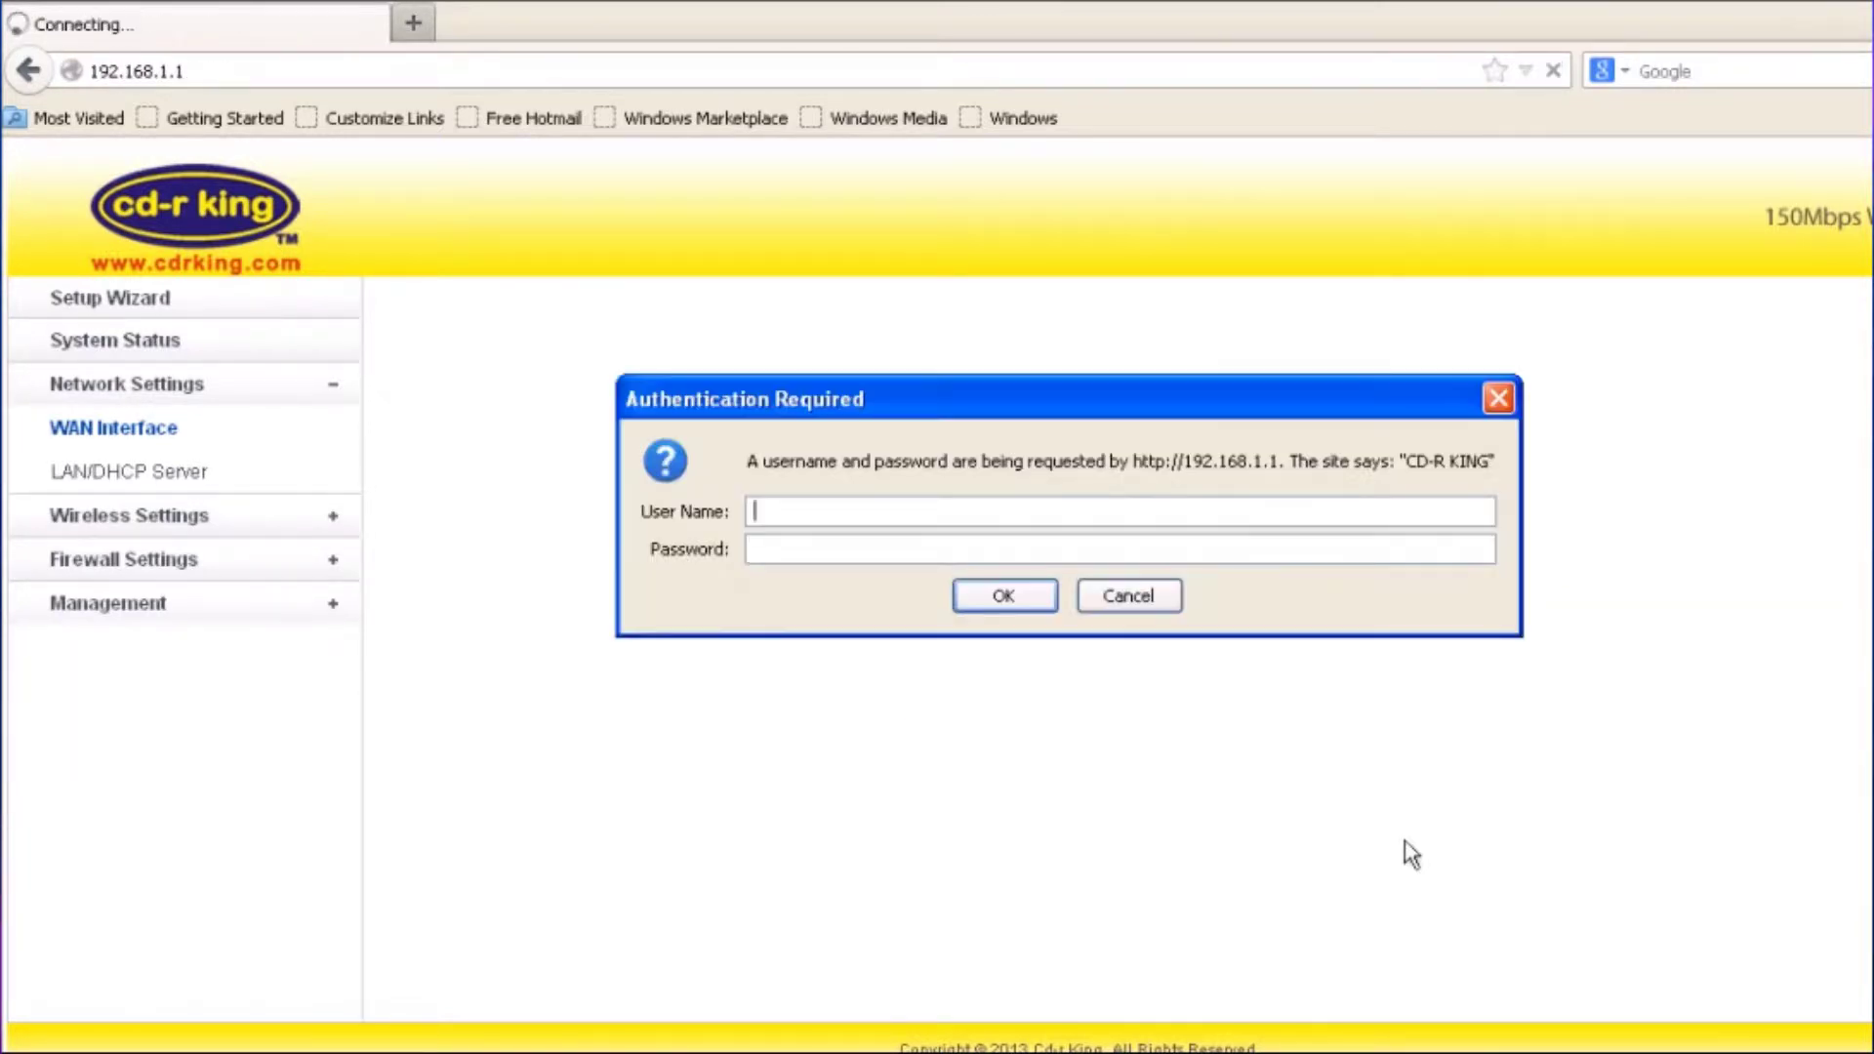
Sign back into the router with the admin user name and password
text(admin)
key(Tab)
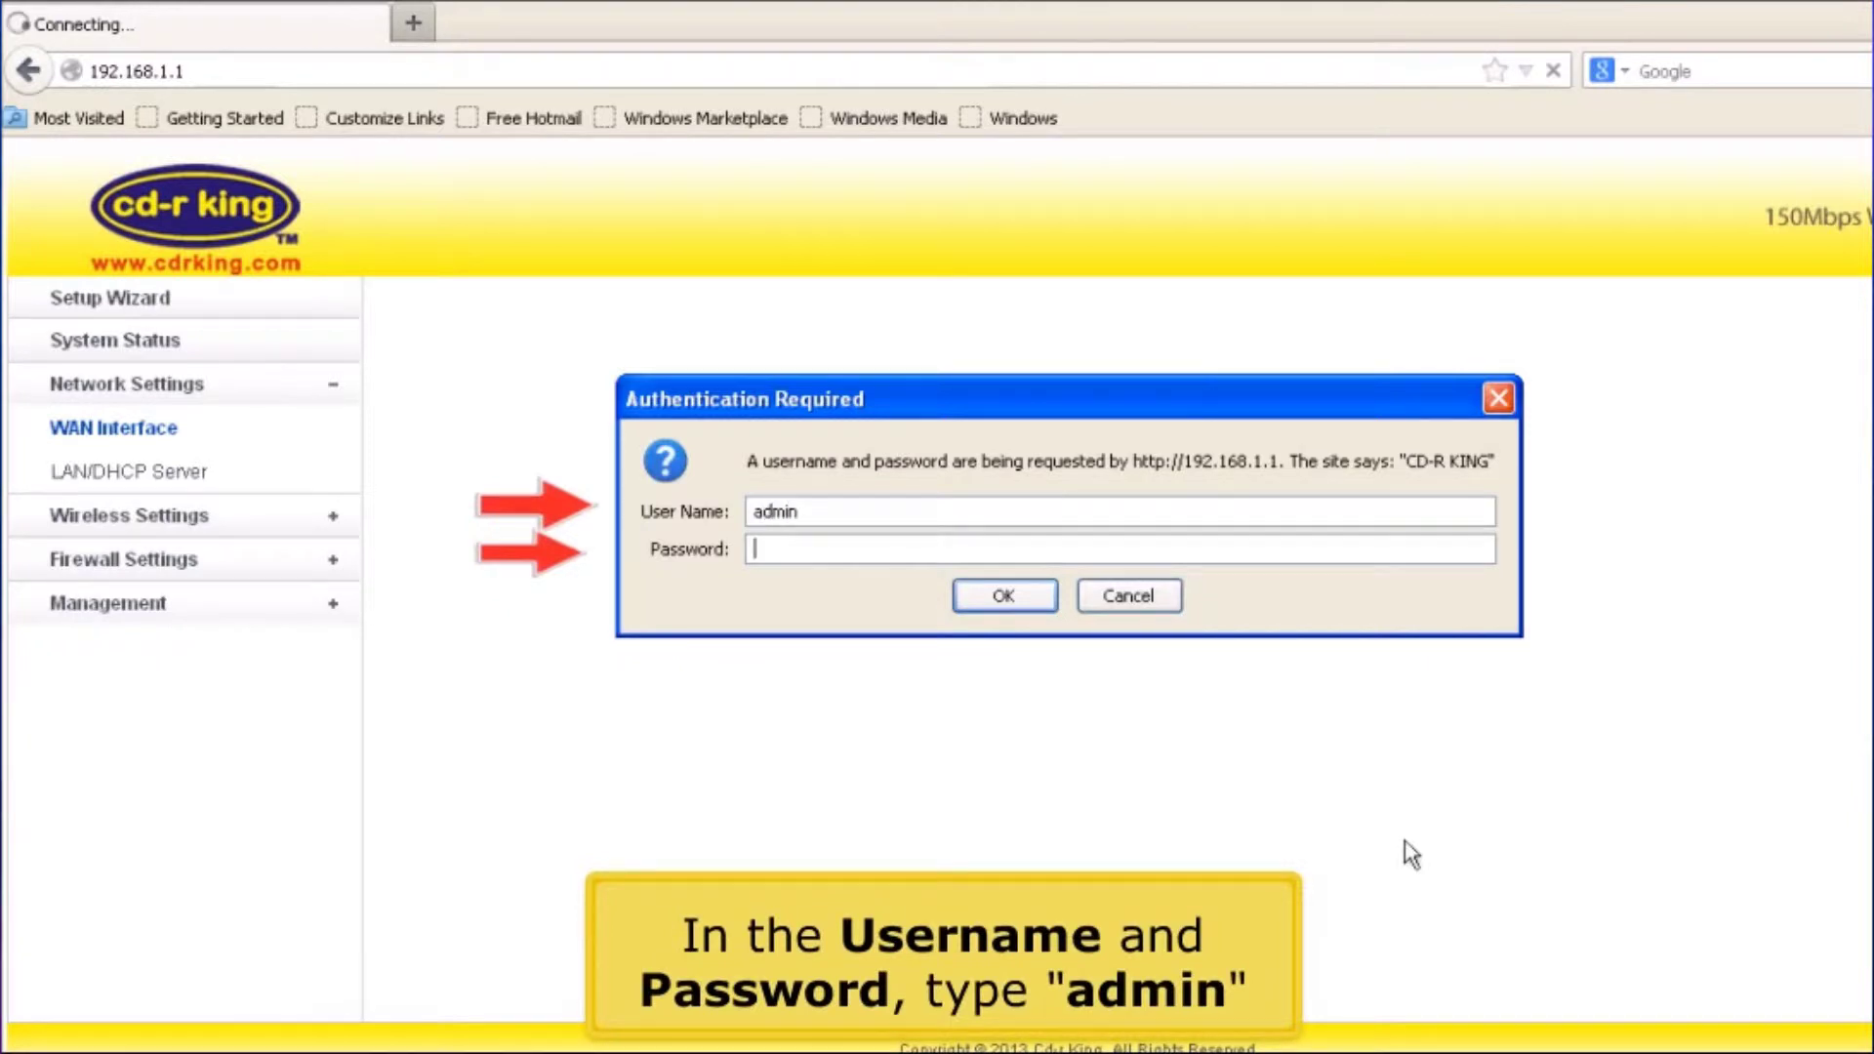
text(admin)
key(Return)
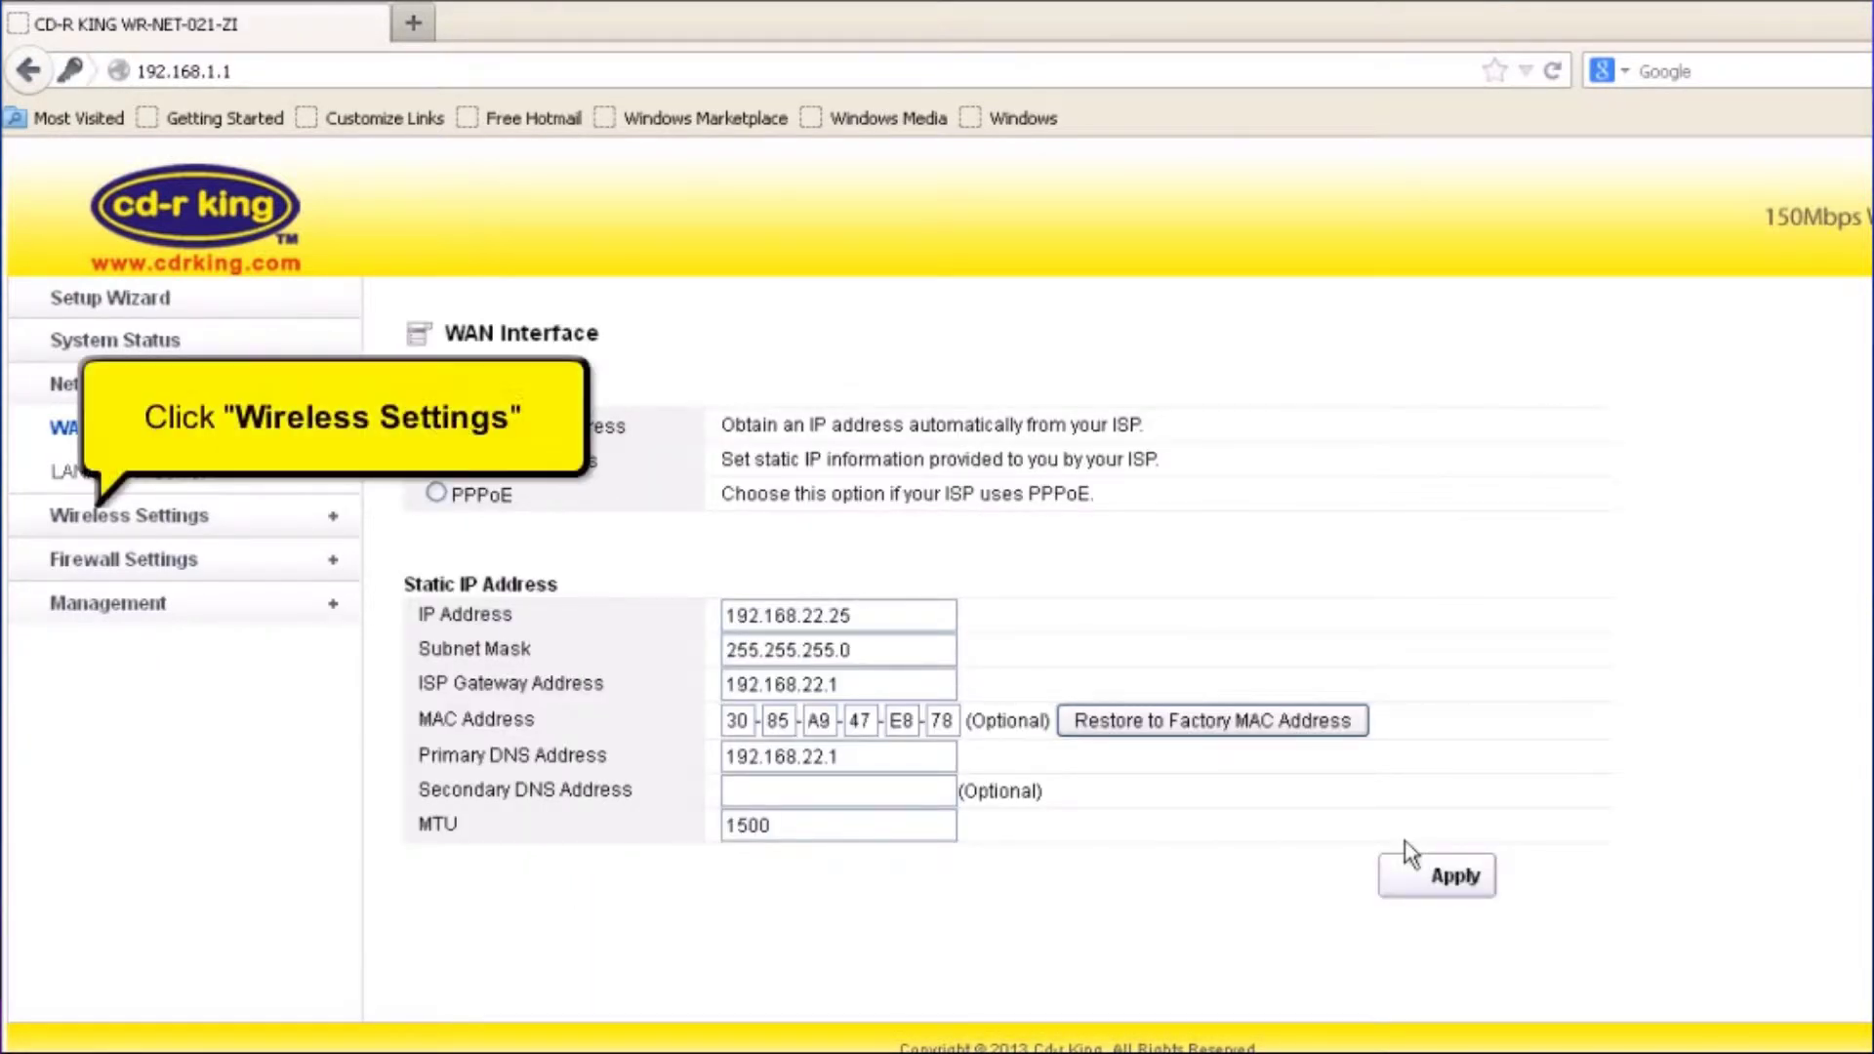
In Wireless Basic Settings, replace the SSID CD-R KING_A95A80 with 'cd-r king'
click(184, 527)
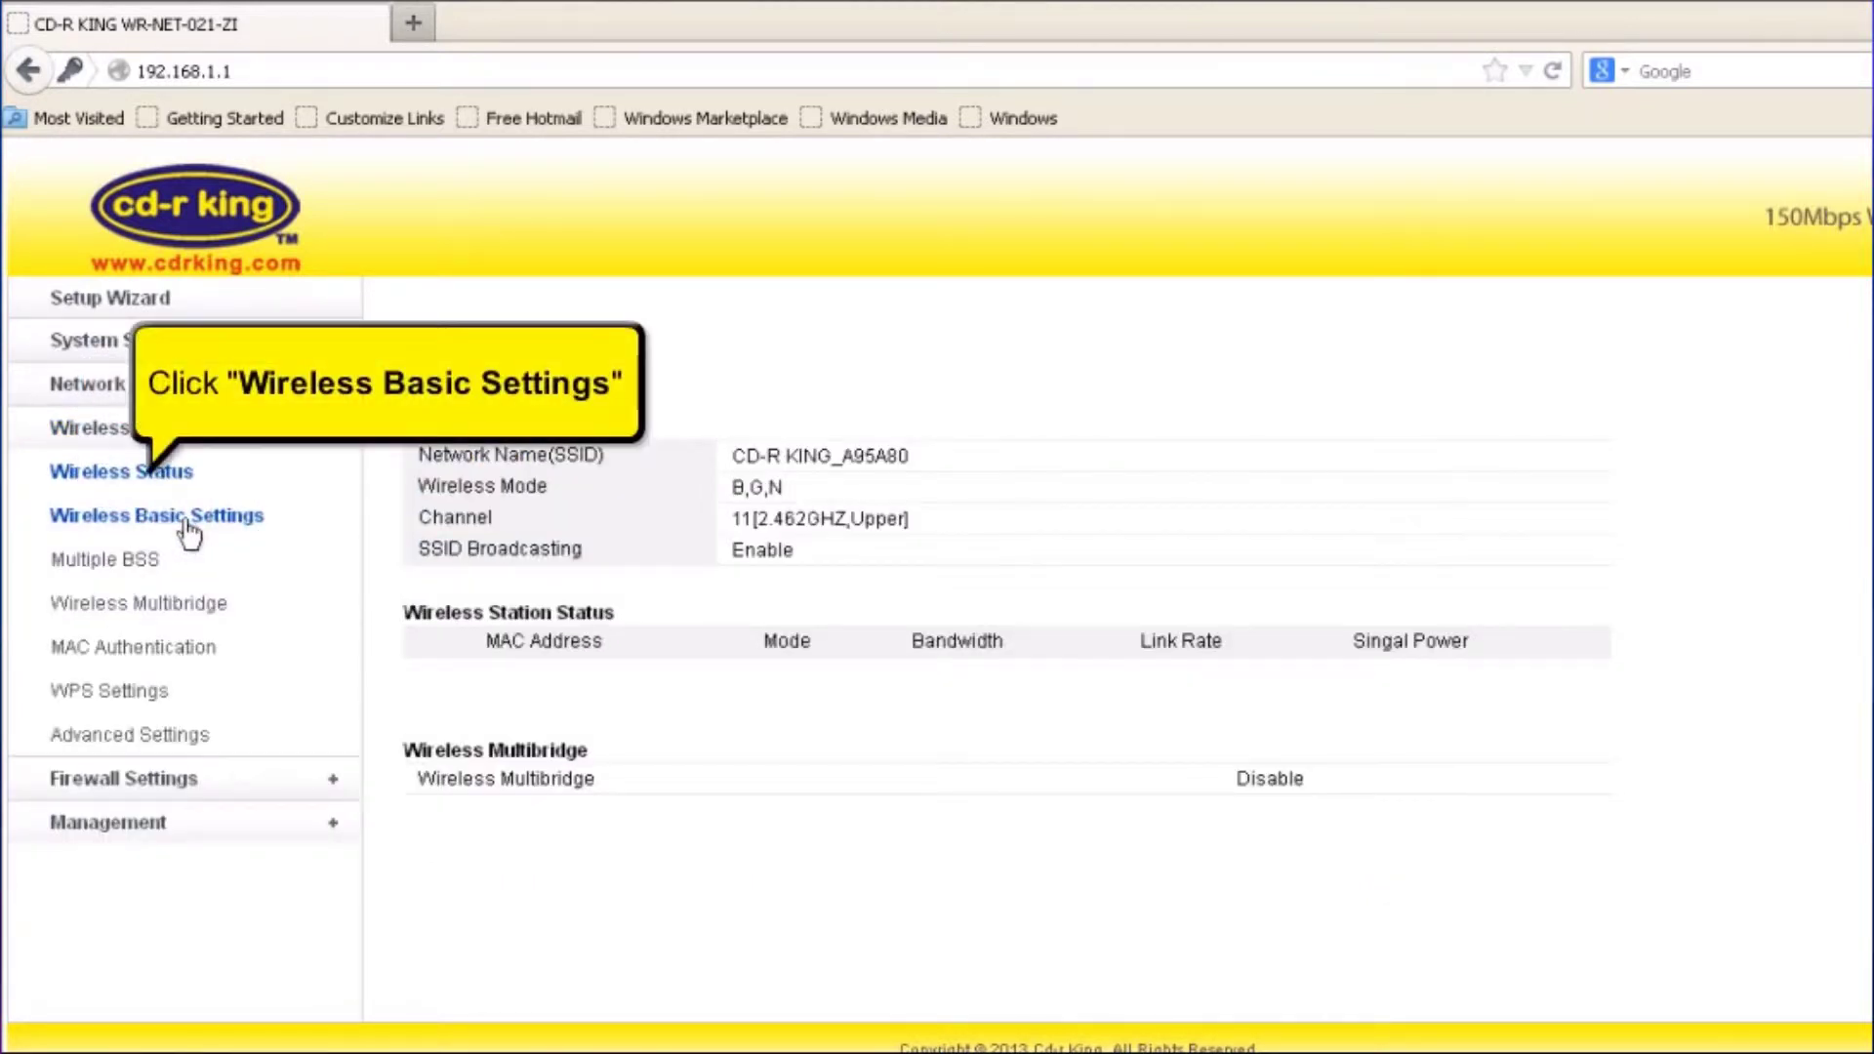
click(188, 532)
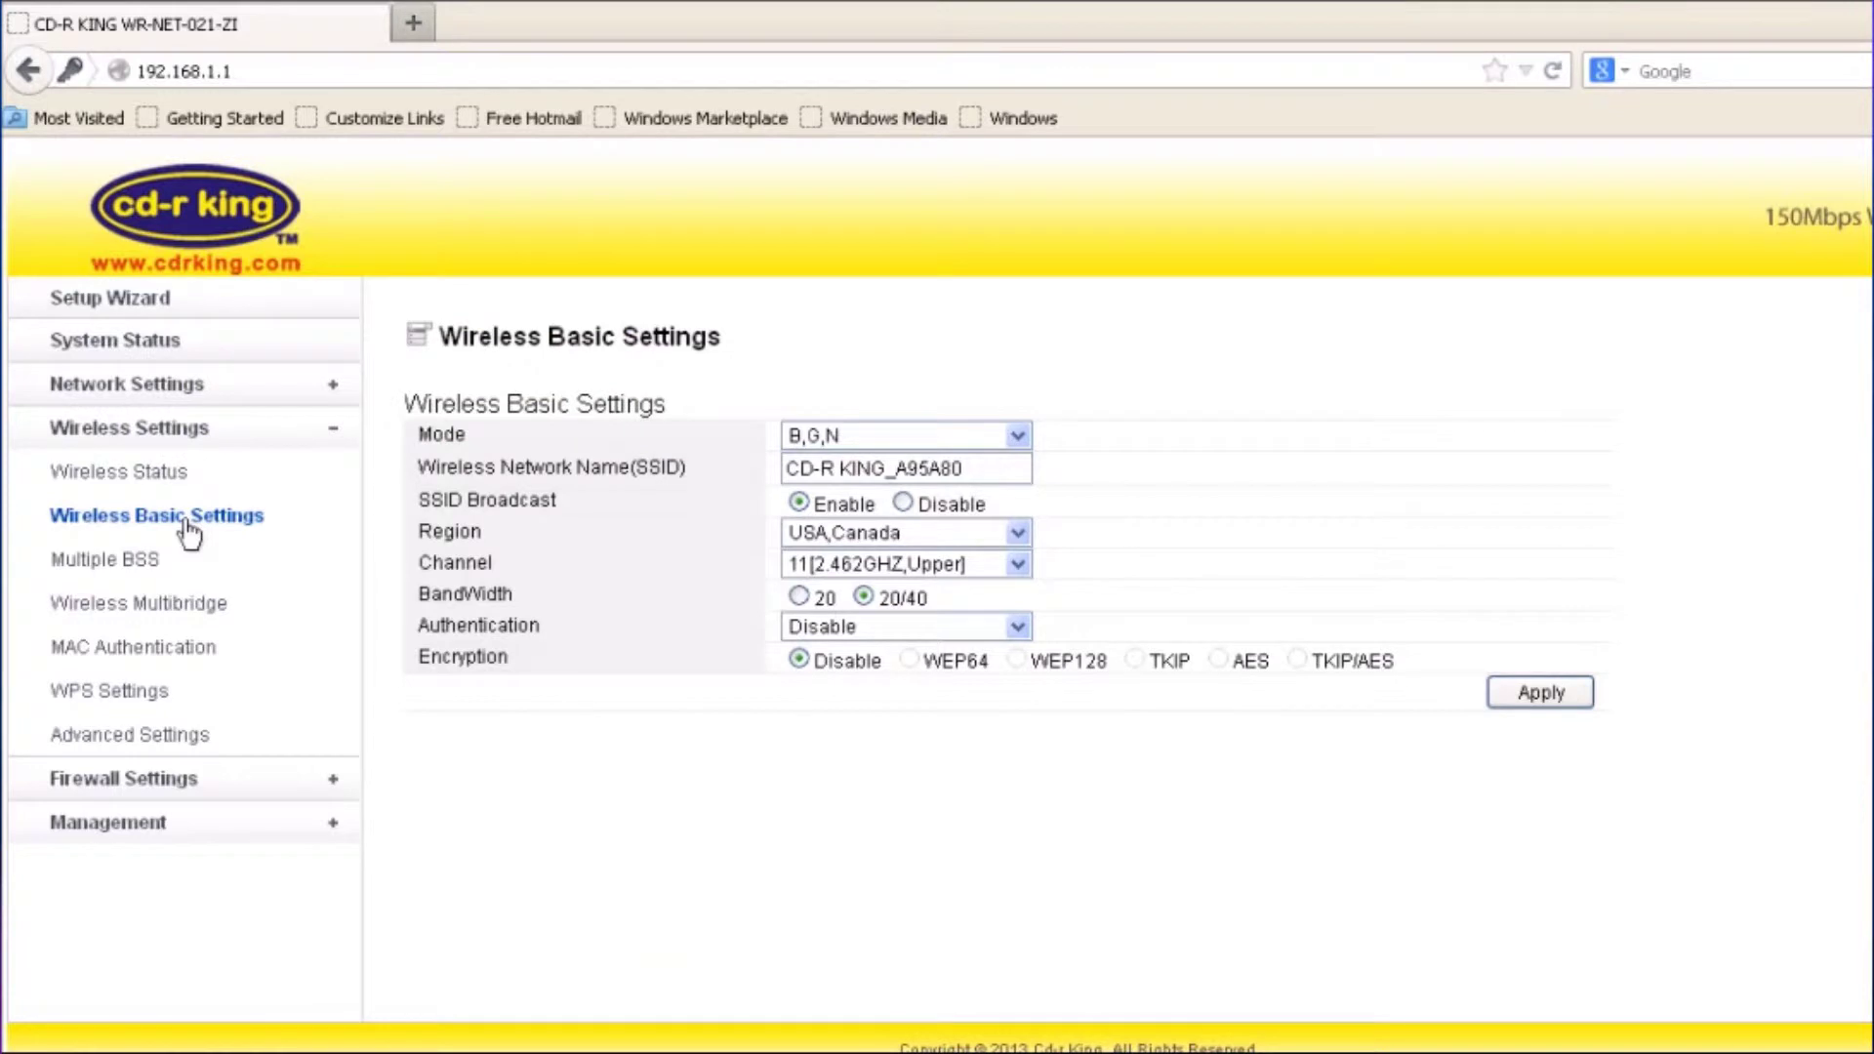
click(825, 469)
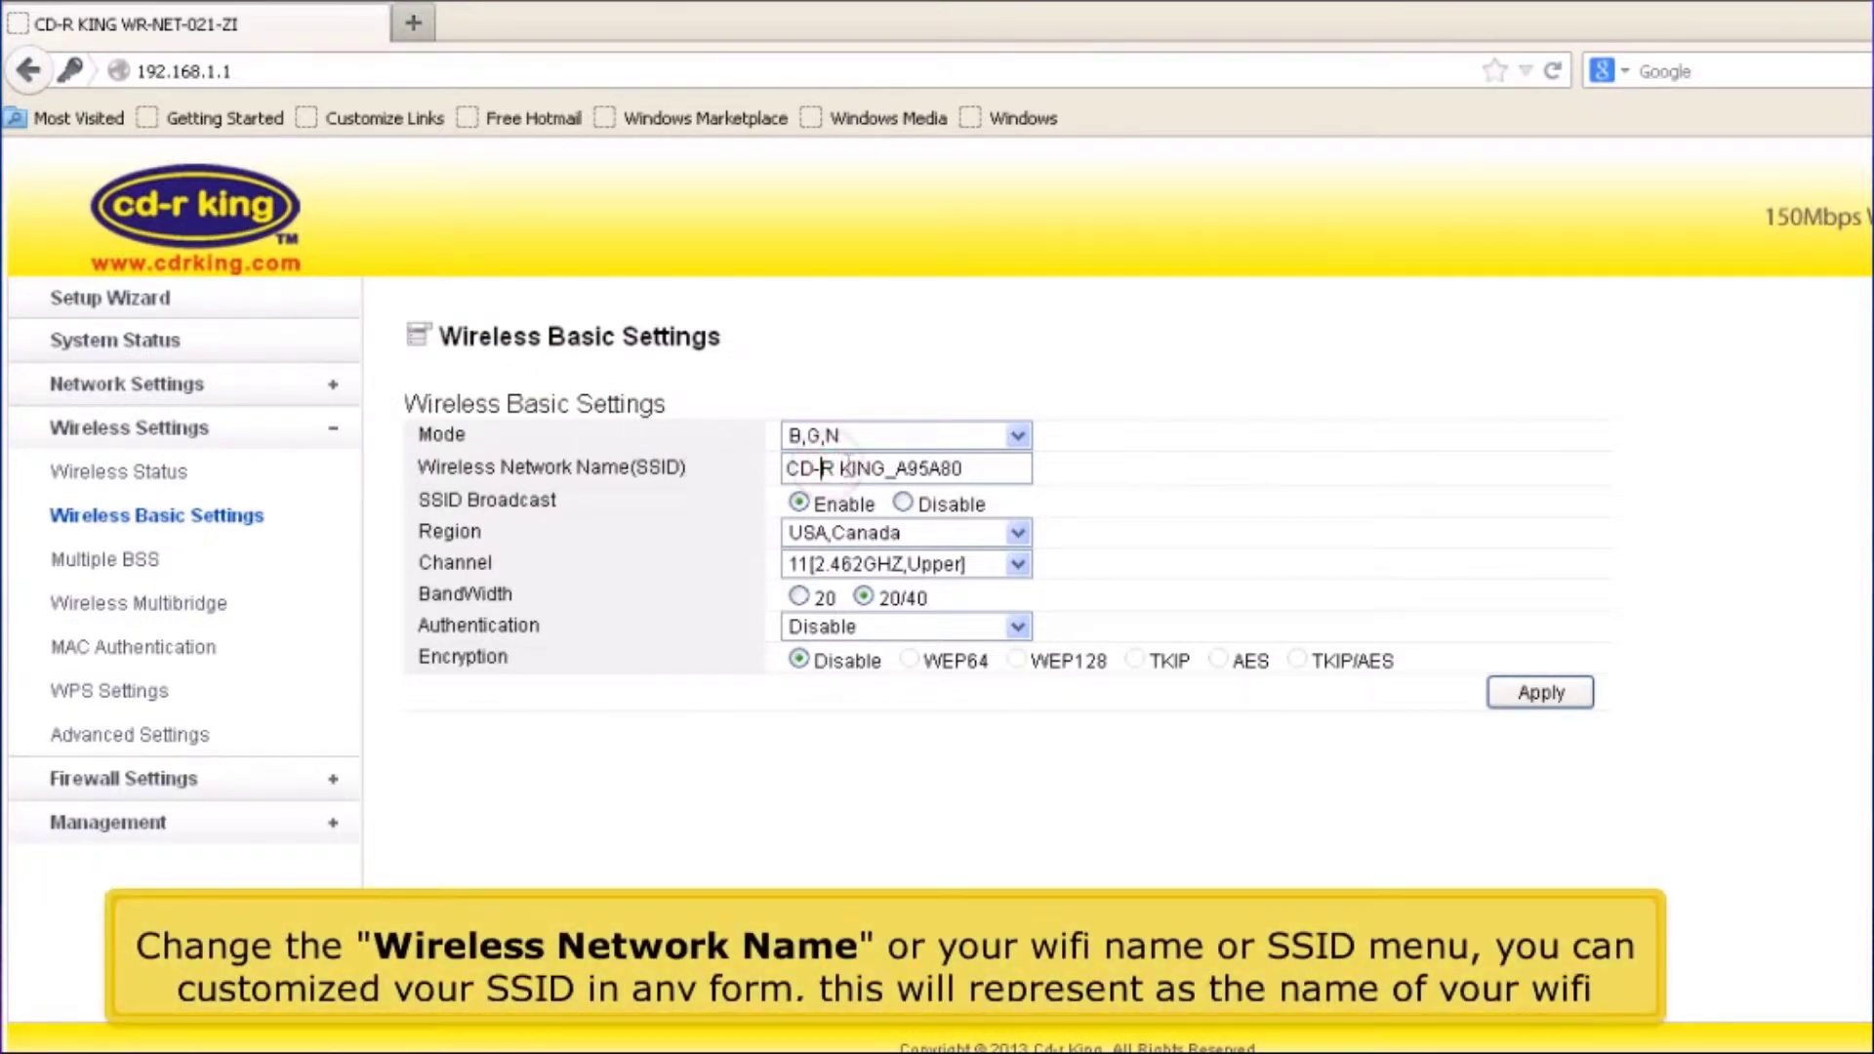
drag(979, 471, 745, 490)
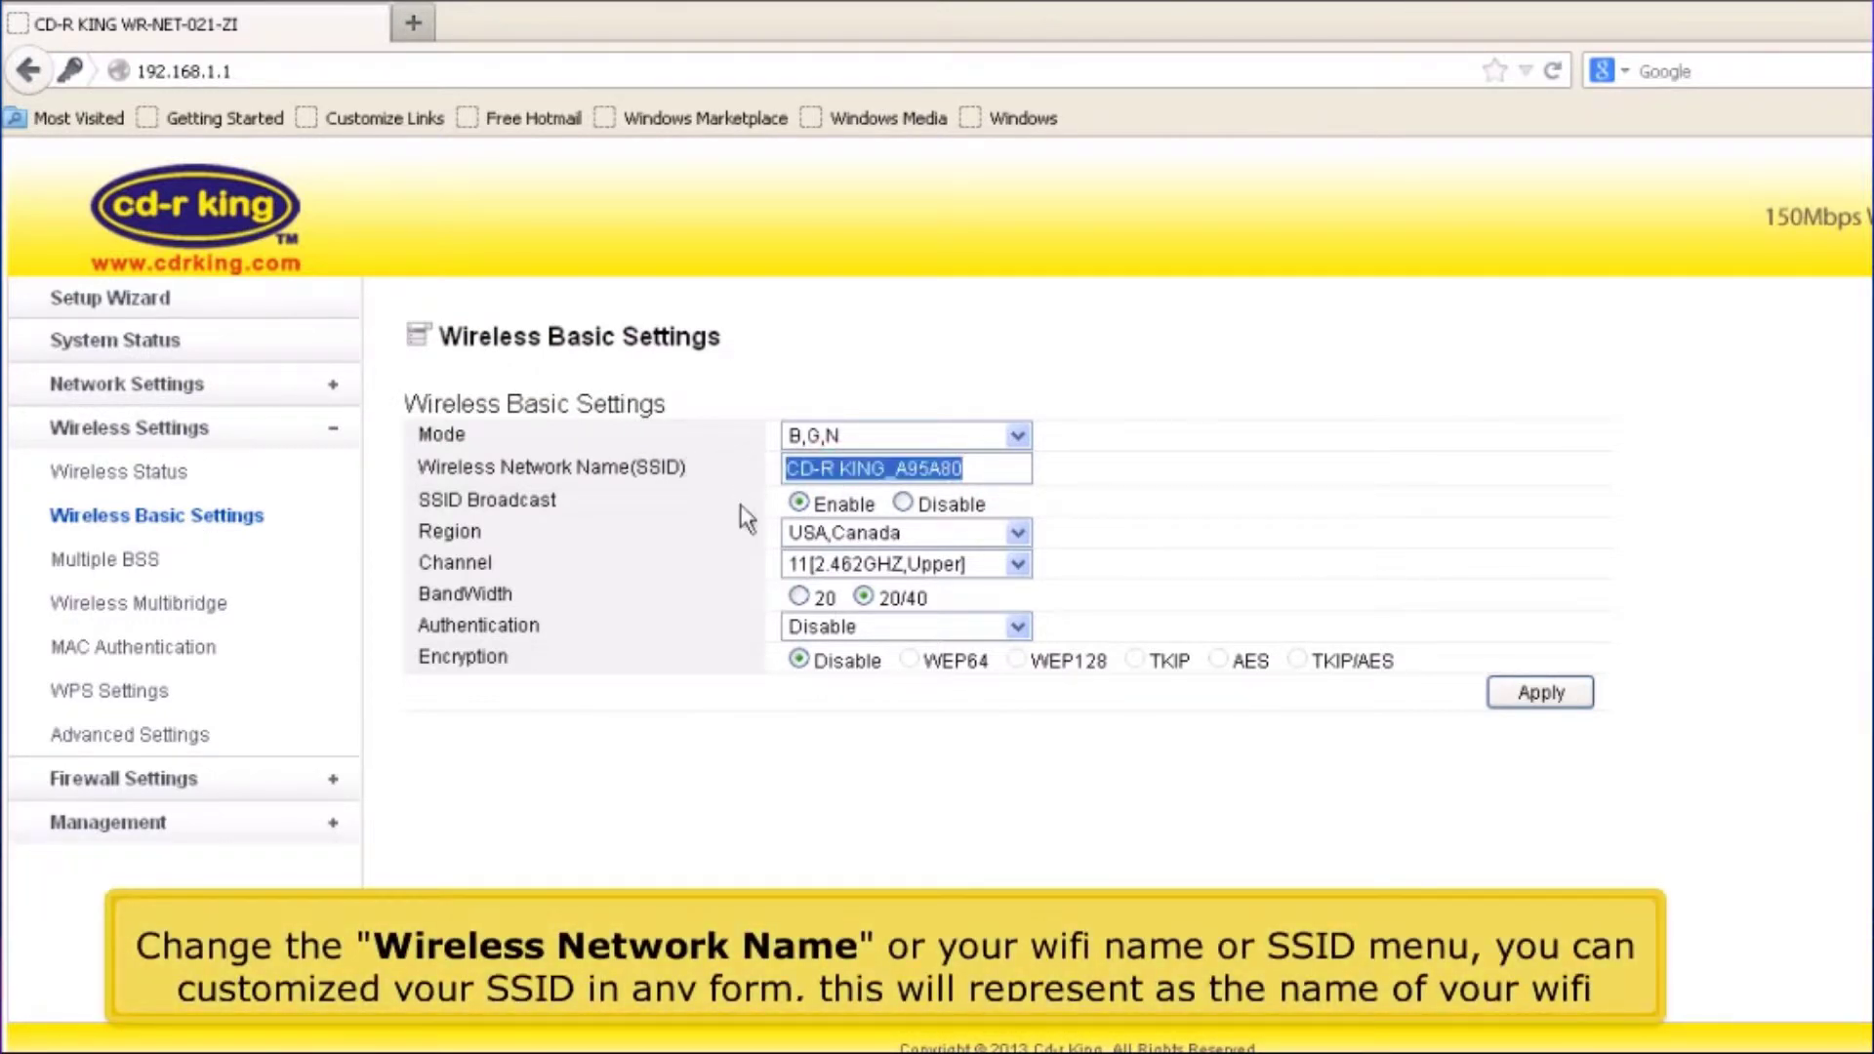
text(cd-r kin)
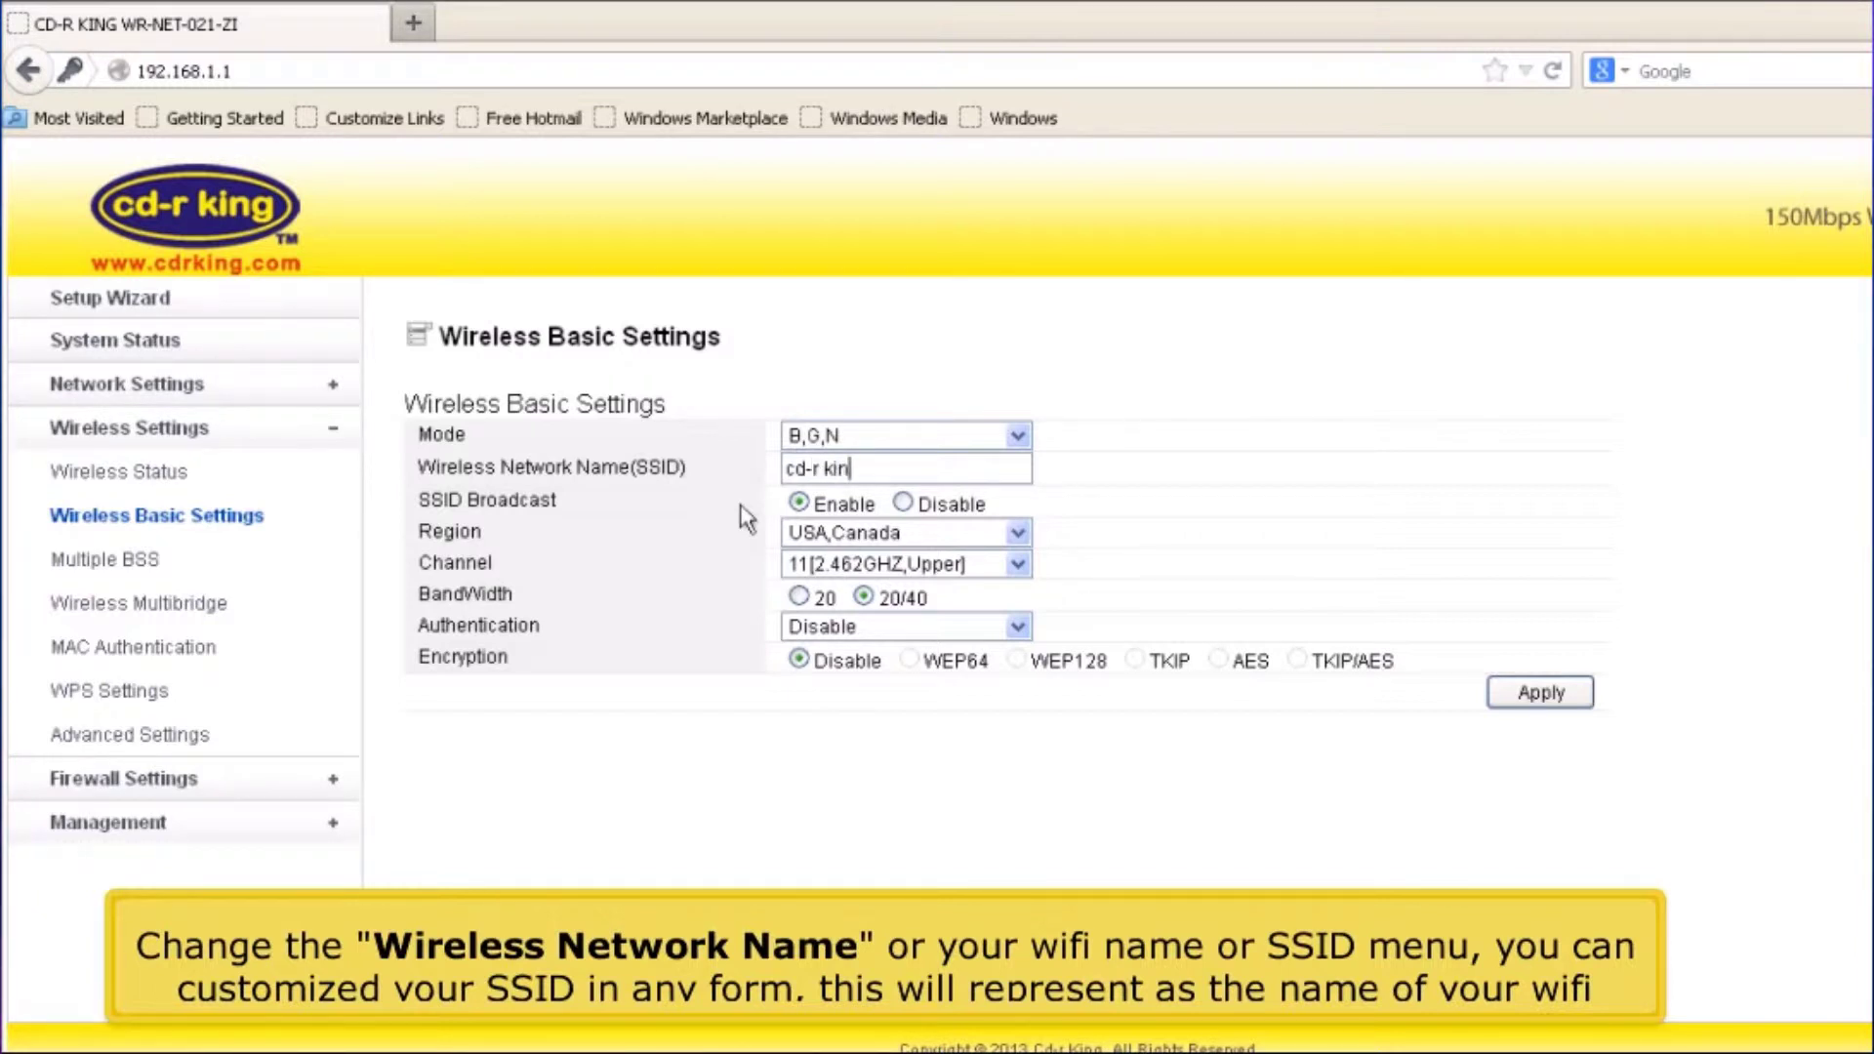
text(g)
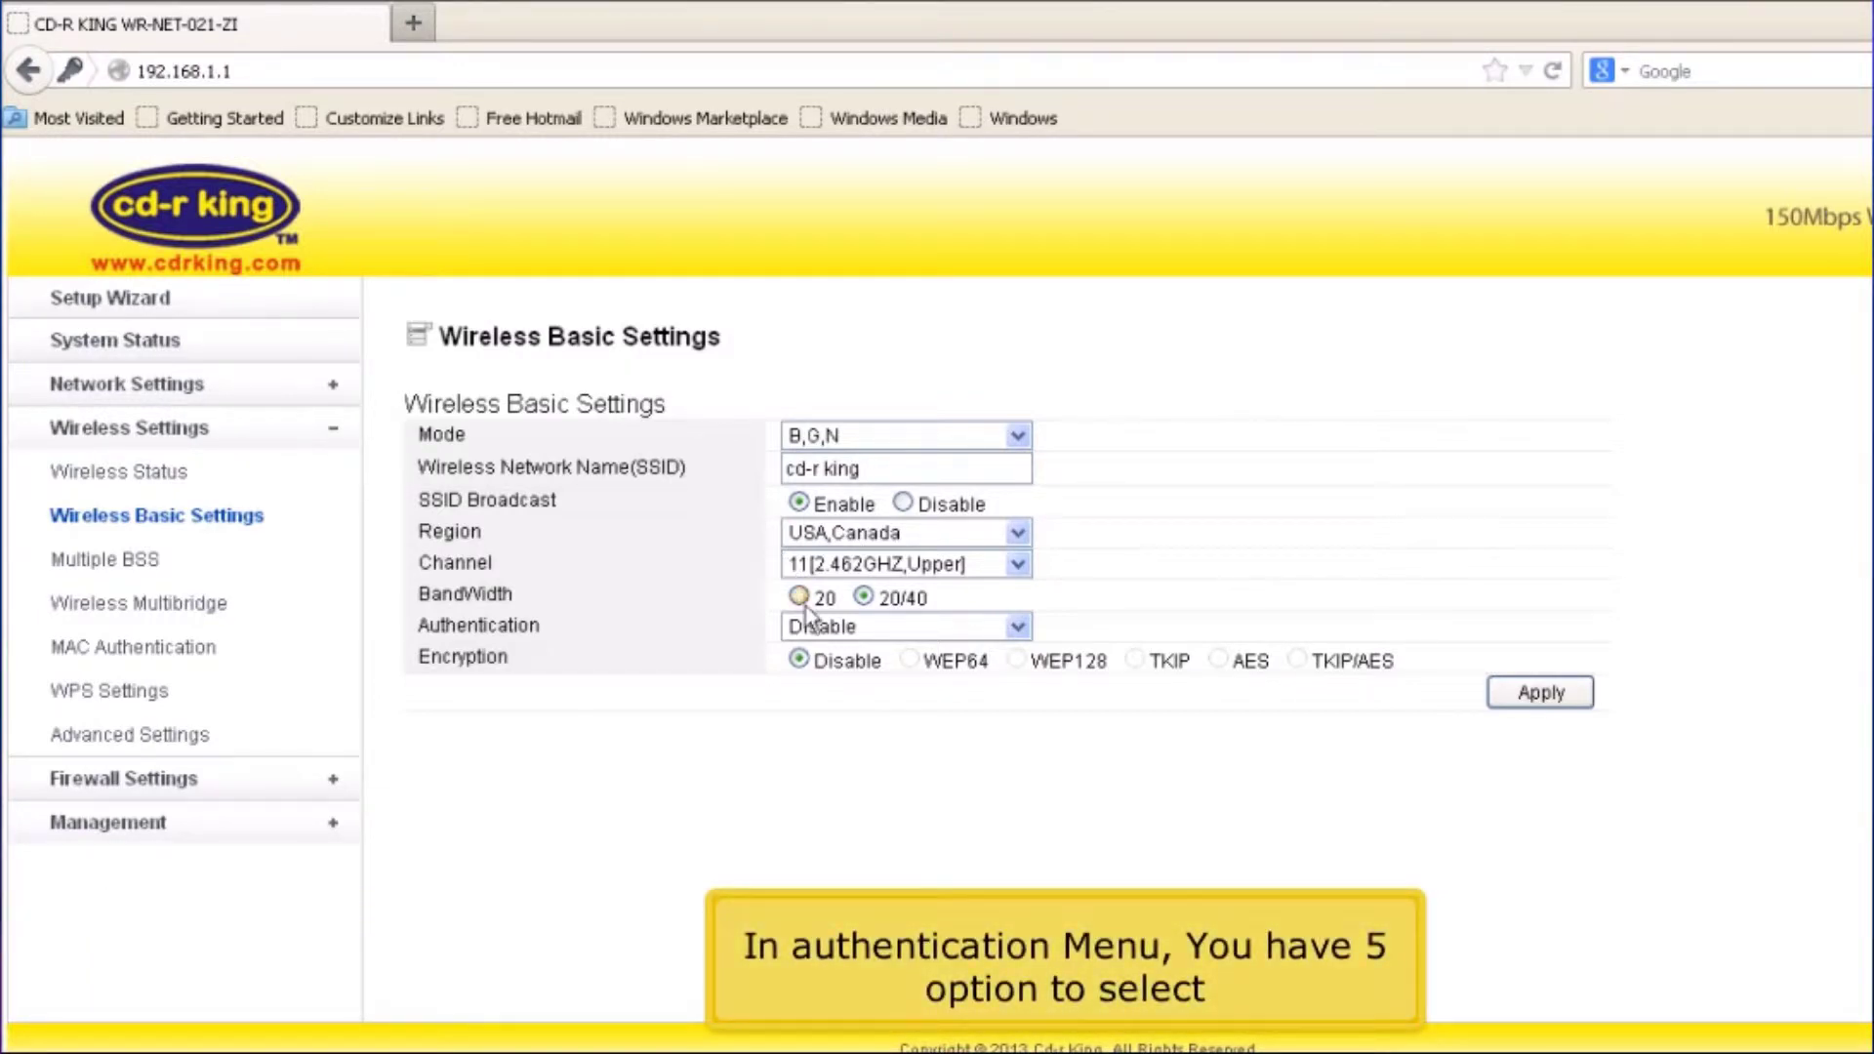
Set wireless authentication to WPA-PSK, enter the encryption key, and apply the settings
click(807, 630)
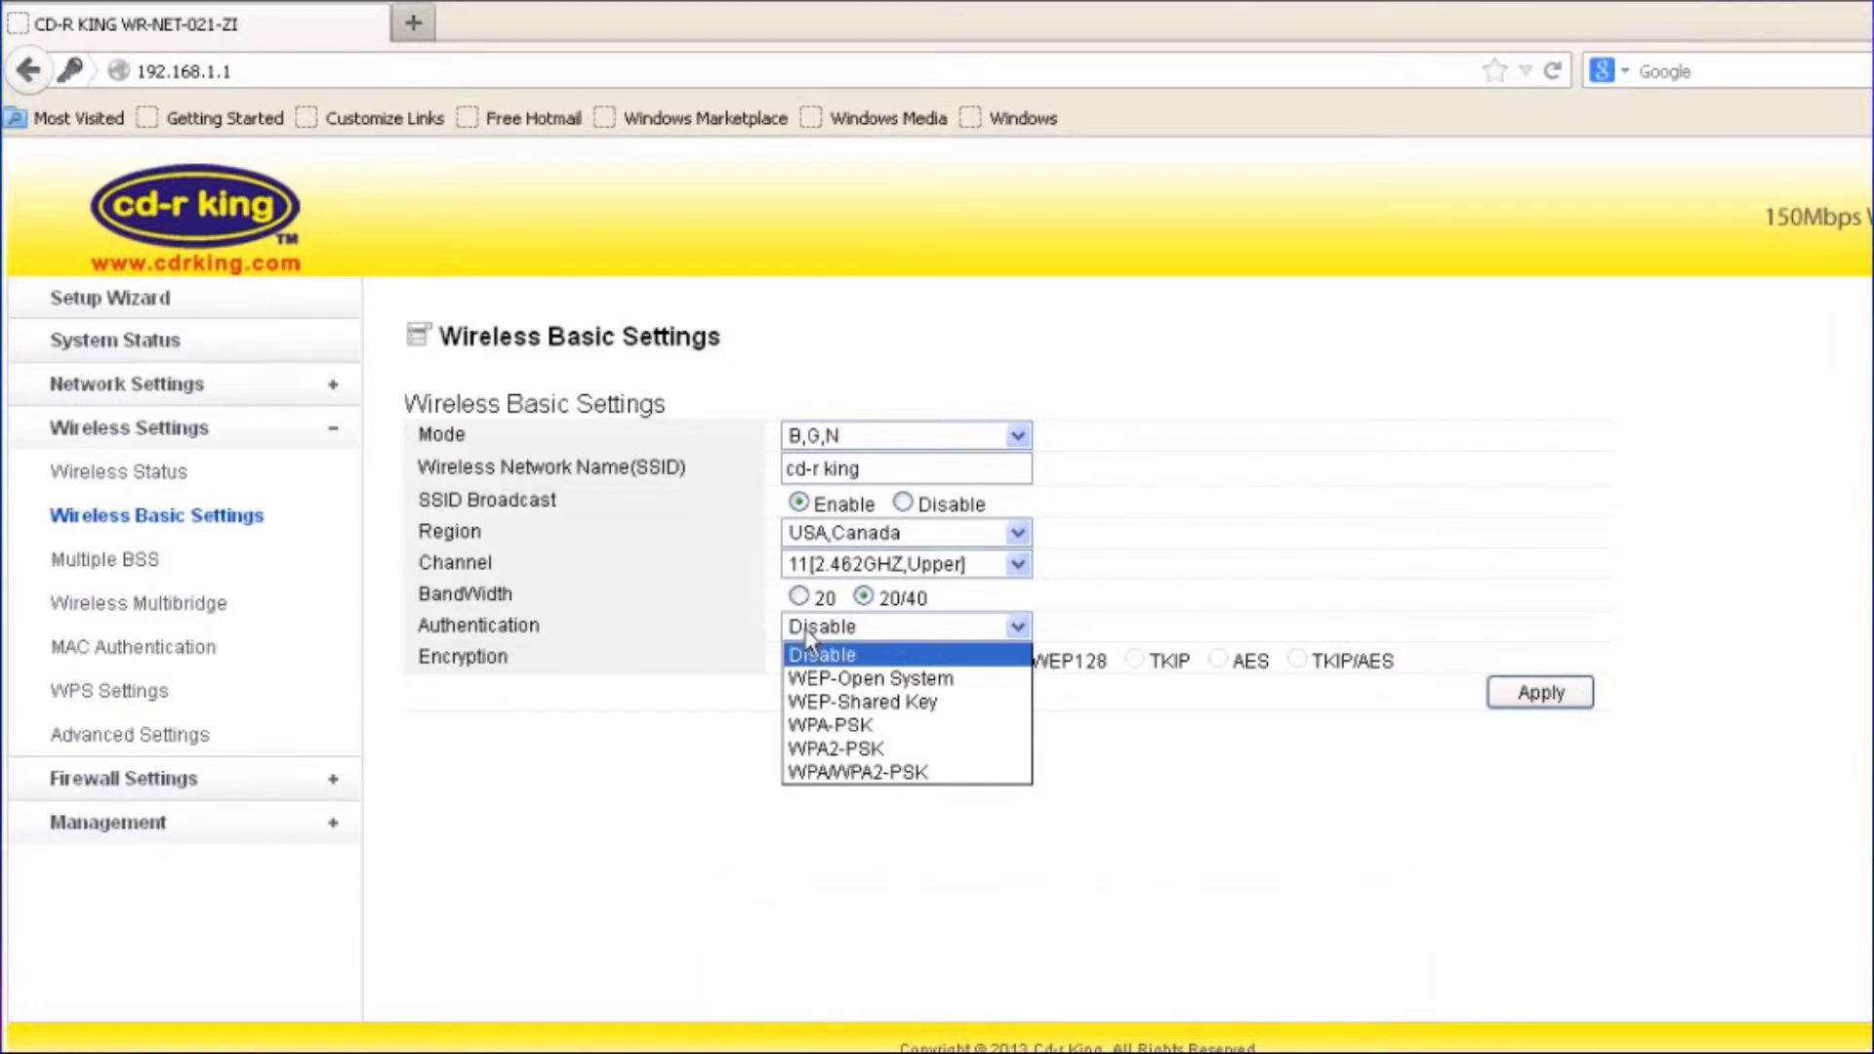
click(813, 726)
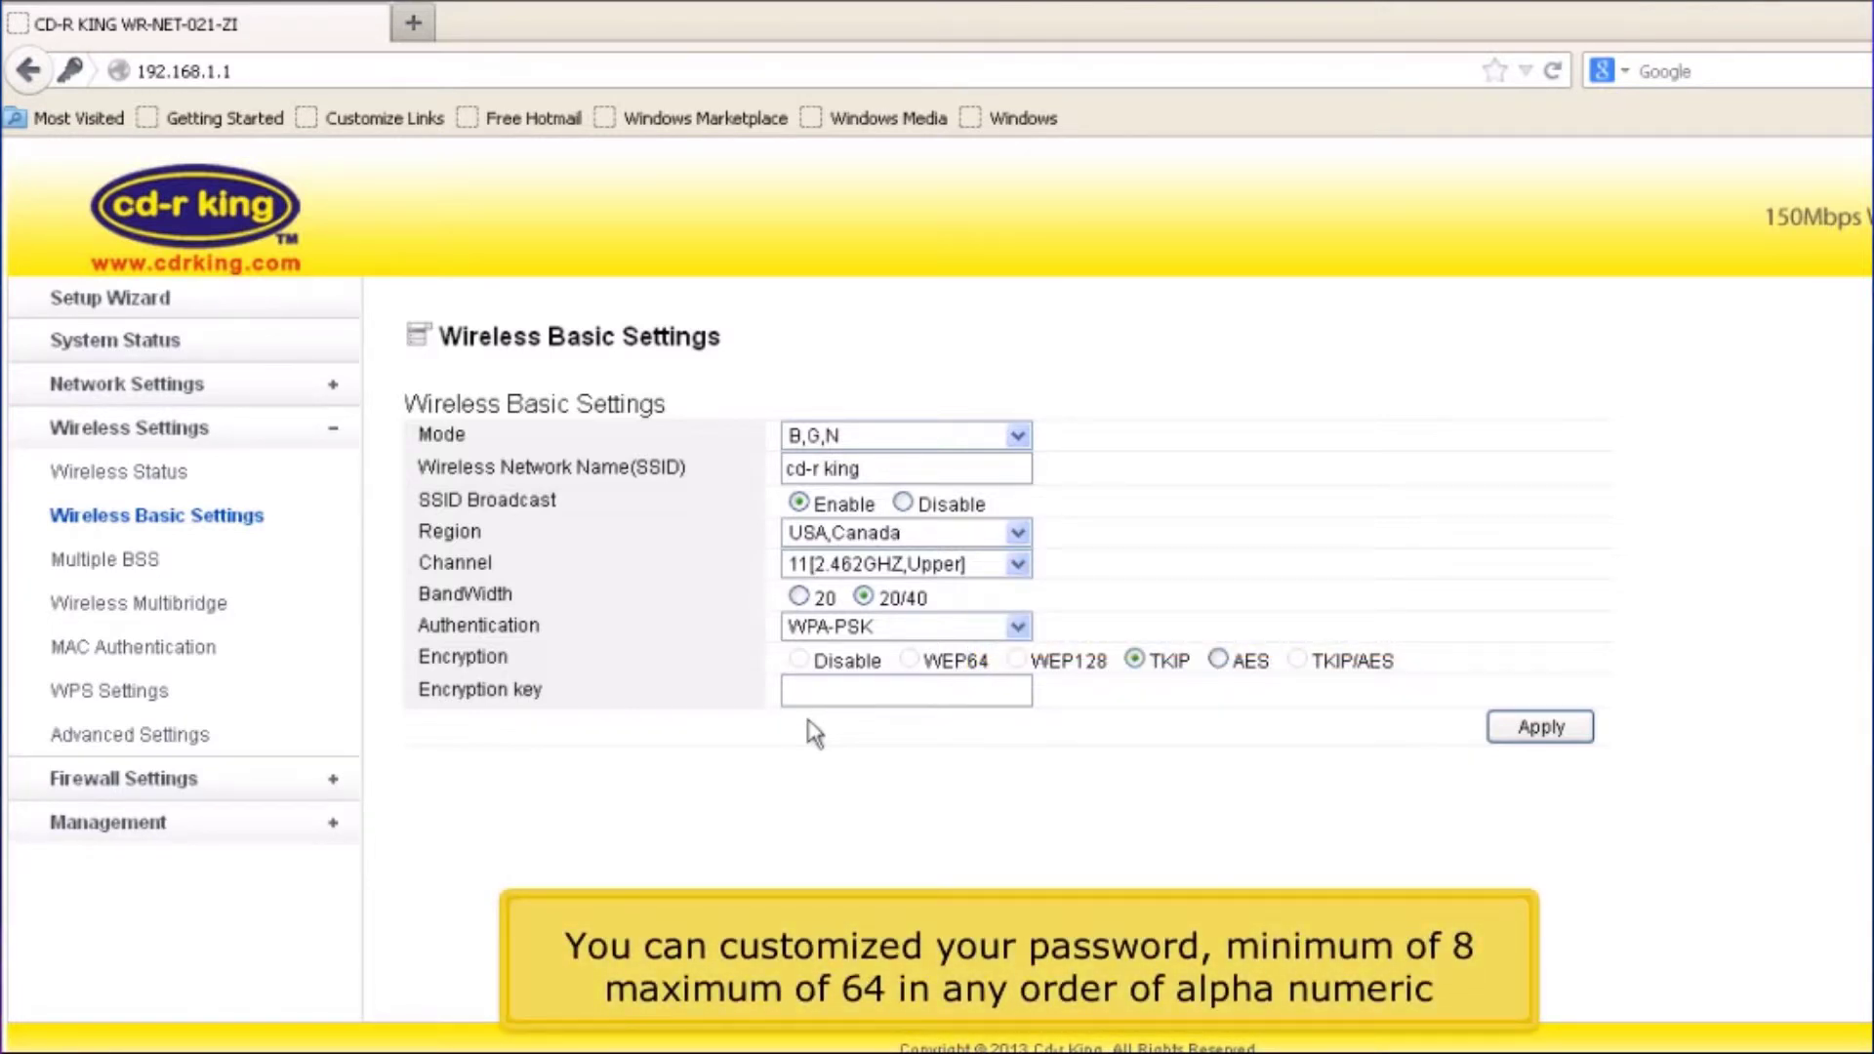
click(809, 697)
text(12345678)
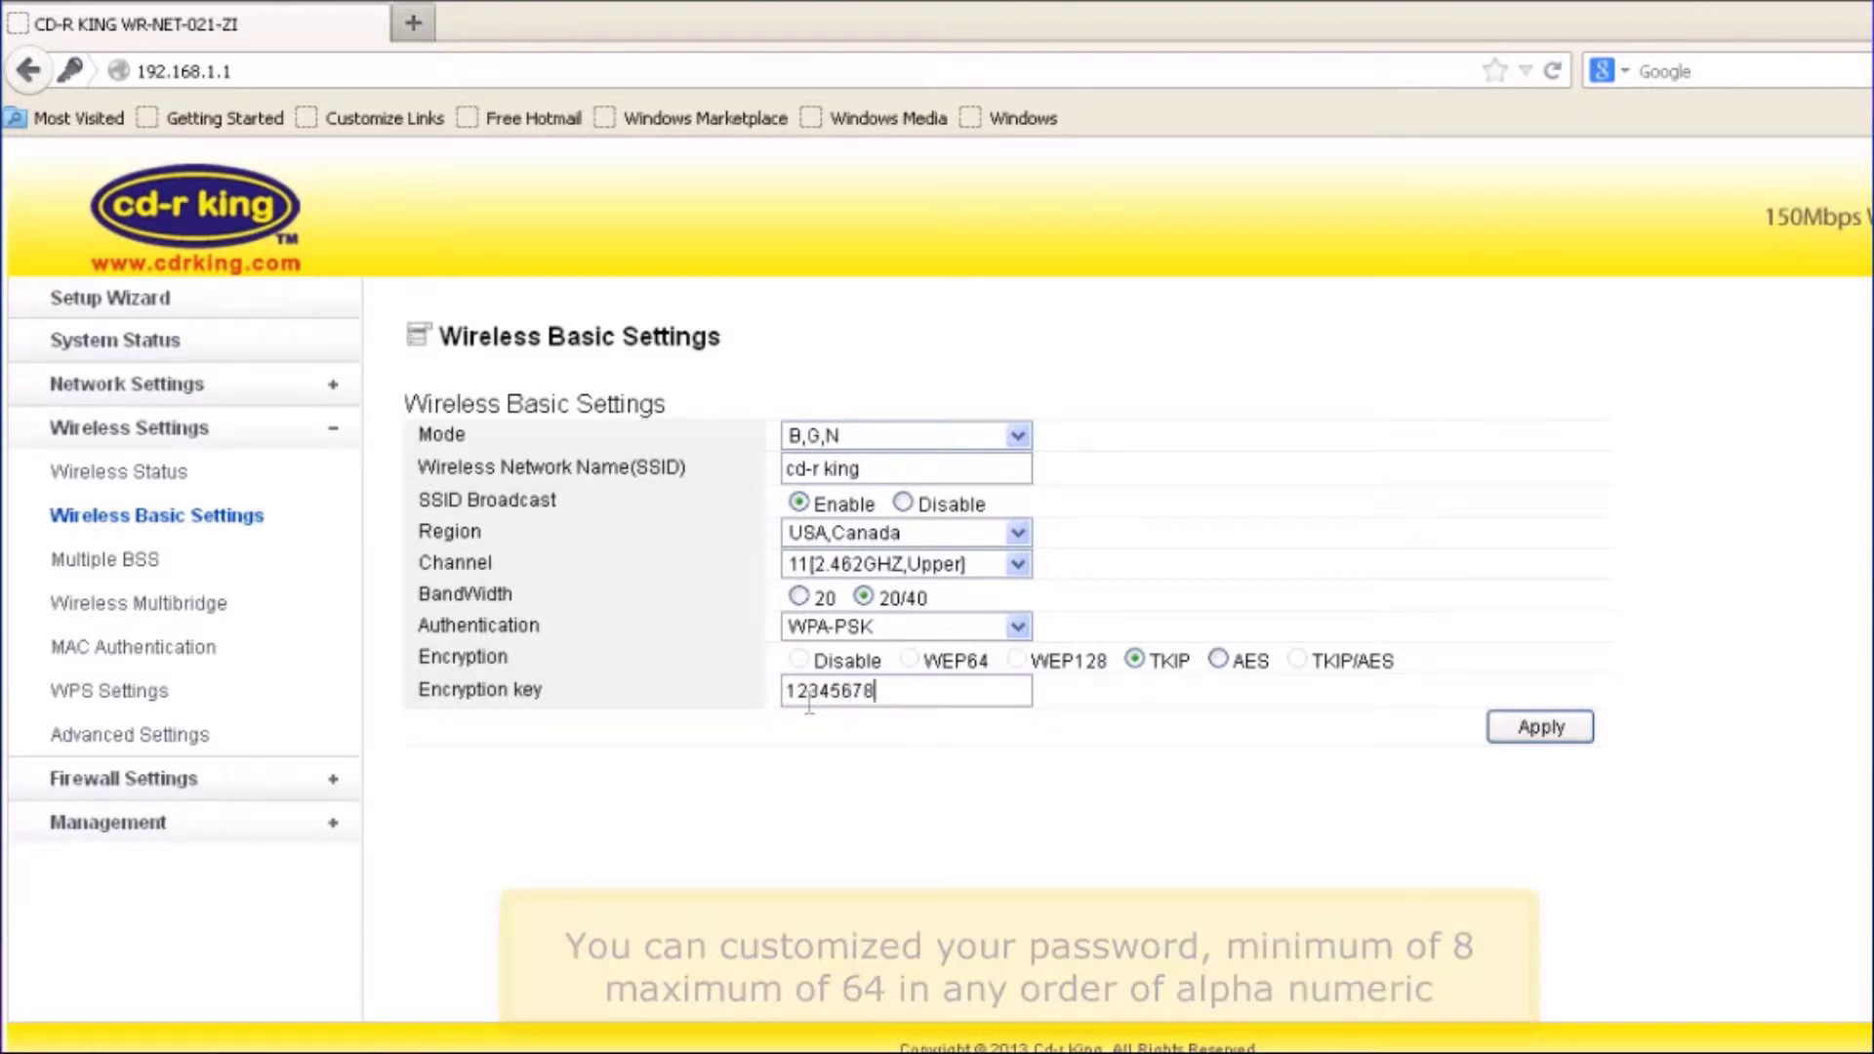
text(9)
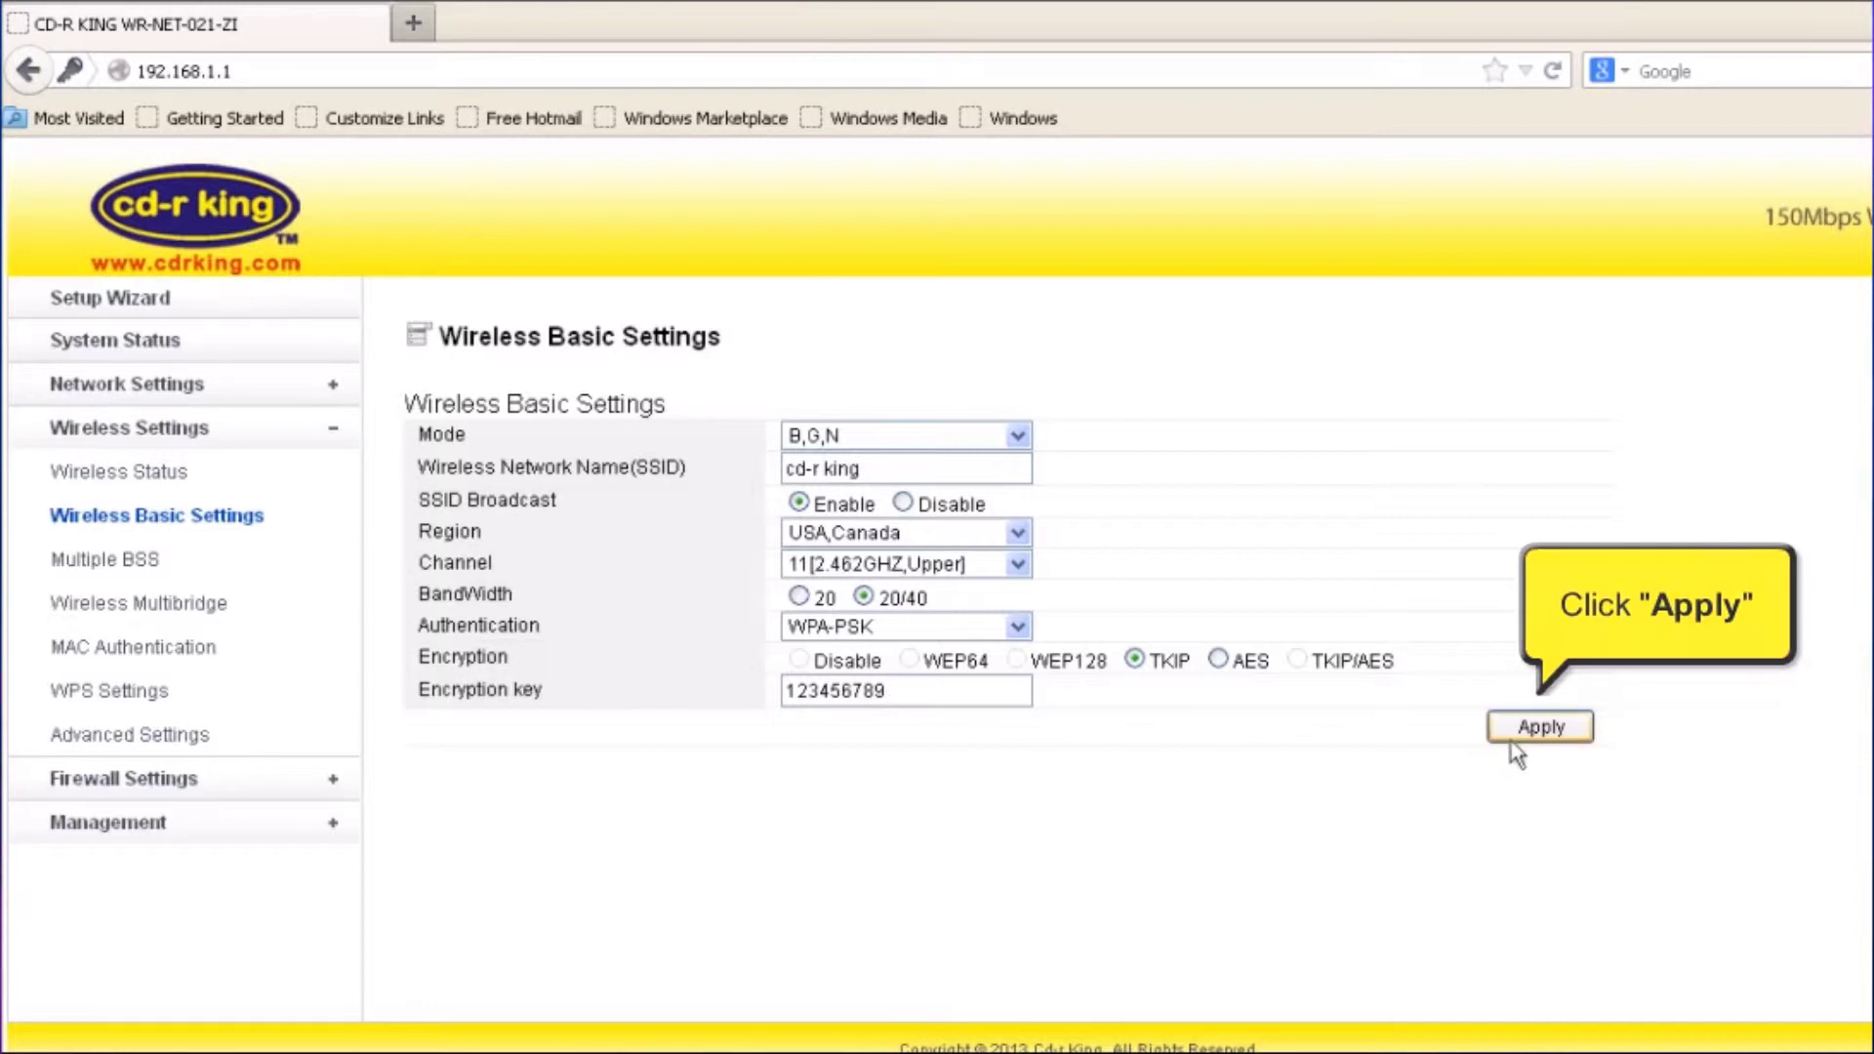
click(1510, 740)
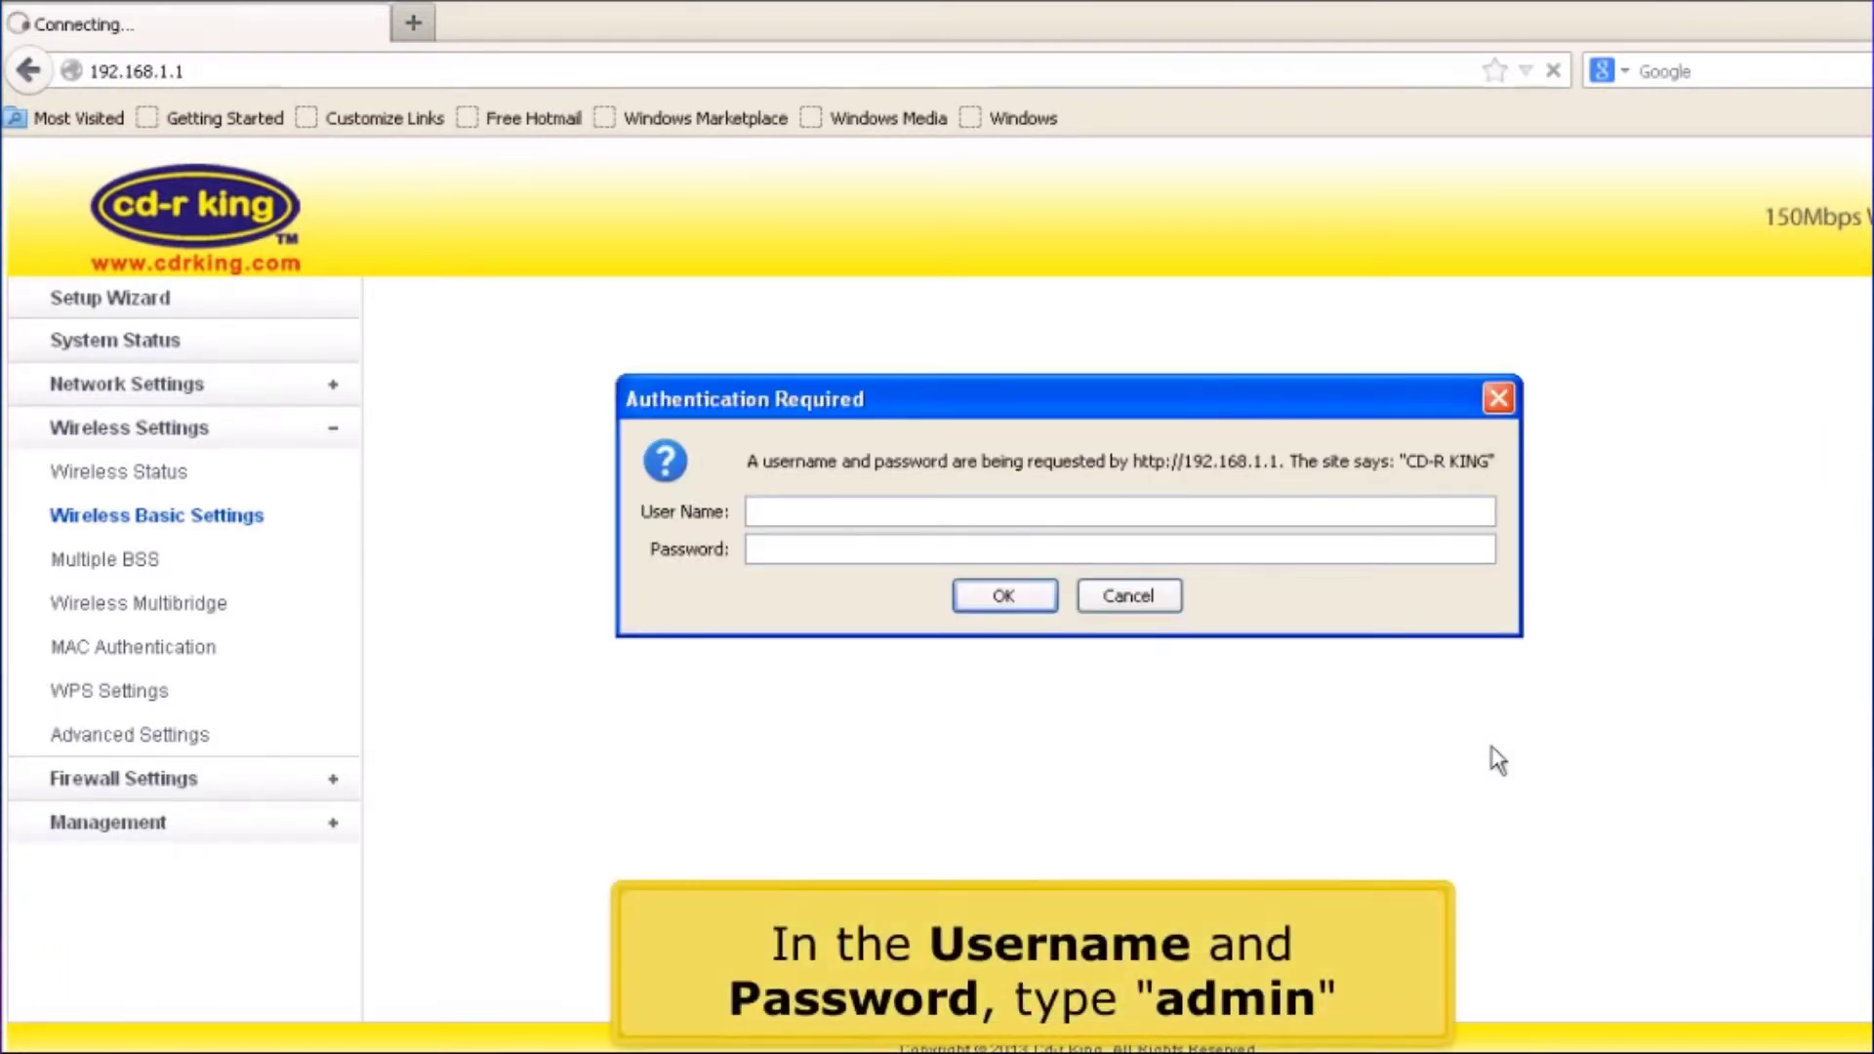
Log back into the router admin using the admin user name and password
text(admin)
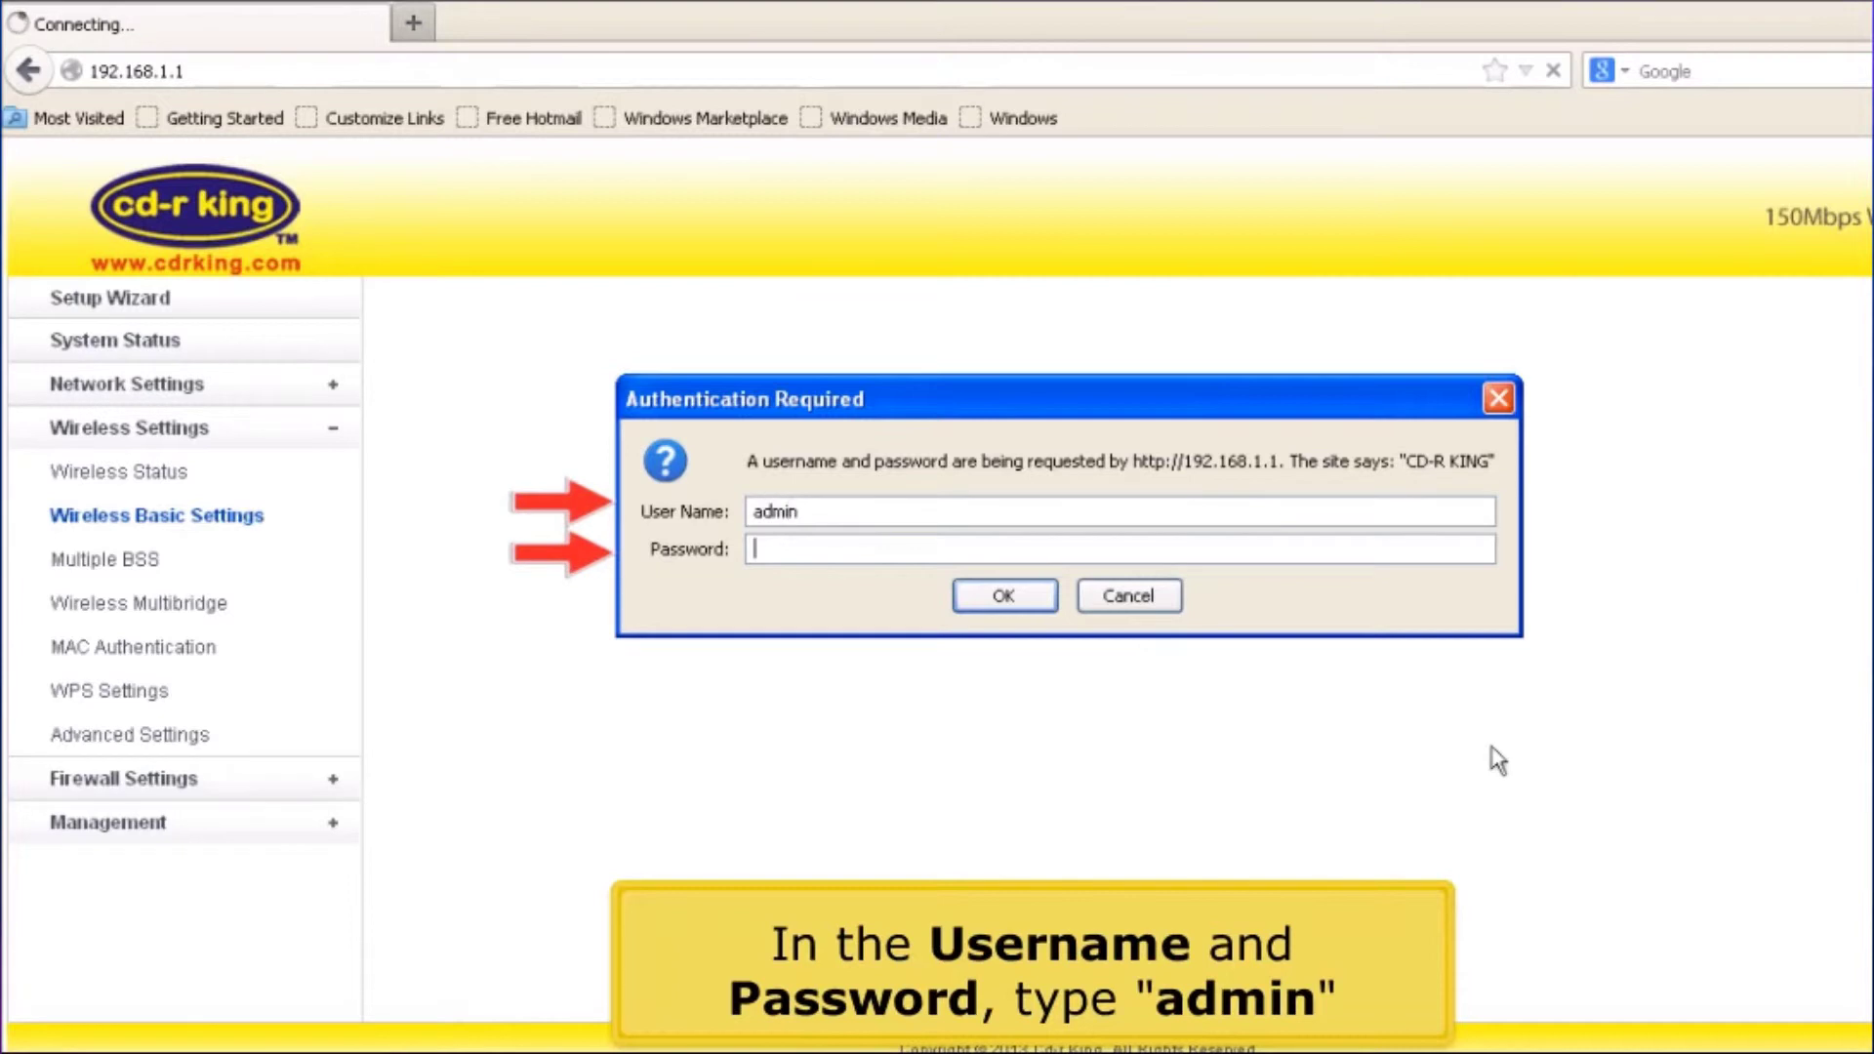
key(Tab)
text(admin)
key(Return)
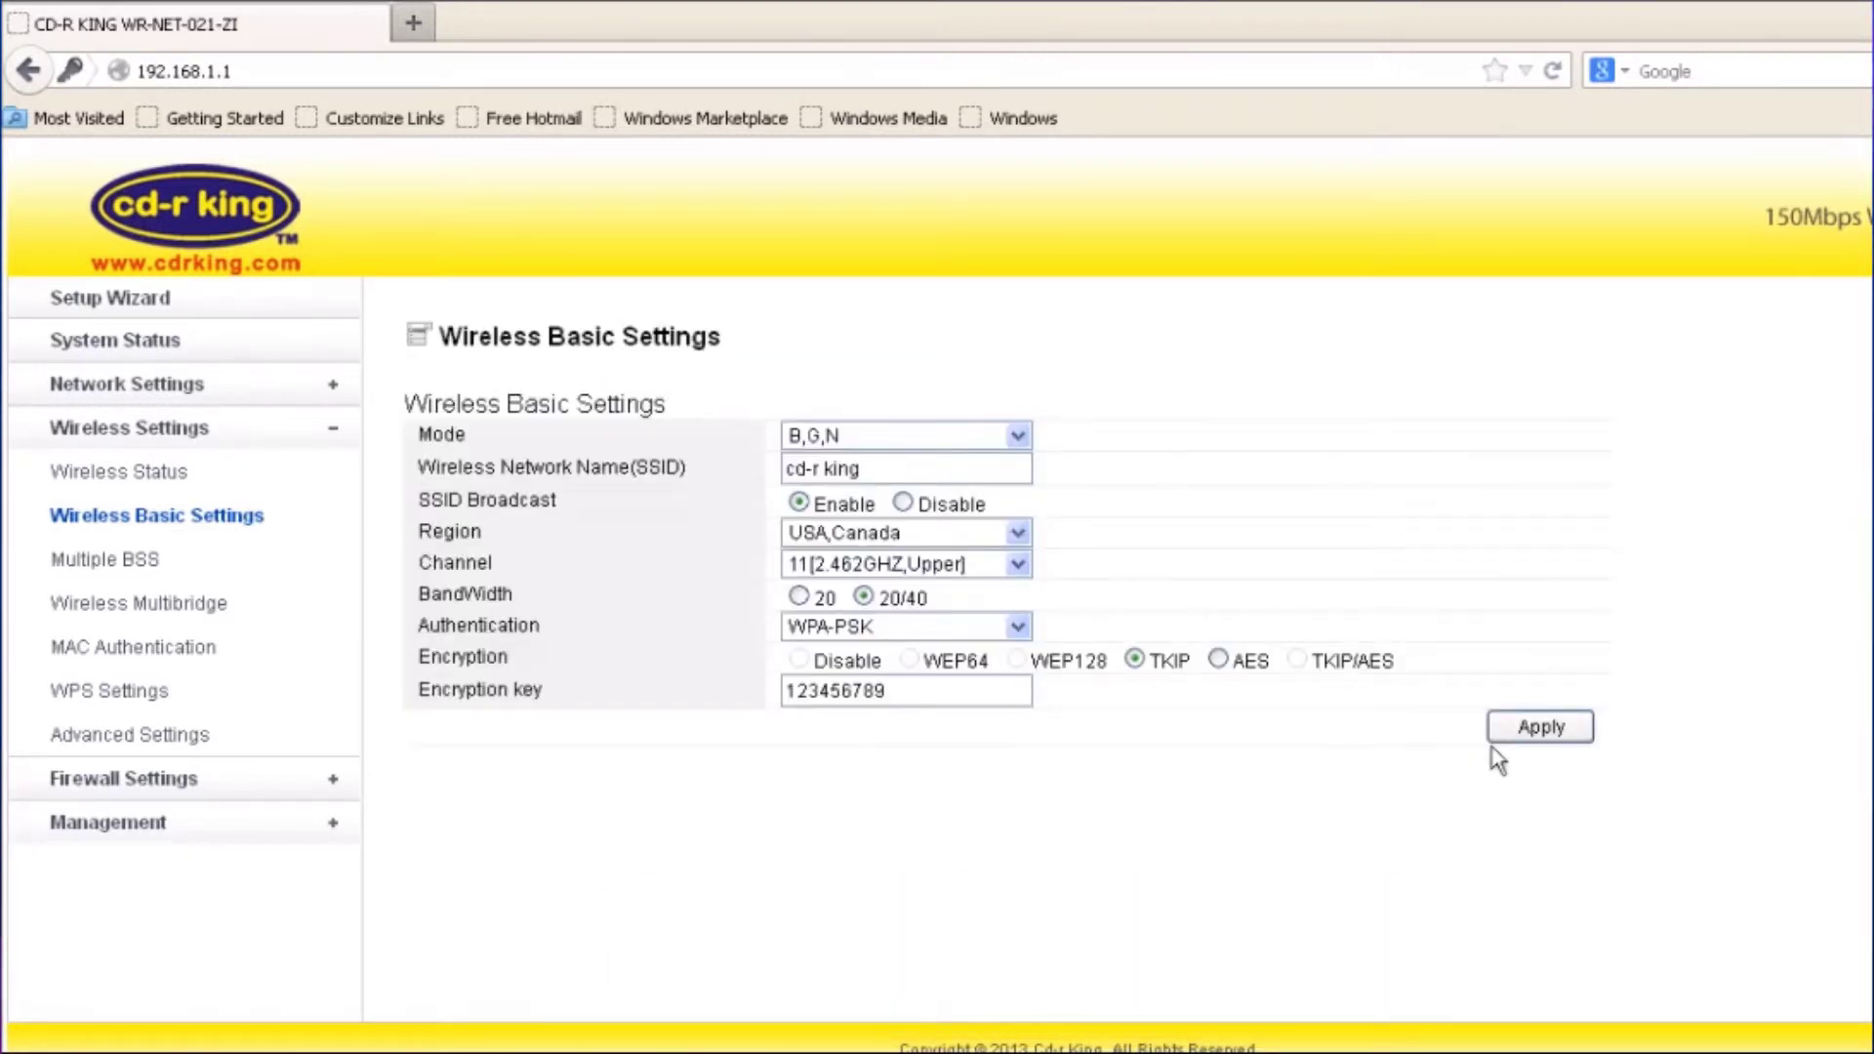
Check System Status for static WAN IP 192.168.22.25 and SSID cd-r king, then open a new tab
double_click(305, 357)
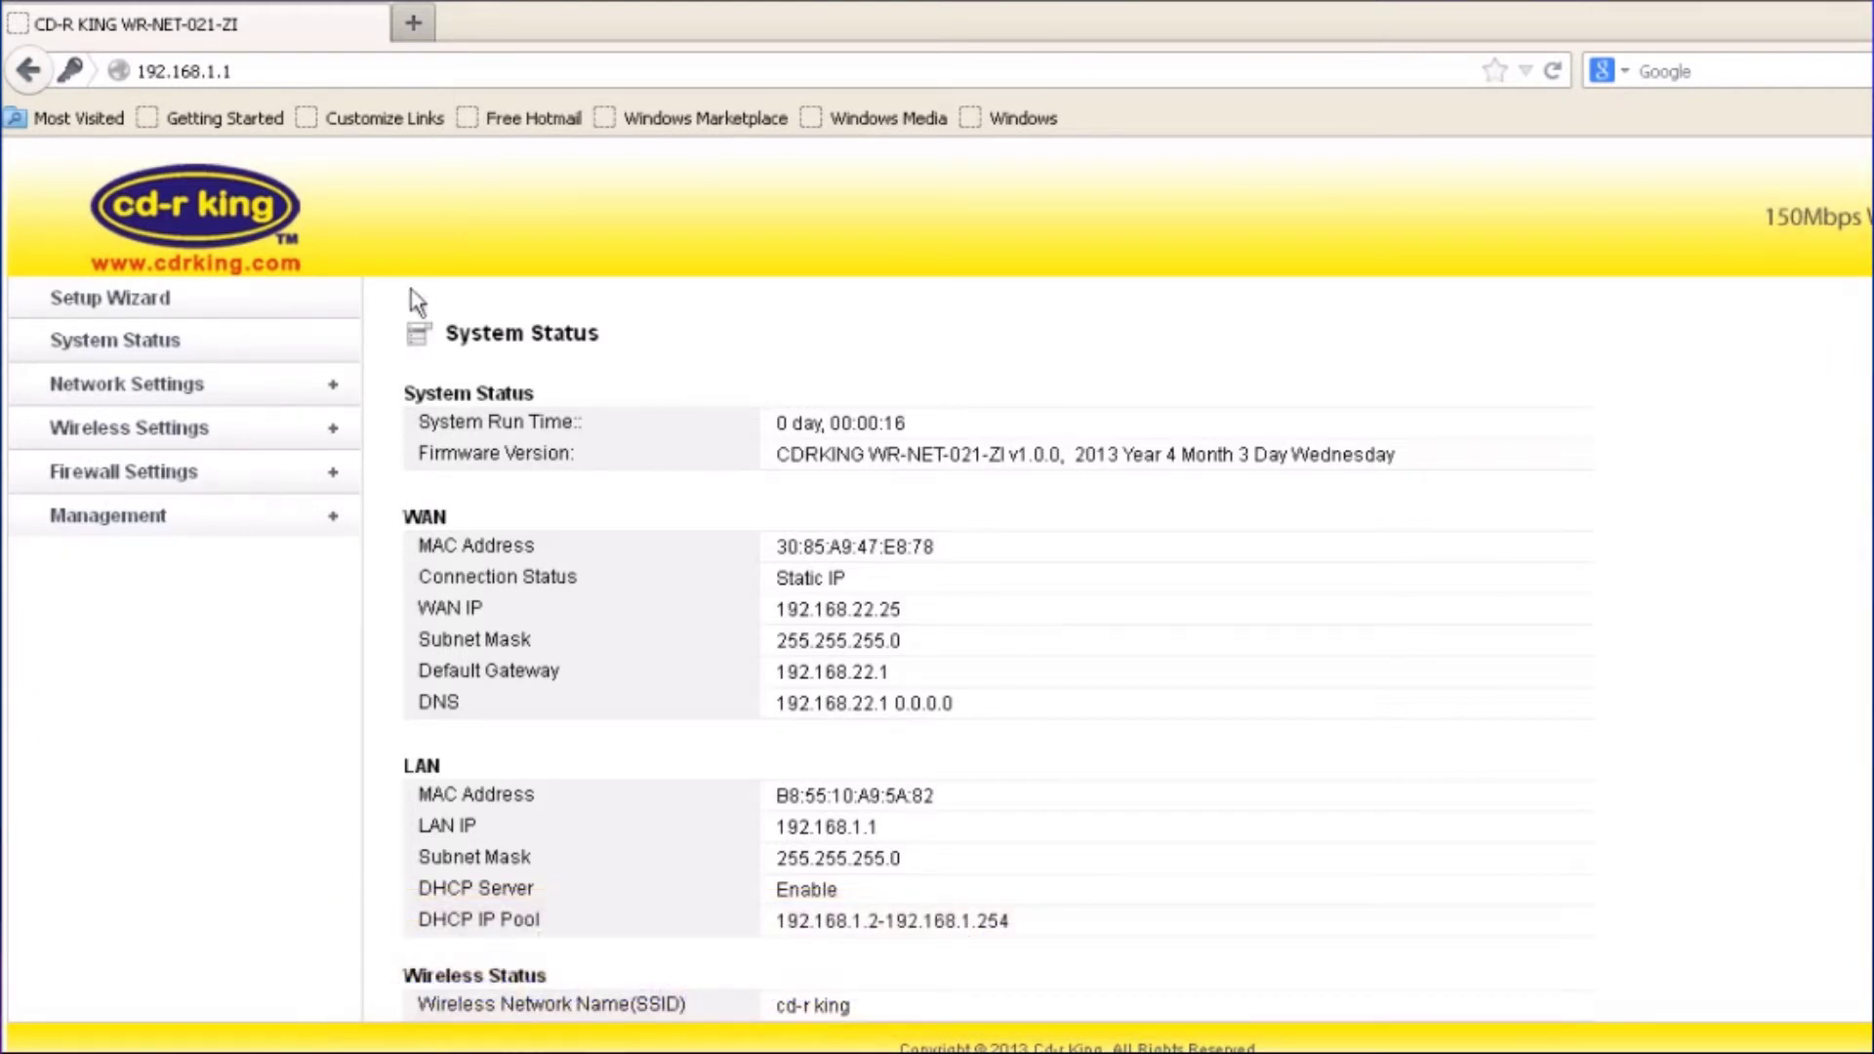
key(ctrl+t)
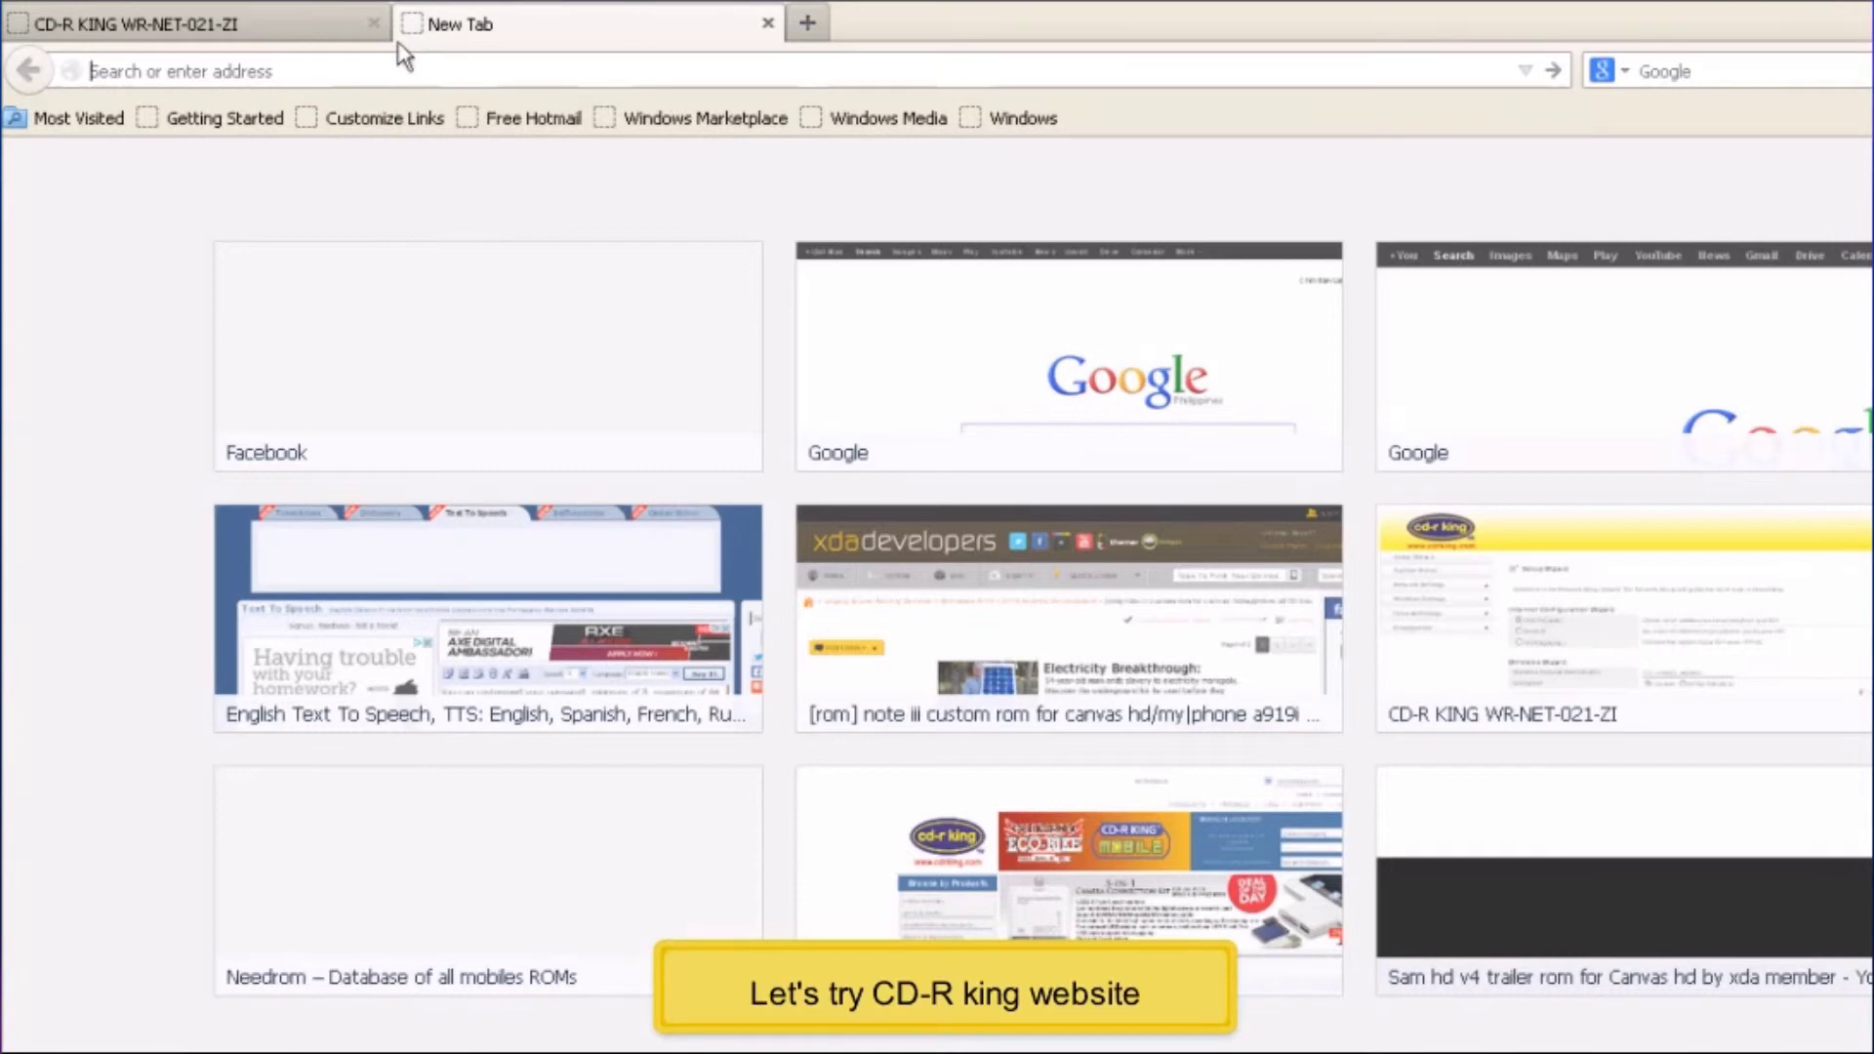